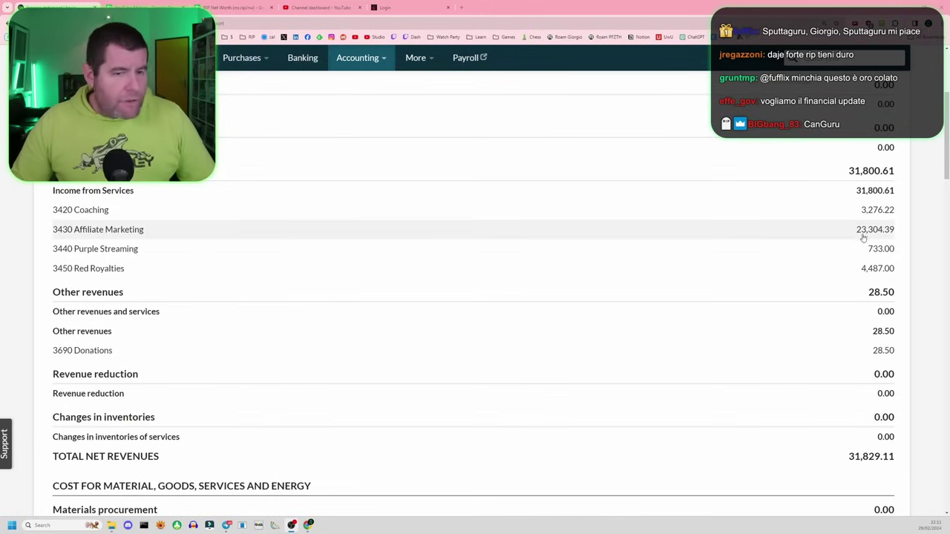
Review the income statement from service revenues through material costs down to the personnel expenses and rental.
{"action": "scroll", "coordinate": [891, 350], "scroll_direction": "down", "scroll_amount": 1}
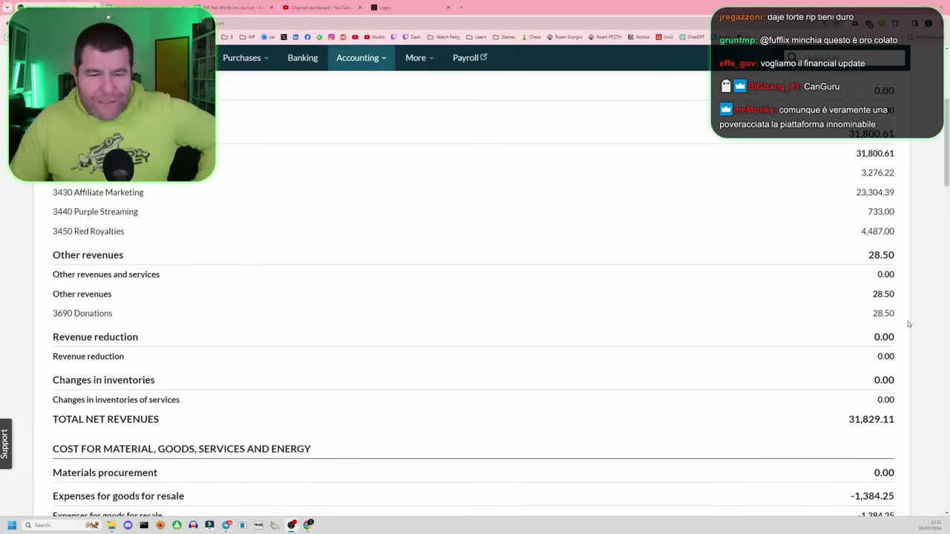
{"action": "scroll", "coordinate": [910, 325], "scroll_direction": "down", "scroll_amount": 4}
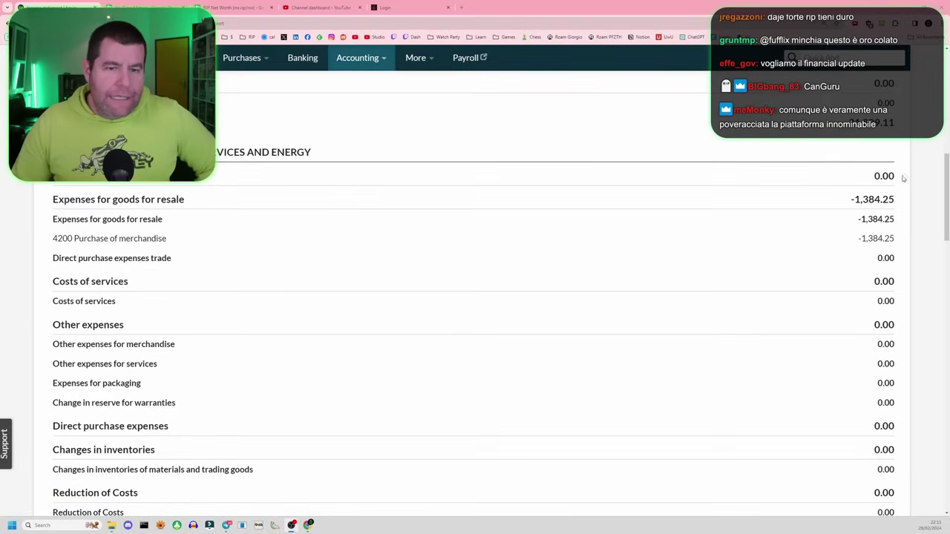
{"action": "scroll", "coordinate": [887, 204], "scroll_direction": "down", "scroll_amount": 4}
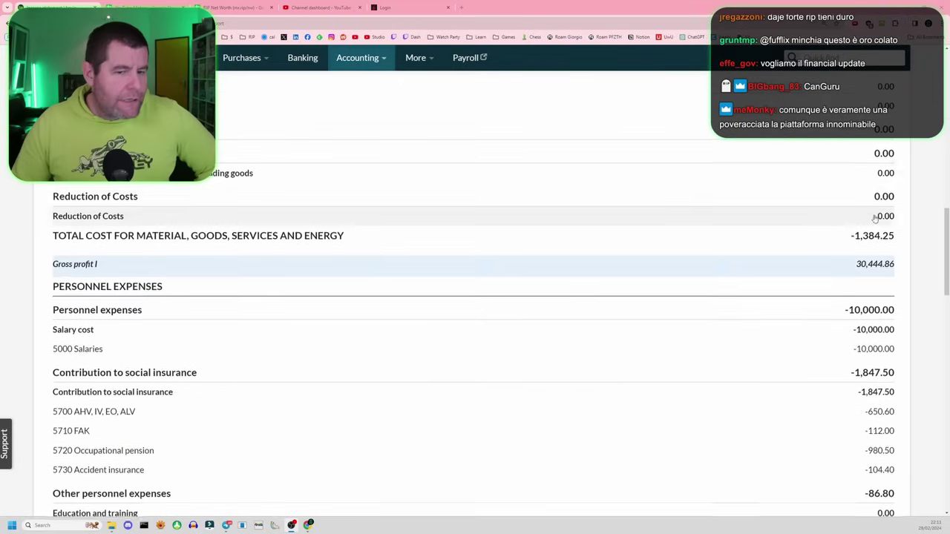
{"action": "scroll", "coordinate": [872, 245], "scroll_direction": "down", "scroll_amount": 2}
{"action": "scroll", "coordinate": [871, 241], "scroll_direction": "down", "scroll_amount": 2}
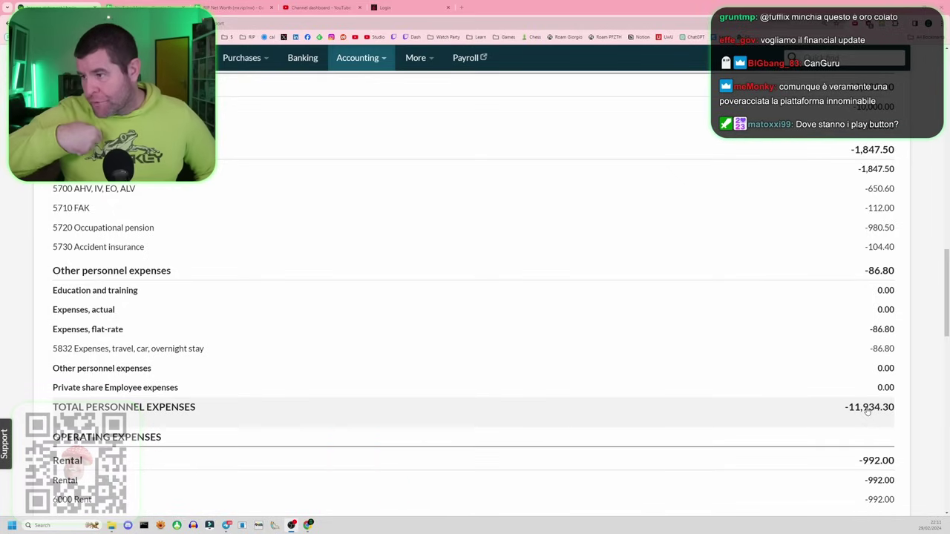
{"action": "scroll", "coordinate": [867, 412], "scroll_direction": "down", "scroll_amount": 1}
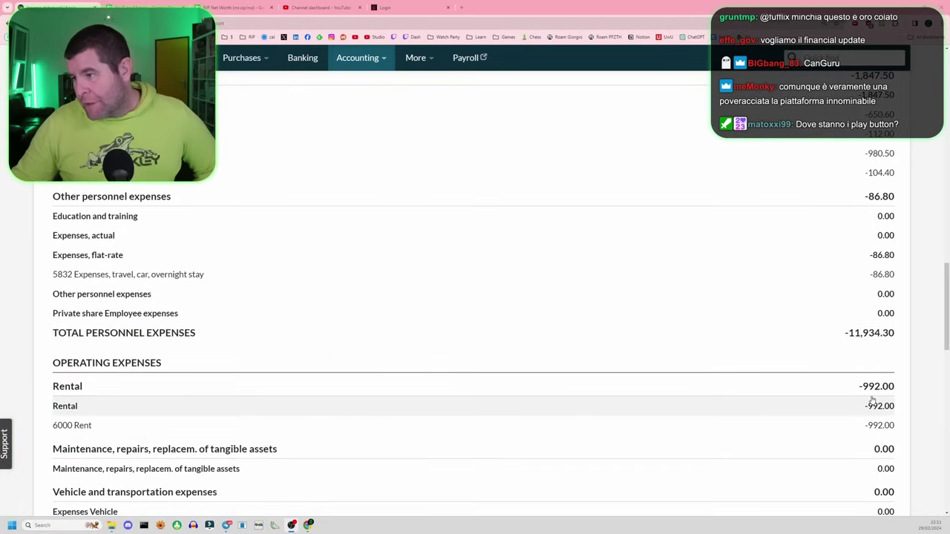
{"action": "scroll", "coordinate": [872, 401], "scroll_direction": "up", "scroll_amount": 4}
{"action": "scroll", "coordinate": [866, 421], "scroll_direction": "down", "scroll_amount": 2}
Review the income statement's administrative, IT, travel and financial costs through to the total profit line.
{"action": "scroll", "coordinate": [866, 421], "scroll_direction": "down", "scroll_amount": 7}
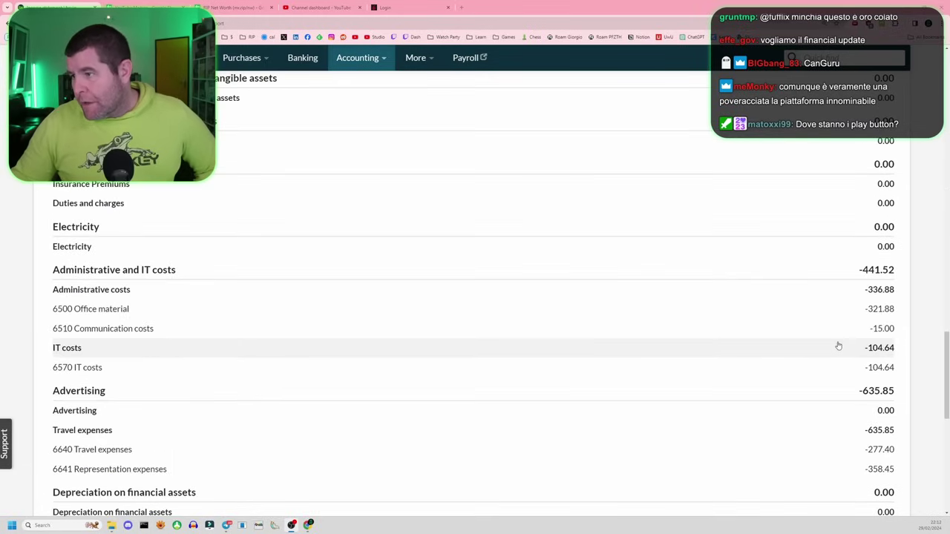
{"action": "scroll", "coordinate": [824, 315], "scroll_direction": "down", "scroll_amount": 2}
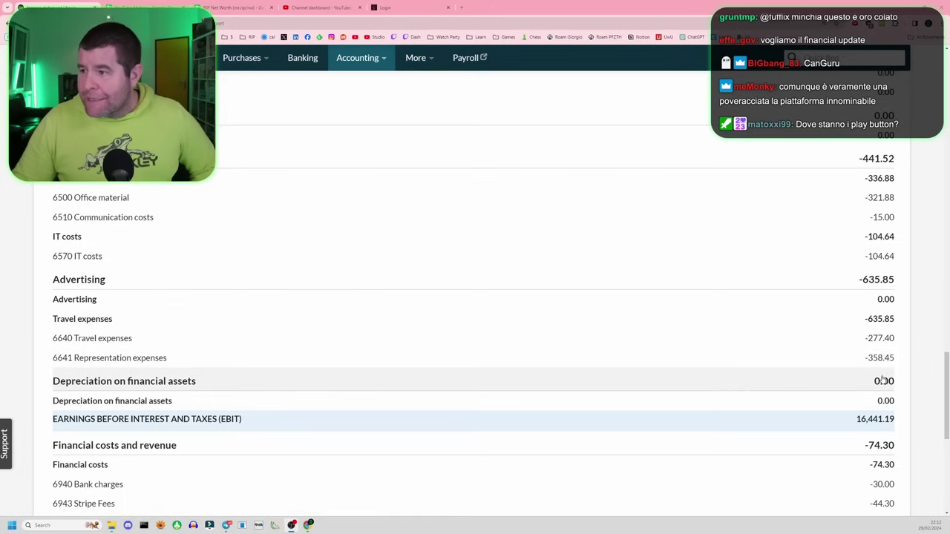
{"action": "scroll", "coordinate": [857, 375], "scroll_direction": "down", "scroll_amount": 2}
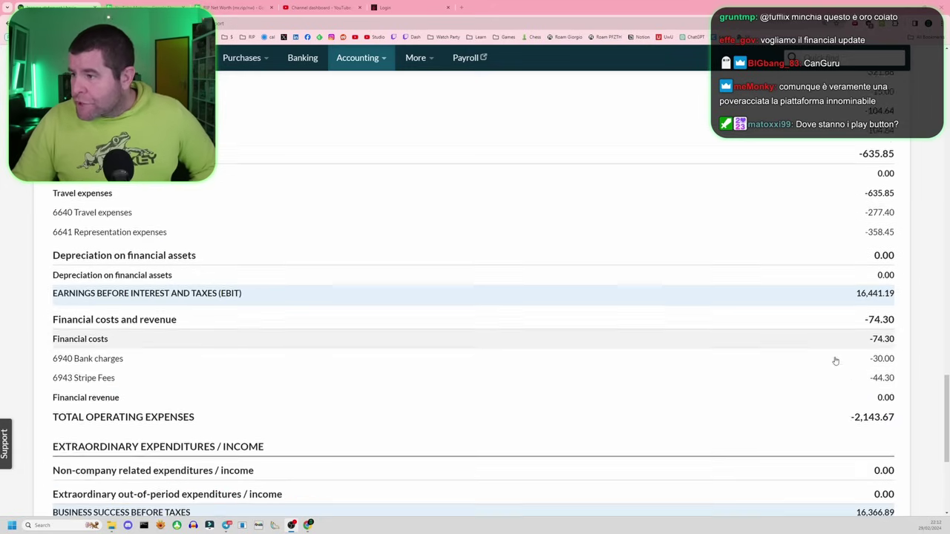
{"action": "scroll", "coordinate": [834, 361], "scroll_direction": "down", "scroll_amount": 1}
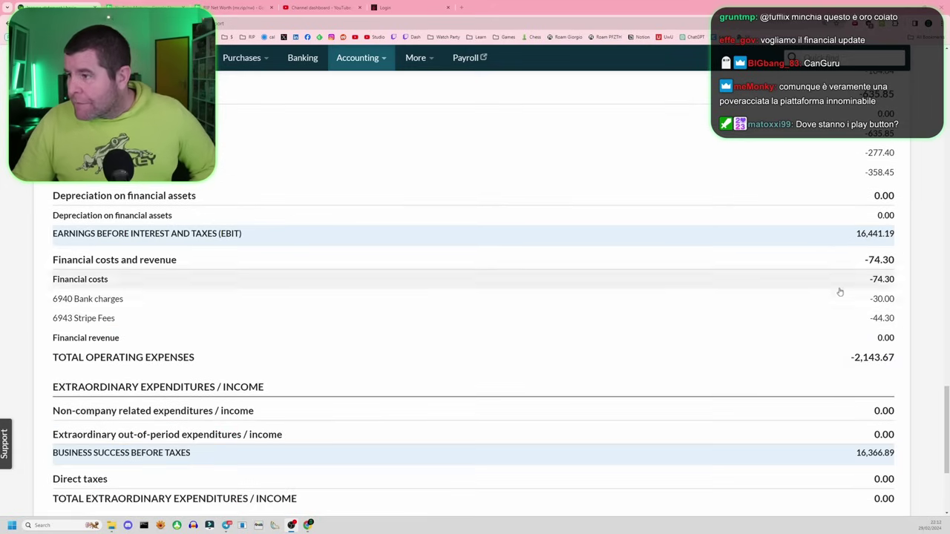
{"action": "scroll", "coordinate": [836, 386], "scroll_direction": "down", "scroll_amount": 1}
{"action": "scroll", "coordinate": [839, 372], "scroll_direction": "down", "scroll_amount": 2}
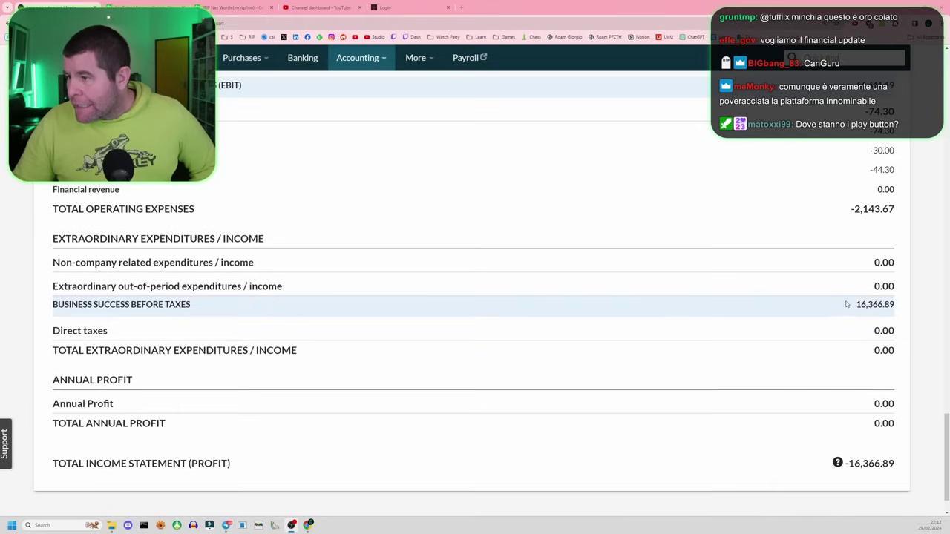
{"action": "scroll", "coordinate": [828, 305], "scroll_direction": "down", "scroll_amount": 1}
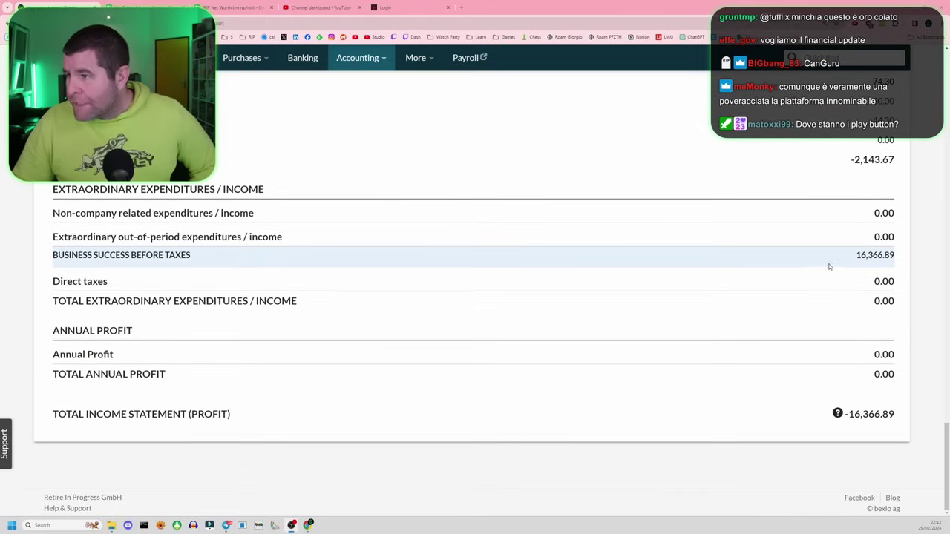
{"action": "scroll", "coordinate": [830, 268], "scroll_direction": "up", "scroll_amount": 2}
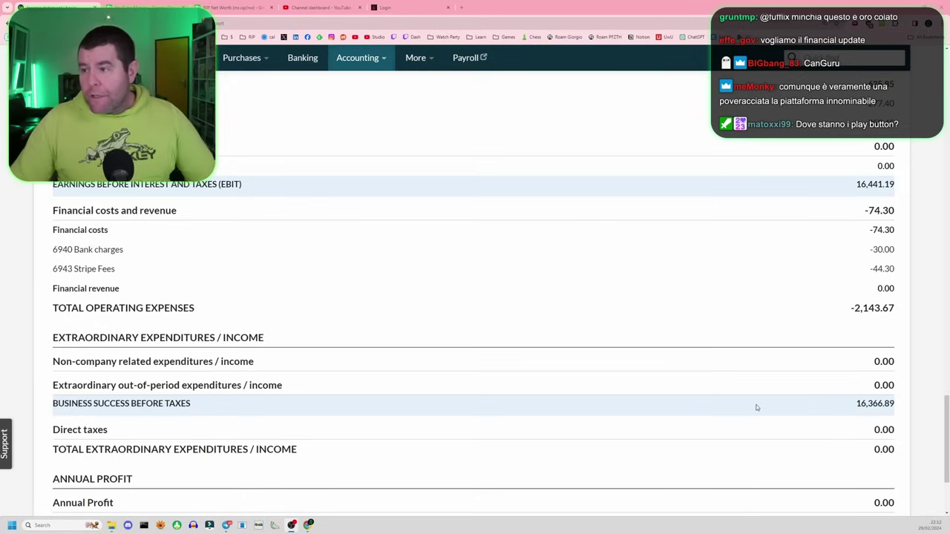
Filter the income statement to the financial year 01.01.2024 - 31.12.2024.
{"action": "scroll", "coordinate": [721, 377], "scroll_direction": "up", "scroll_amount": 10}
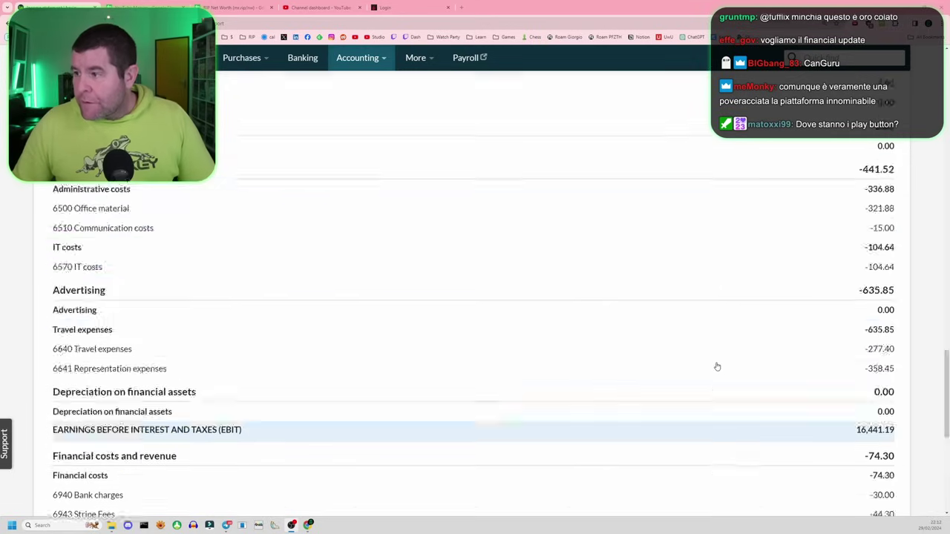
{"action": "scroll", "coordinate": [716, 367], "scroll_direction": "up", "scroll_amount": 5}
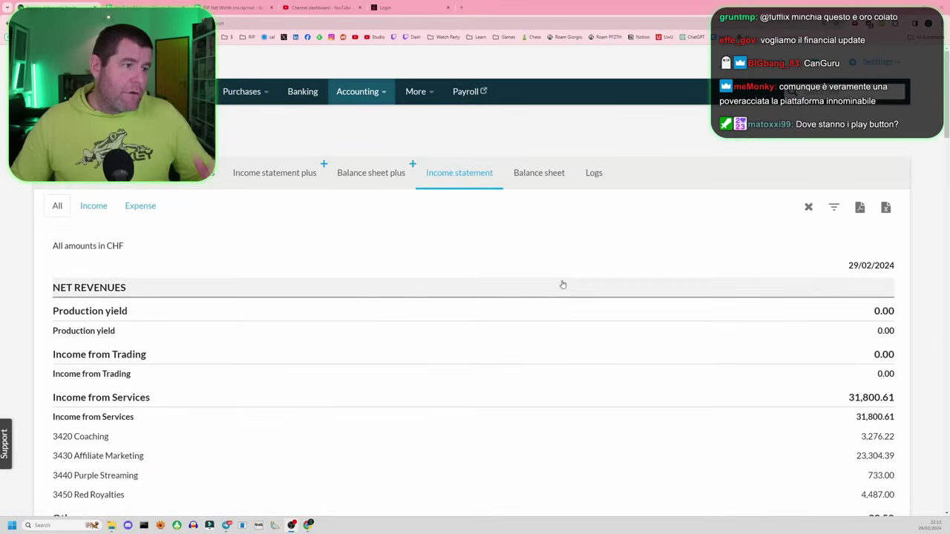
{"action": "left_click", "coordinate": [836, 208]}
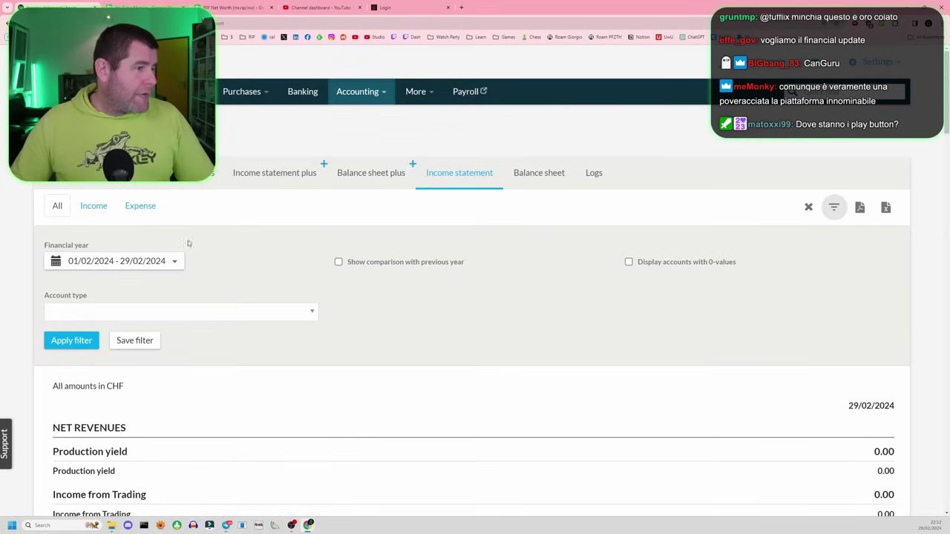
{"action": "left_click", "coordinate": [167, 264]}
{"action": "left_click", "coordinate": [123, 291]}
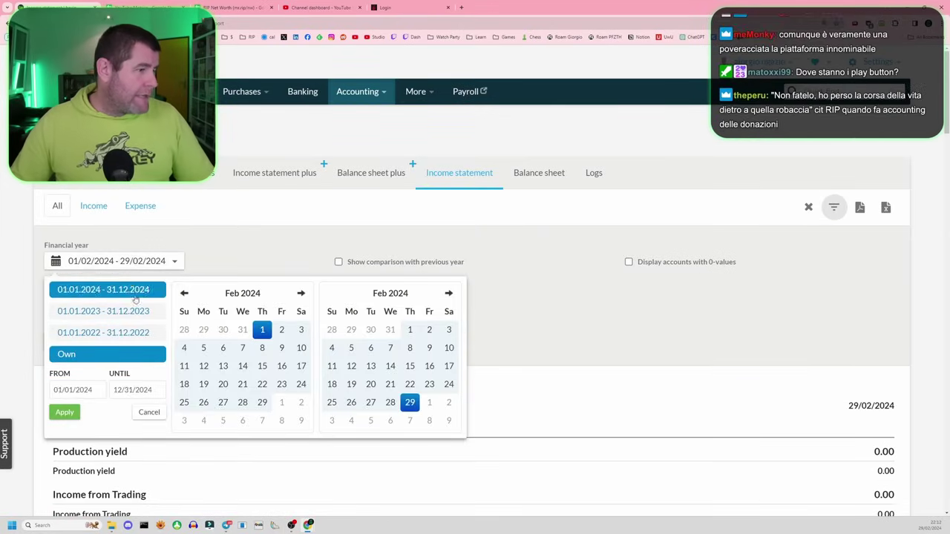
{"action": "left_click", "coordinate": [83, 343]}
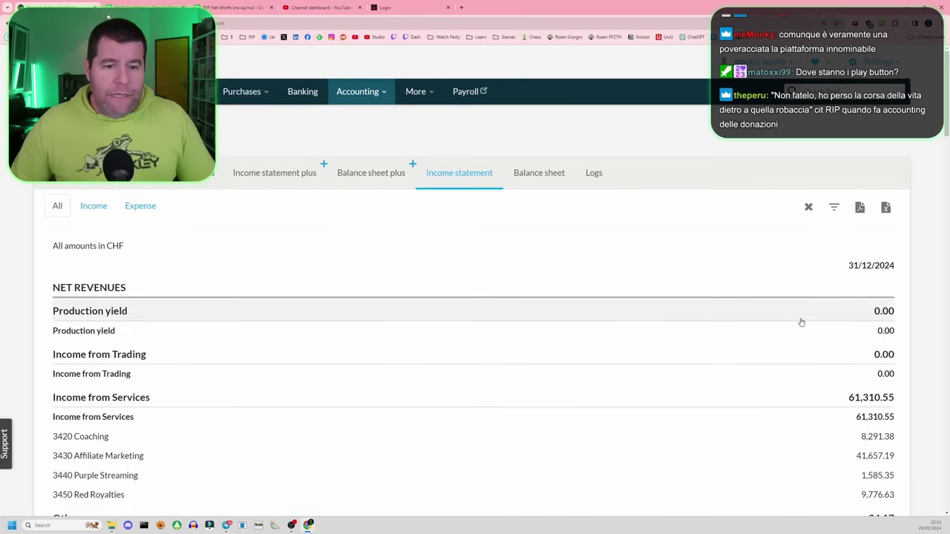
Review the 2024 income statement from net revenues through personnel and operating expenses to the total profit.
{"action": "scroll", "coordinate": [813, 304], "scroll_direction": "down", "scroll_amount": 1}
{"action": "scroll", "coordinate": [838, 330], "scroll_direction": "down", "scroll_amount": 4}
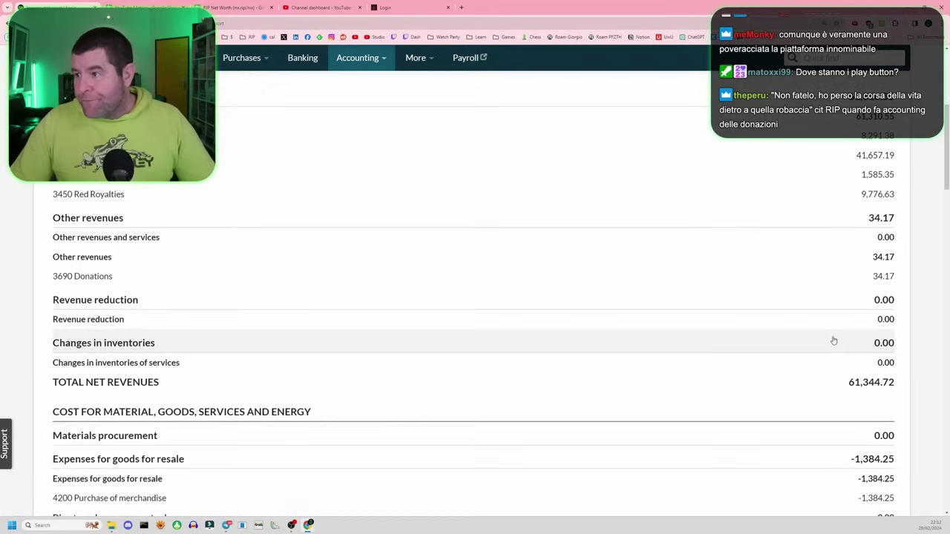
{"action": "scroll", "coordinate": [823, 338], "scroll_direction": "down", "scroll_amount": 5}
{"action": "scroll", "coordinate": [822, 337], "scroll_direction": "down", "scroll_amount": 5}
{"action": "scroll", "coordinate": [820, 334], "scroll_direction": "up", "scroll_amount": 2}
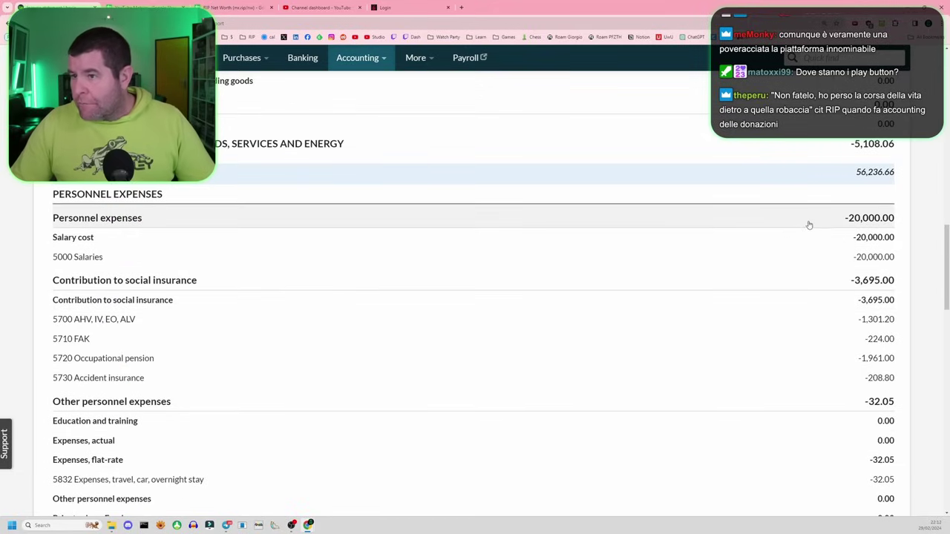
{"action": "scroll", "coordinate": [823, 224], "scroll_direction": "down", "scroll_amount": 4}
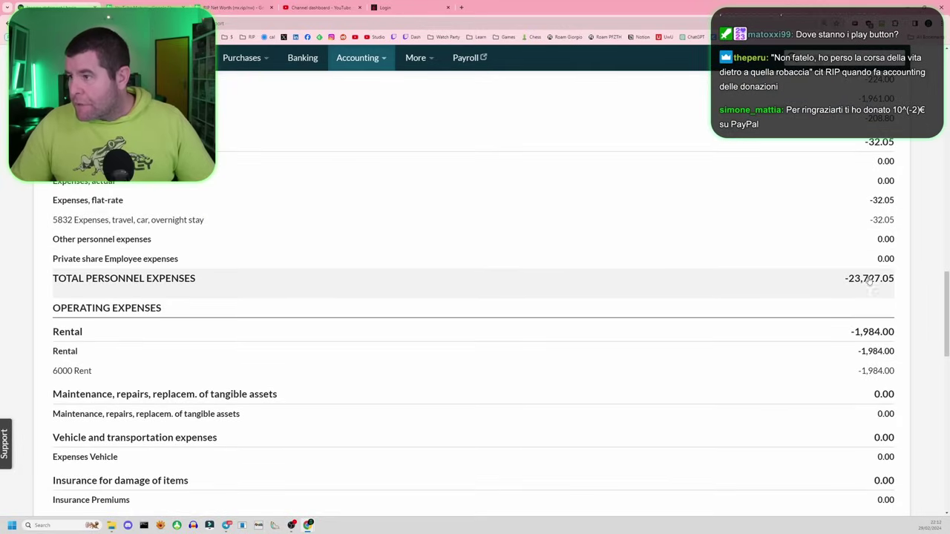
{"action": "scroll", "coordinate": [865, 278], "scroll_direction": "down", "scroll_amount": 4}
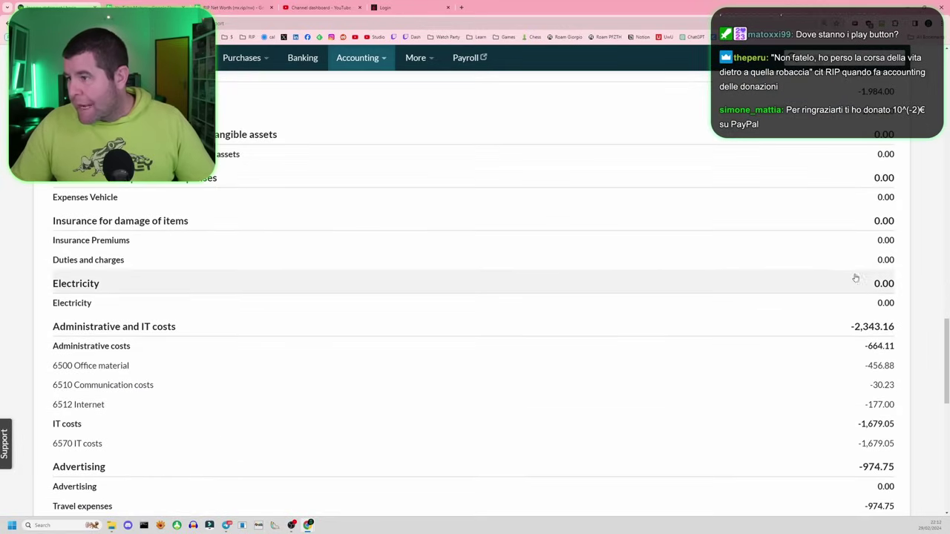
{"action": "scroll", "coordinate": [859, 319], "scroll_direction": "down", "scroll_amount": 4}
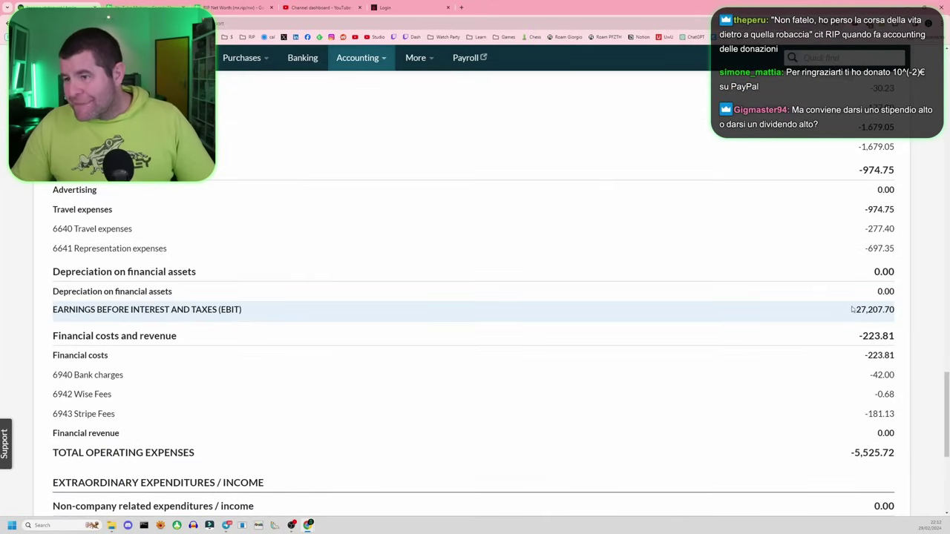
{"action": "scroll", "coordinate": [853, 309], "scroll_direction": "down", "scroll_amount": 2}
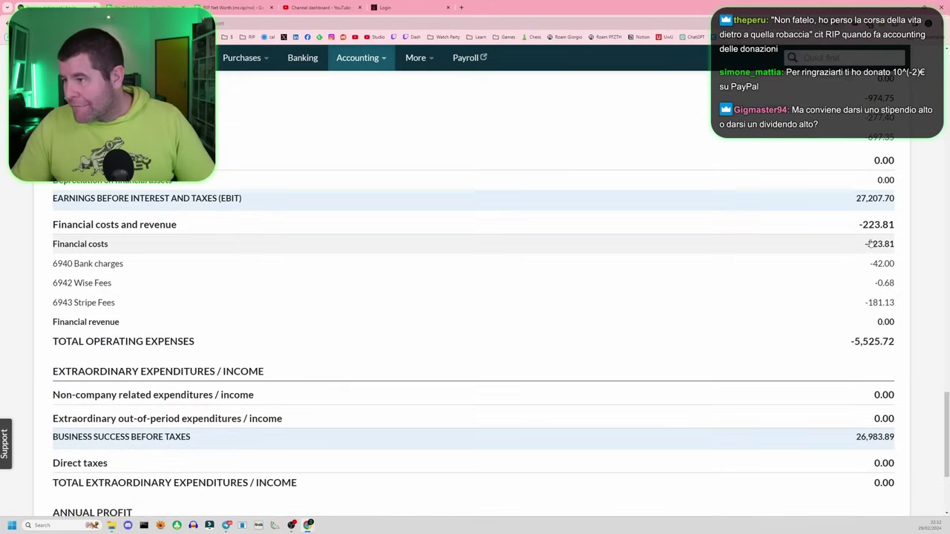
{"action": "scroll", "coordinate": [839, 360], "scroll_direction": "down", "scroll_amount": 2}
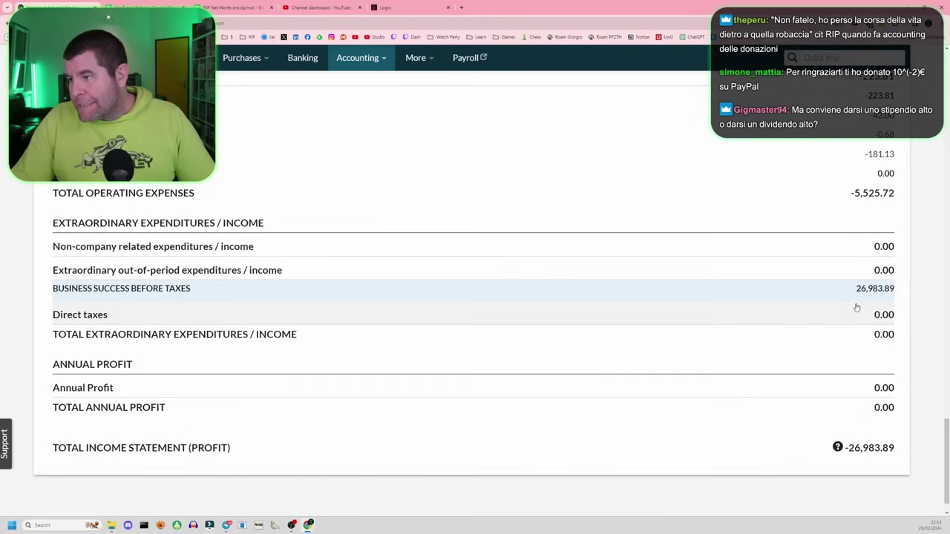
{"action": "scroll", "coordinate": [717, 339], "scroll_direction": "up", "scroll_amount": 20}
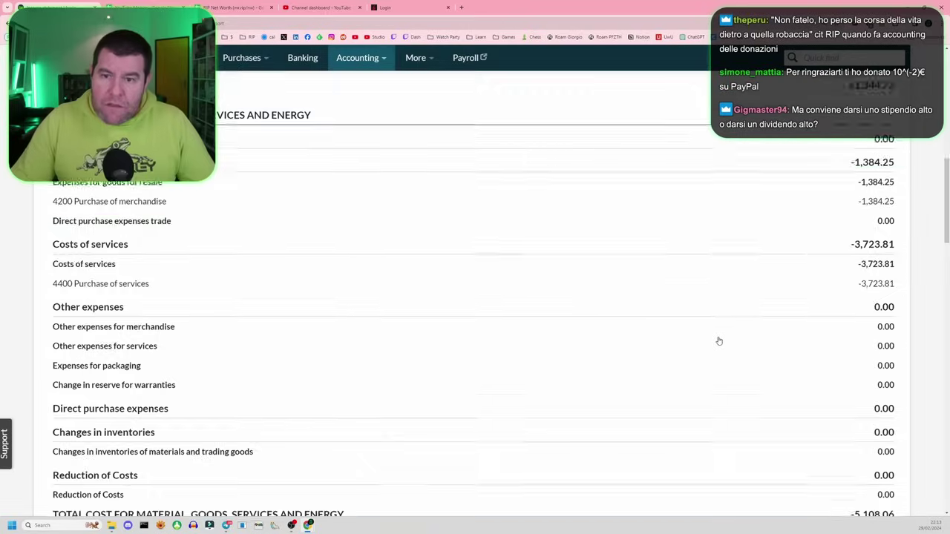
{"action": "scroll", "coordinate": [719, 341], "scroll_direction": "up", "scroll_amount": 2}
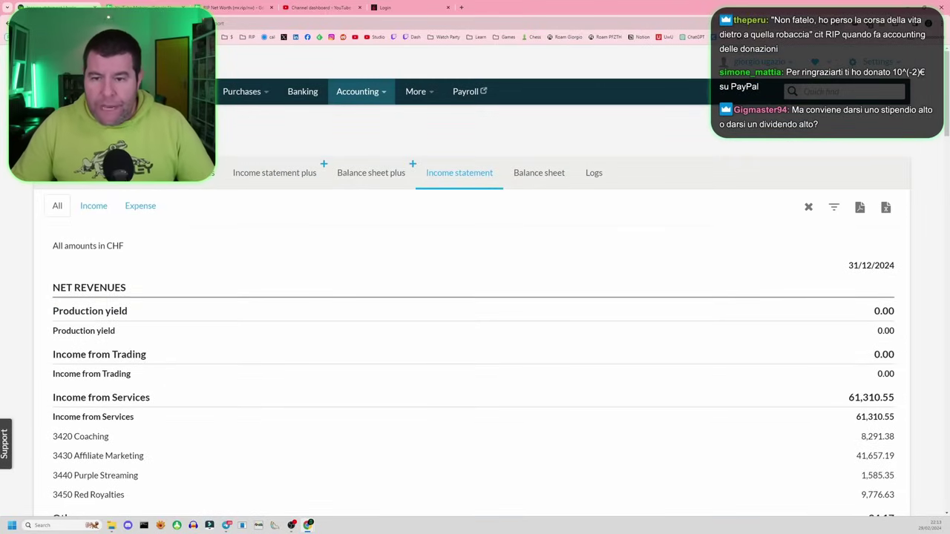
Switch to the Revenue sheet in Google Sheets and unhide the monthly columns between F and U.
{"action": "left_click", "coordinate": [223, 6]}
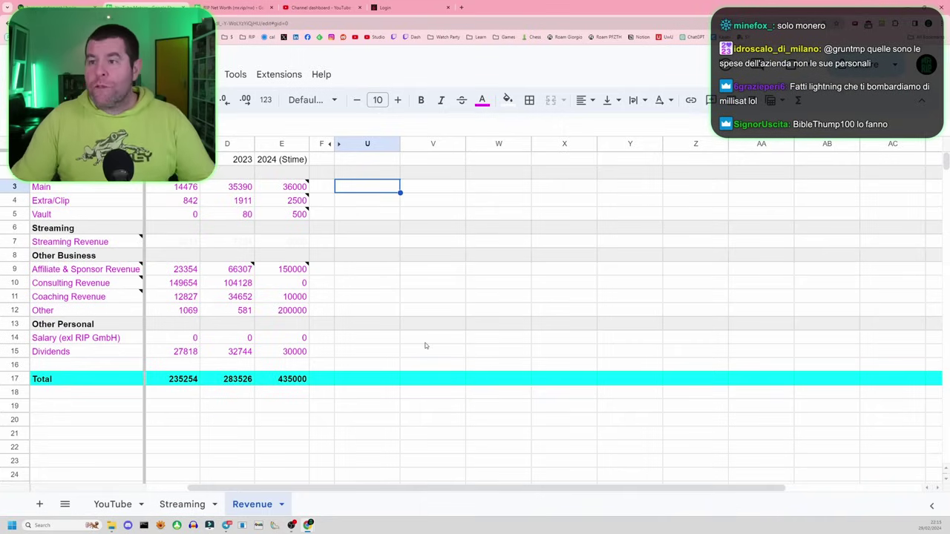
{"action": "key", "text": "ctrl+plus"}
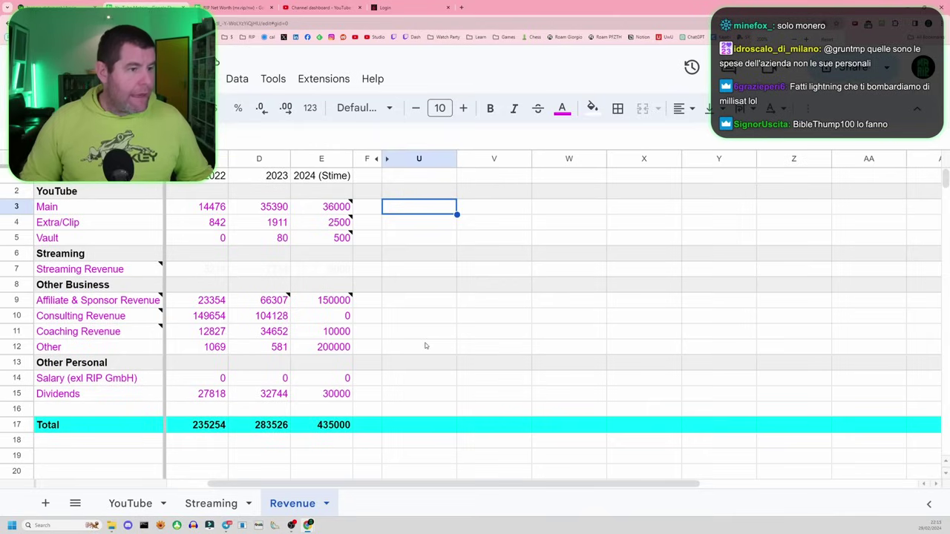
{"action": "left_click", "coordinate": [318, 159]}
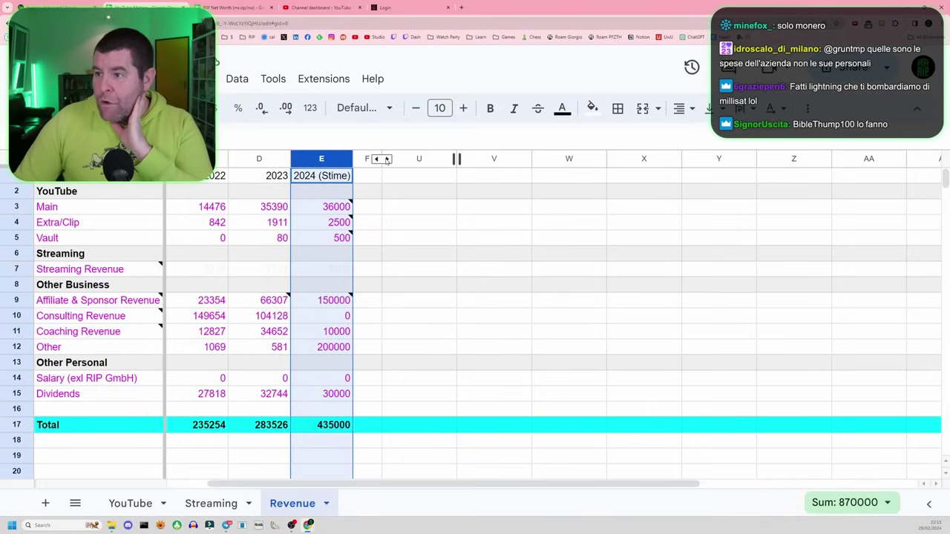
{"action": "left_click", "coordinate": [386, 159]}
{"action": "left_click", "coordinate": [559, 227]}
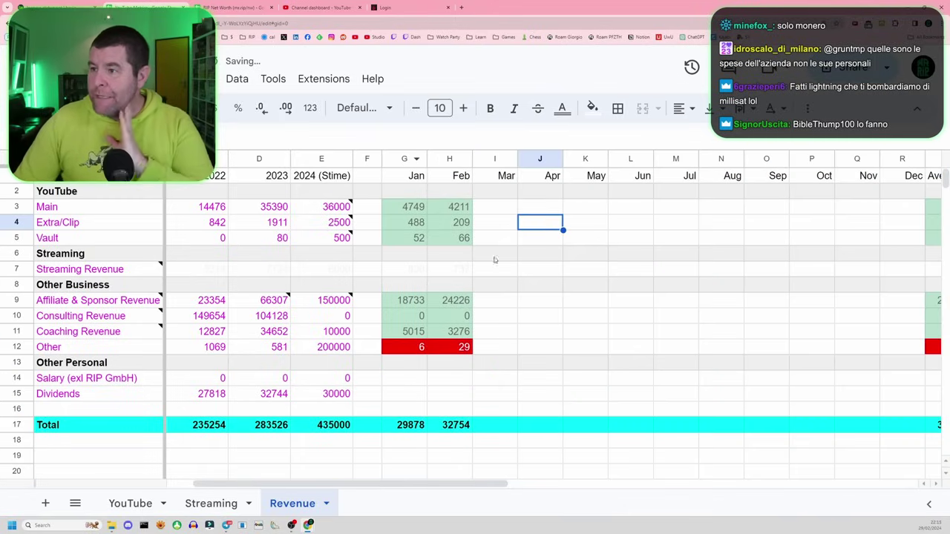
Examine February's total and Affiliate & Sponsor revenue, and compare the January and February YouTube figures for Main, Extra/Clip and Vault.
{"action": "left_click", "coordinate": [455, 425]}
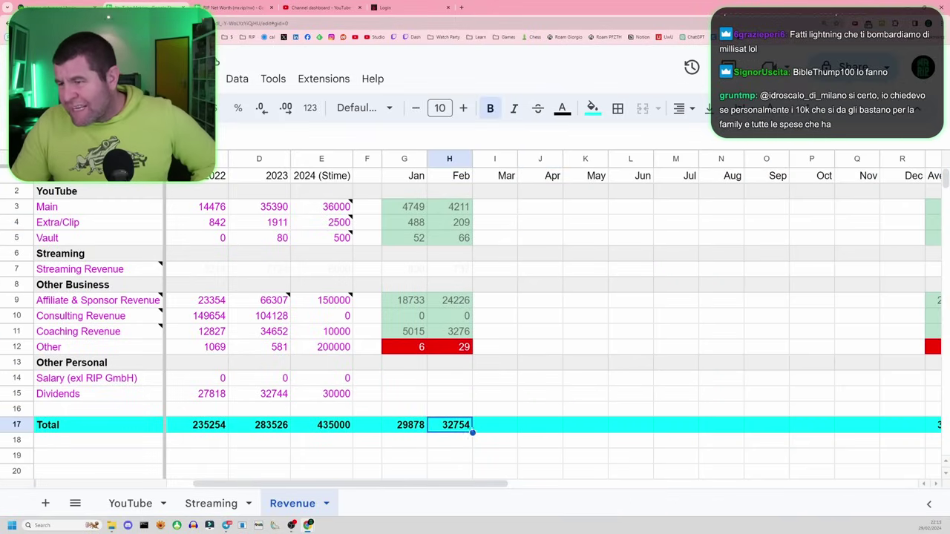
{"action": "left_click", "coordinate": [461, 299]}
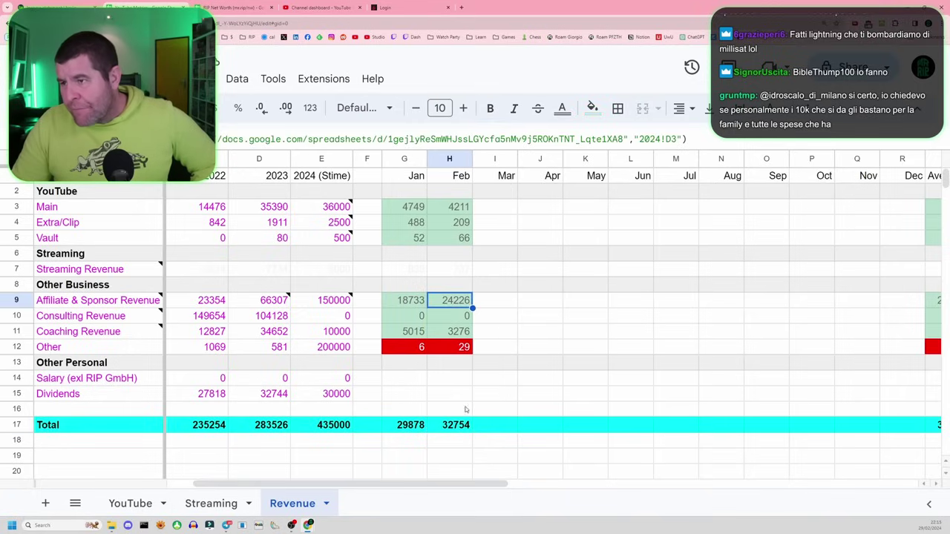
{"action": "left_click", "coordinate": [456, 424]}
{"action": "left_click", "coordinate": [455, 208]}
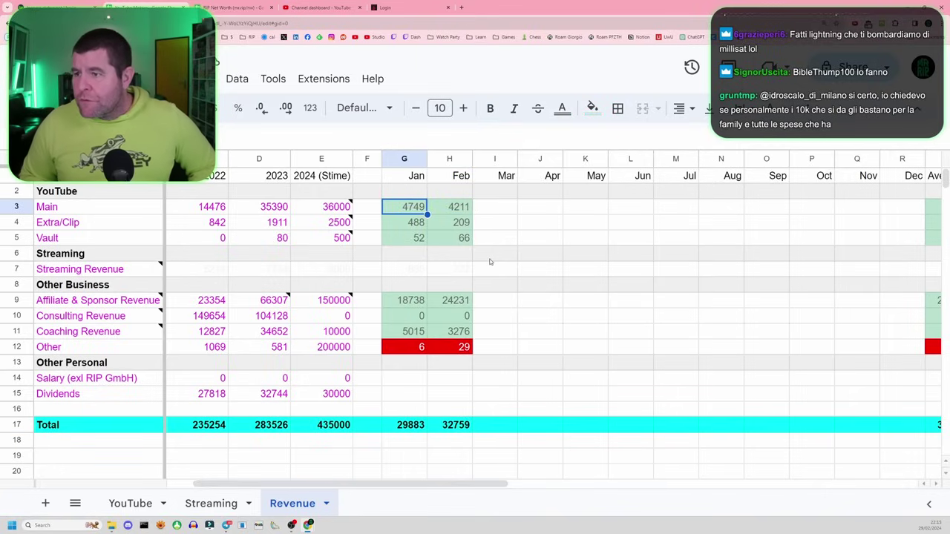
{"action": "key", "text": "Down"}
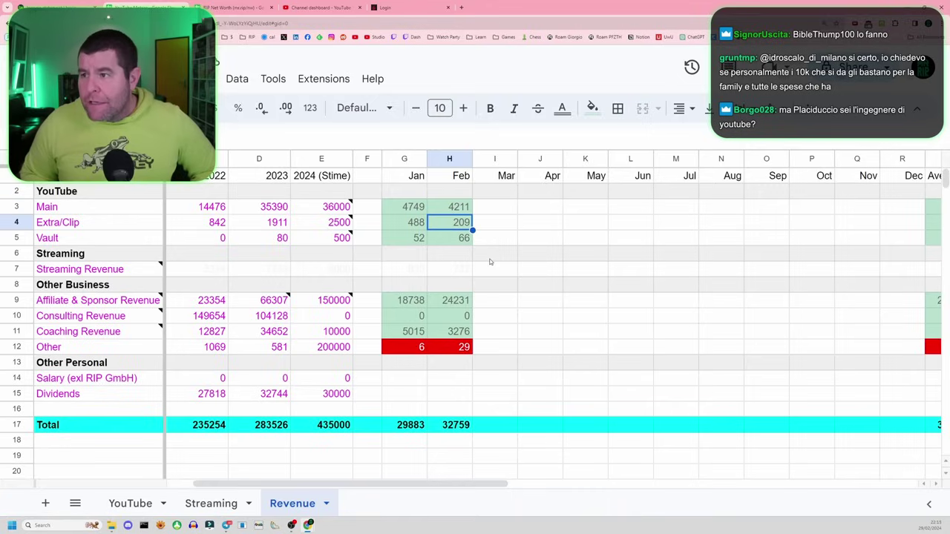
{"action": "key", "text": "Down"}
{"action": "key", "text": "Left"}
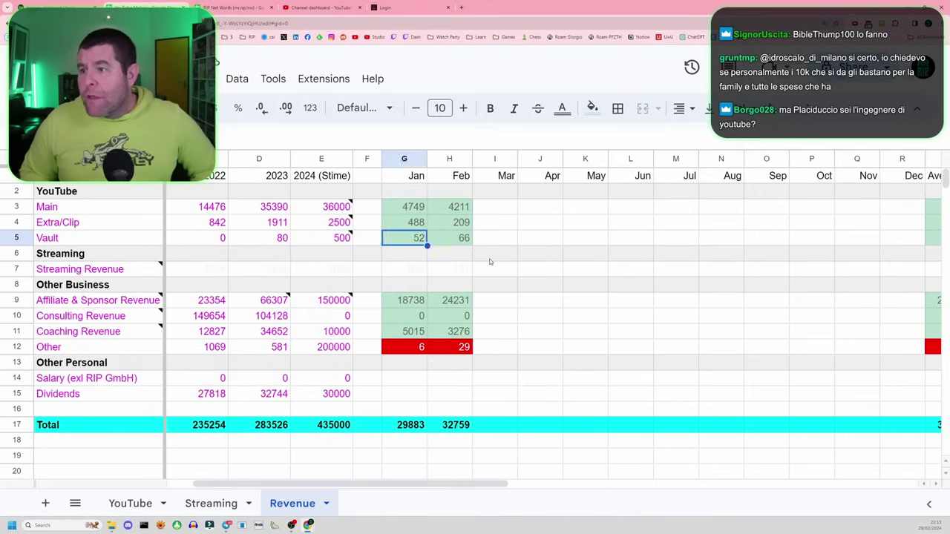
Check the 2024 (Stime) estimates for YouTube Main, Extra/Clip and Vault.
{"action": "key", "text": "Left"}
{"action": "key", "text": "Left"}
{"action": "key", "text": "Up"}
{"action": "key", "text": "Up"}
{"action": "key", "text": "Down"}
{"action": "key", "text": "Right"}
{"action": "key", "text": "Right"}
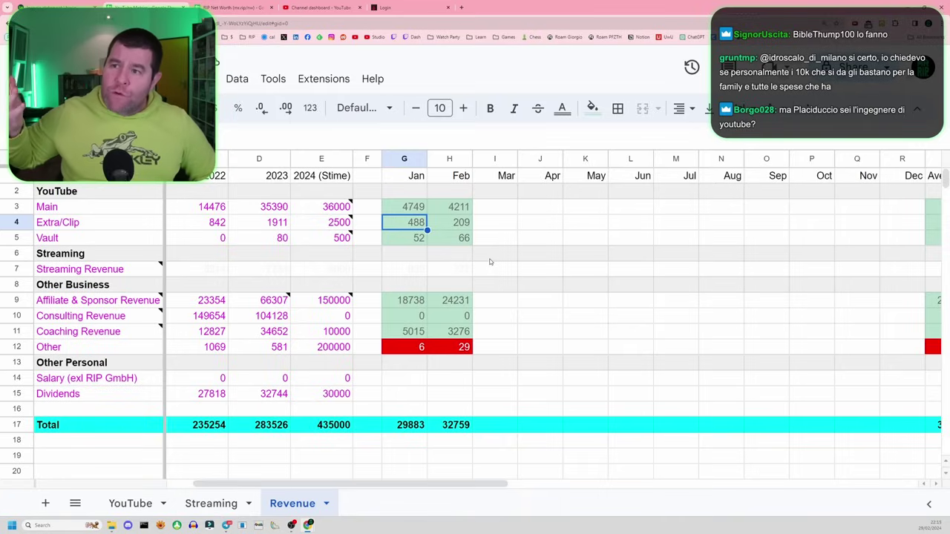
Examine February's YouTube revenue for Main, Extra/Clip and Vault, comparing the Main figure with January's.
{"action": "key", "text": "Right"}
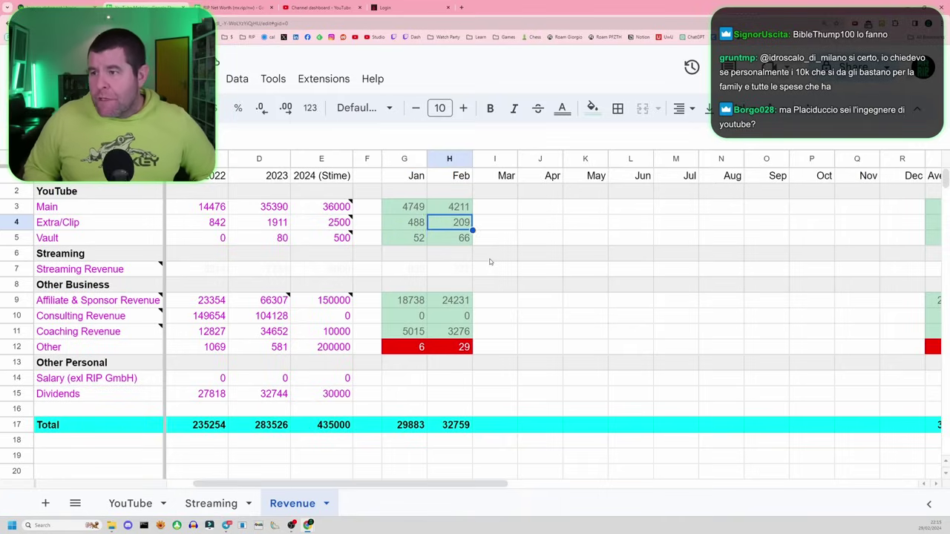
{"action": "key", "text": "Up"}
{"action": "key", "text": "Left"}
{"action": "key", "text": "Right"}
{"action": "key", "text": "Down"}
{"action": "key", "text": "Down"}
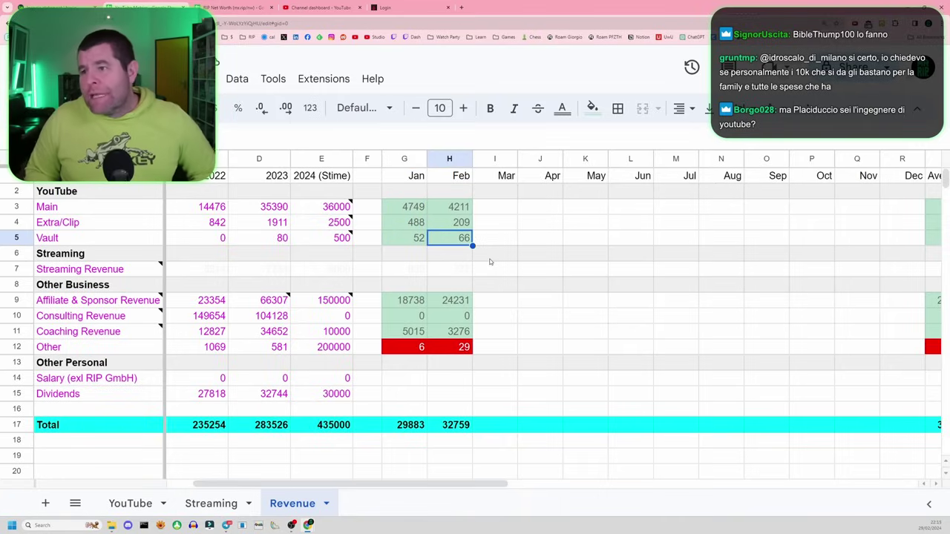
{"action": "key", "text": "Up"}
{"action": "key", "text": "Up"}
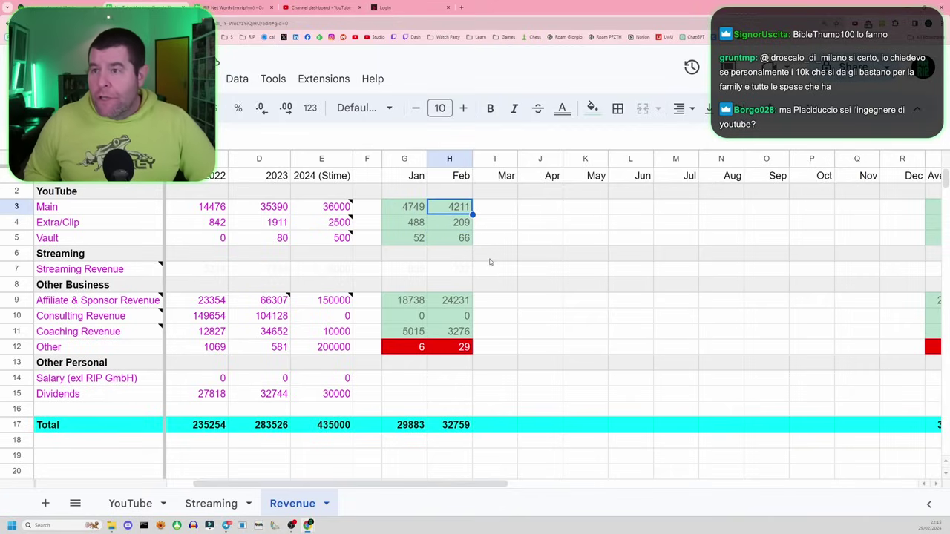
{"action": "key", "text": "Down"}
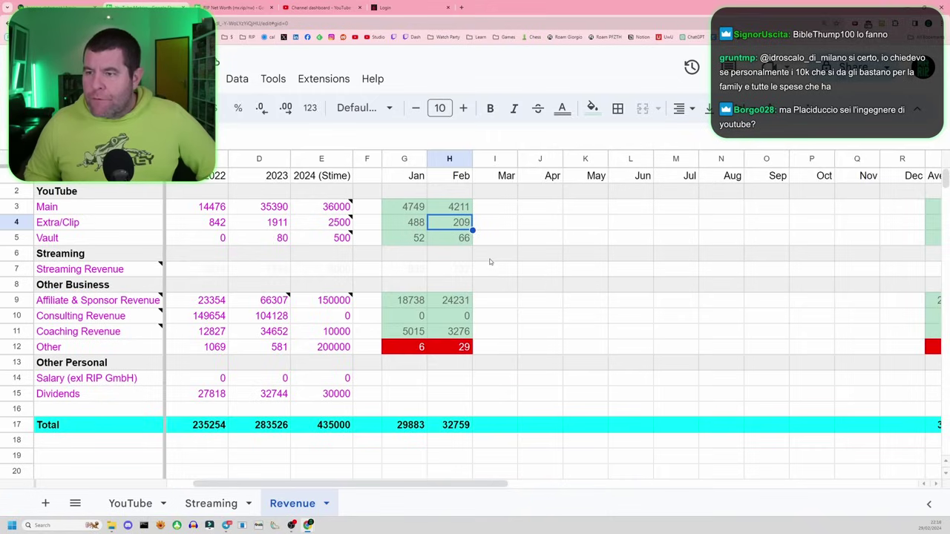
{"action": "key", "text": "Down"}
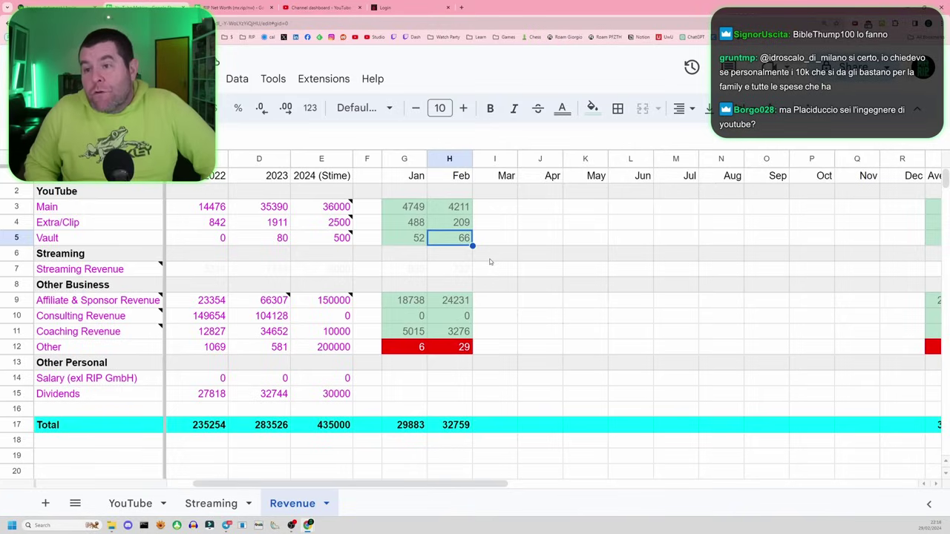
{"action": "key", "text": "Up"}
{"action": "key", "text": "Up"}
{"action": "key", "text": "Down"}
{"action": "key", "text": "Down"}
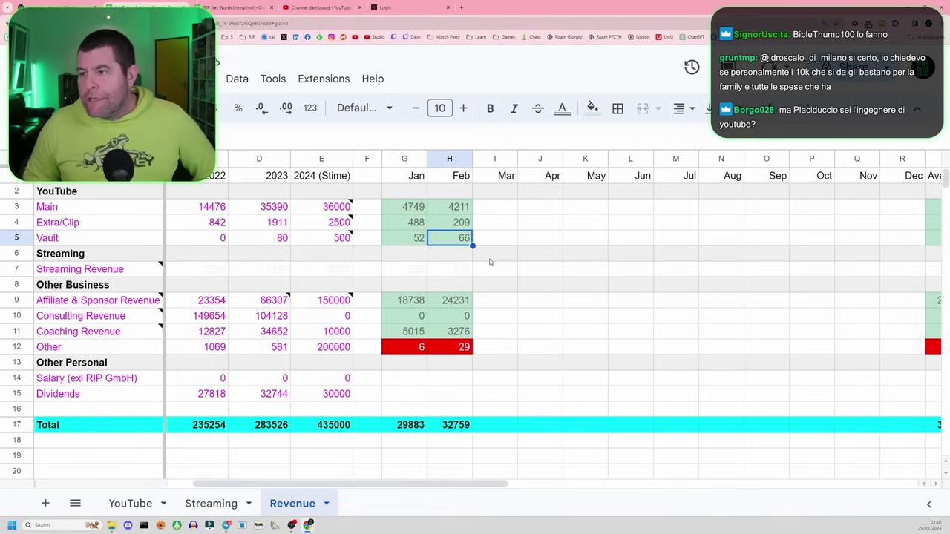
Examine February's Streaming, Affiliate & Sponsor, Consulting, Coaching and Other revenue figures.
{"action": "key", "text": "Down"}
{"action": "key", "text": "Down"}
{"action": "key", "text": "Down"}
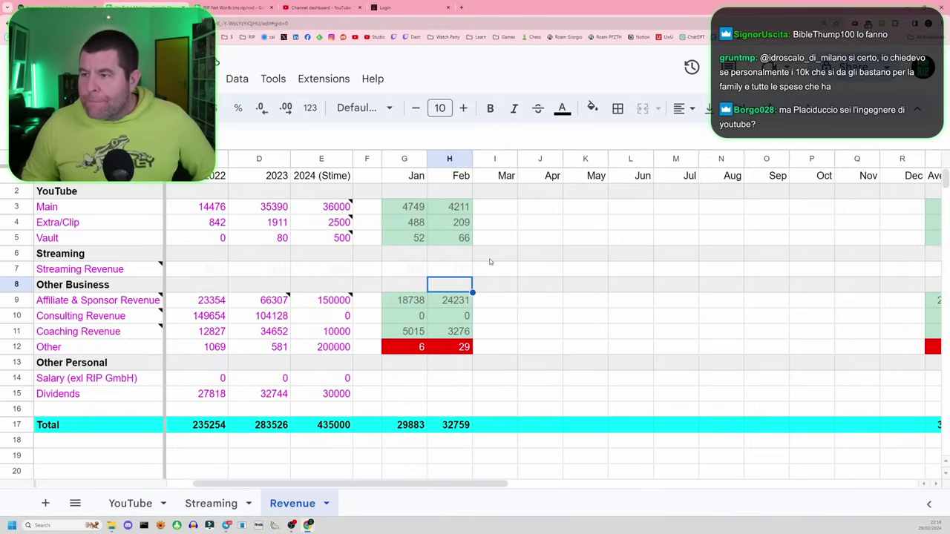
{"action": "key", "text": "Up"}
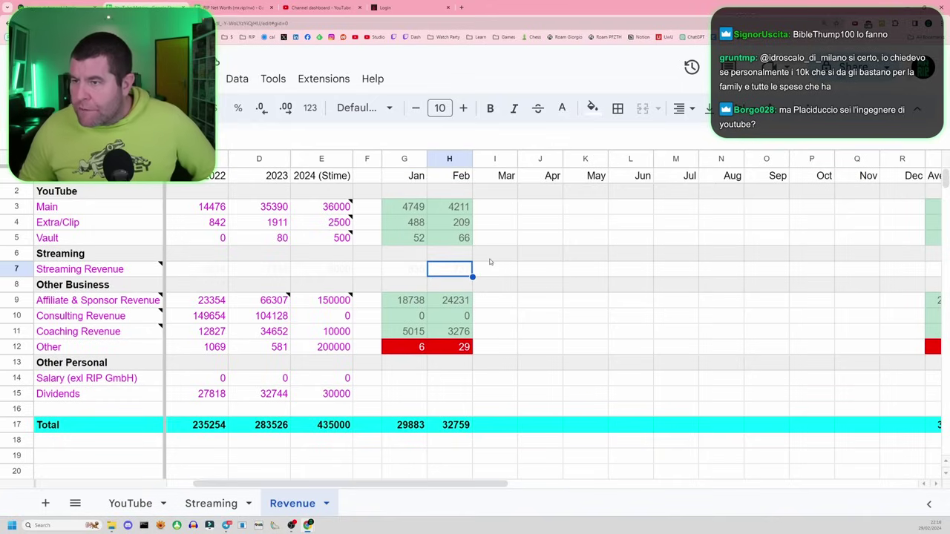
{"action": "key", "text": "Down"}
{"action": "key", "text": "Down"}
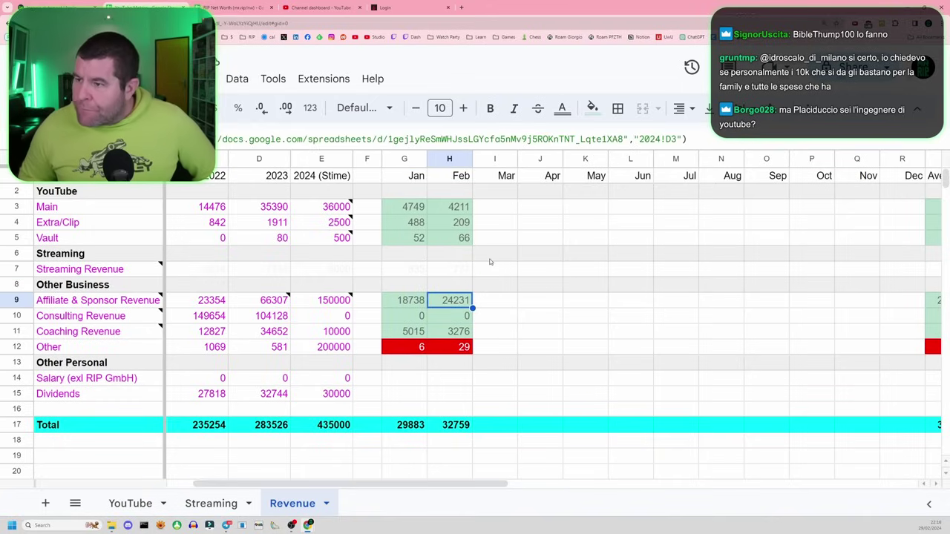
{"action": "key", "text": "Down"}
{"action": "key", "text": "Down"}
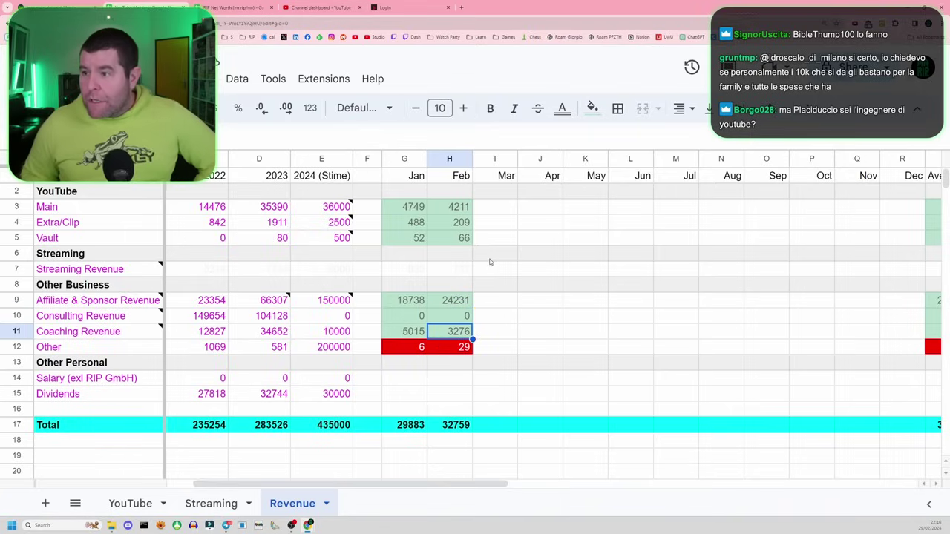
{"action": "key", "text": "Down"}
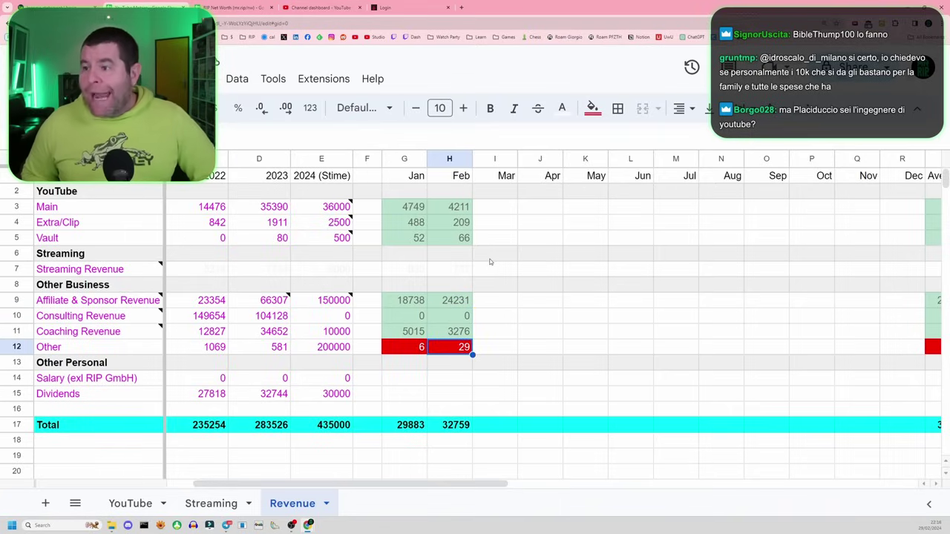
Compare the 2024 (Stime) estimate for Other revenue with its January and February figures.
{"action": "key", "text": "Left"}
{"action": "key", "text": "Left"}
{"action": "key", "text": "Left"}
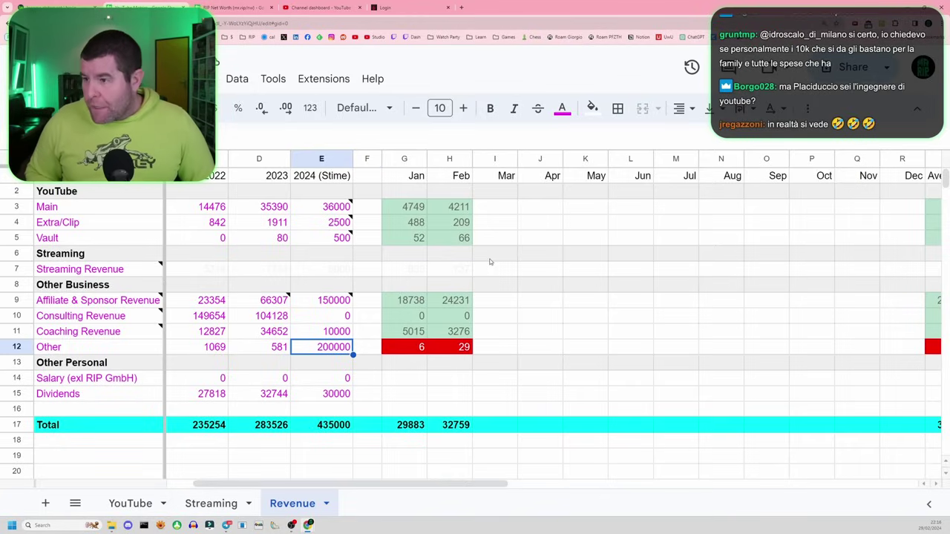
{"action": "key", "text": "Right"}
{"action": "key", "text": "Right"}
{"action": "key", "text": "Right"}
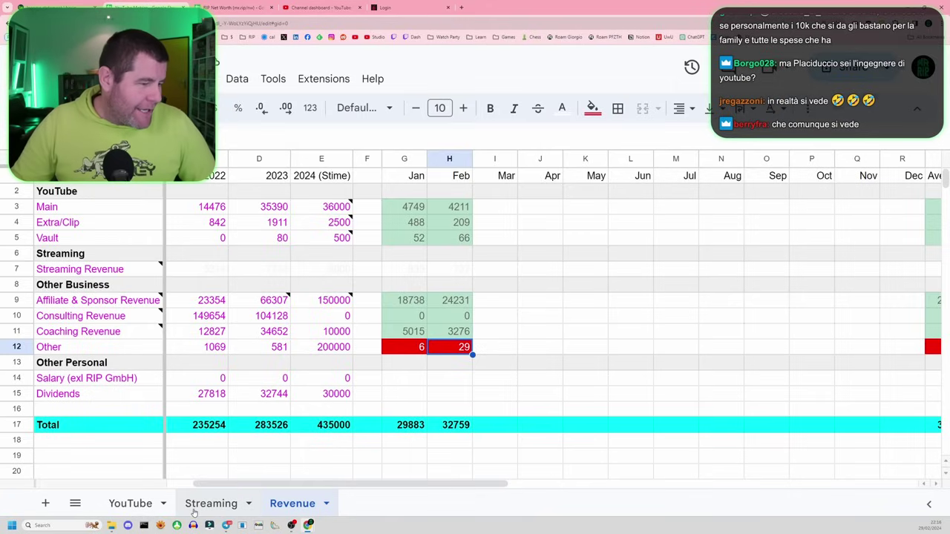
Switch to the RIP Net Worth spreadsheet and examine February's Sole Proprietorship rows for Finpension Affiliate, Amazon Affiliate and Others.
{"action": "left_click", "coordinate": [219, 4]}
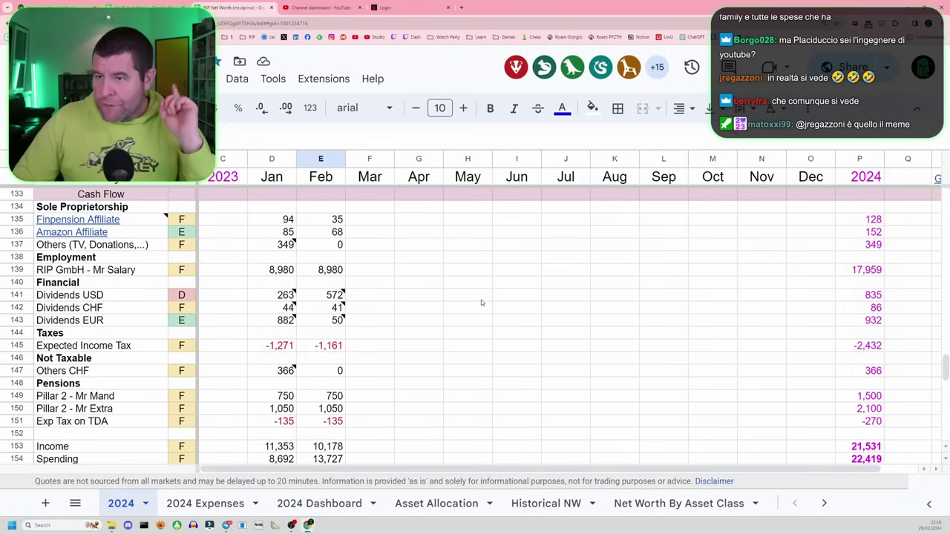
{"action": "left_click", "coordinate": [327, 220]}
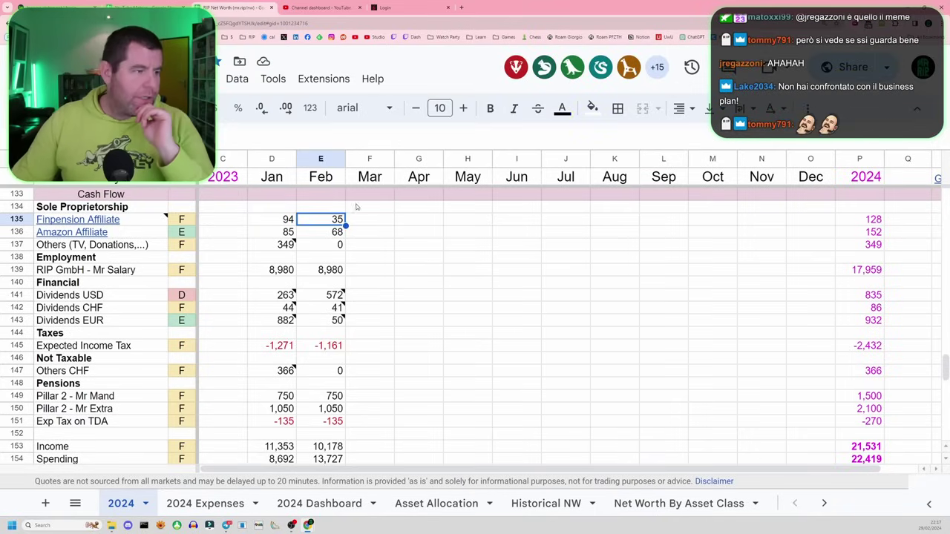
{"action": "left_click", "coordinate": [331, 246]}
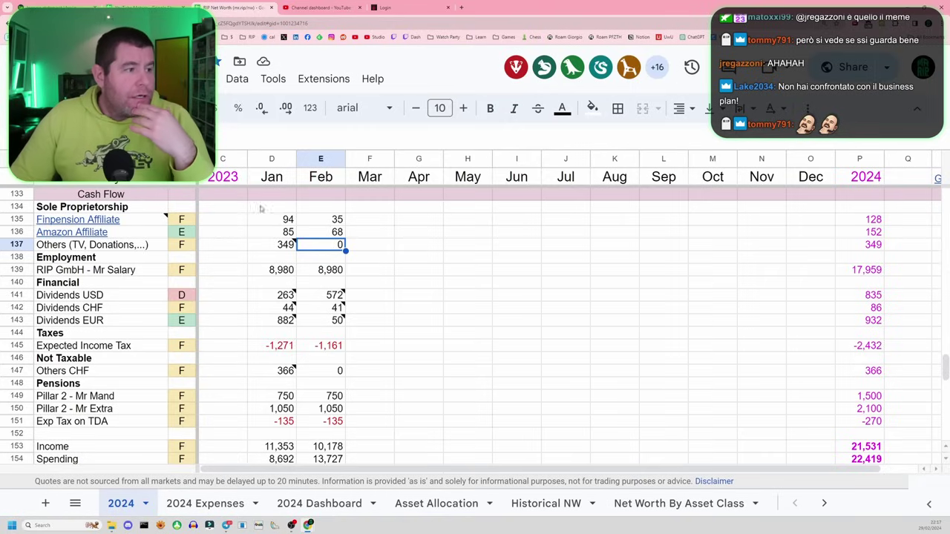
{"action": "mouse_move", "coordinate": [44, 224]}
{"action": "left_click", "coordinate": [18, 231]}
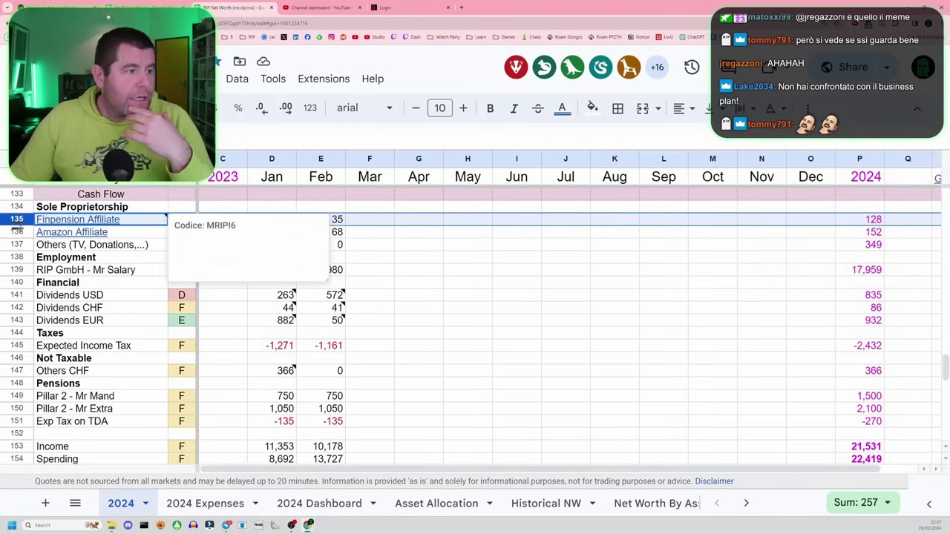
{"action": "left_click", "coordinate": [327, 218]}
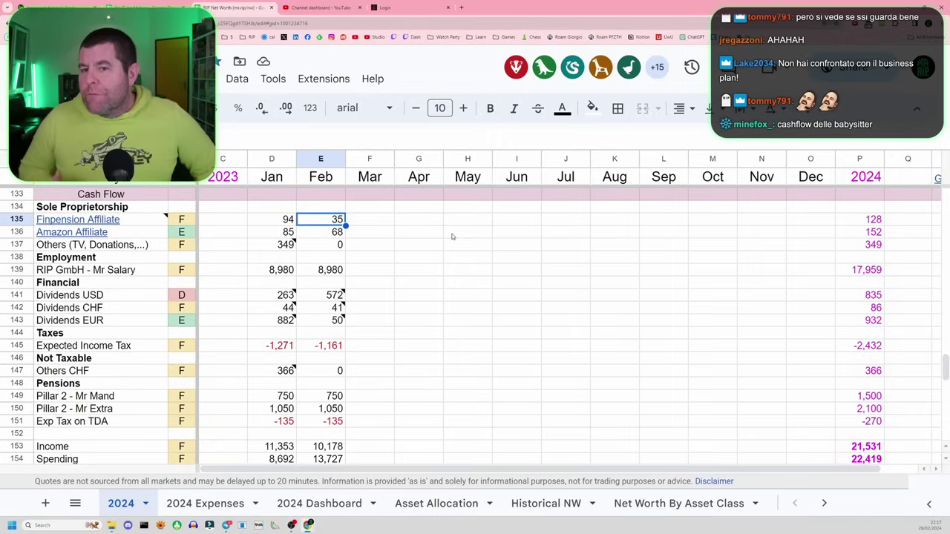
{"action": "key", "text": "Down"}
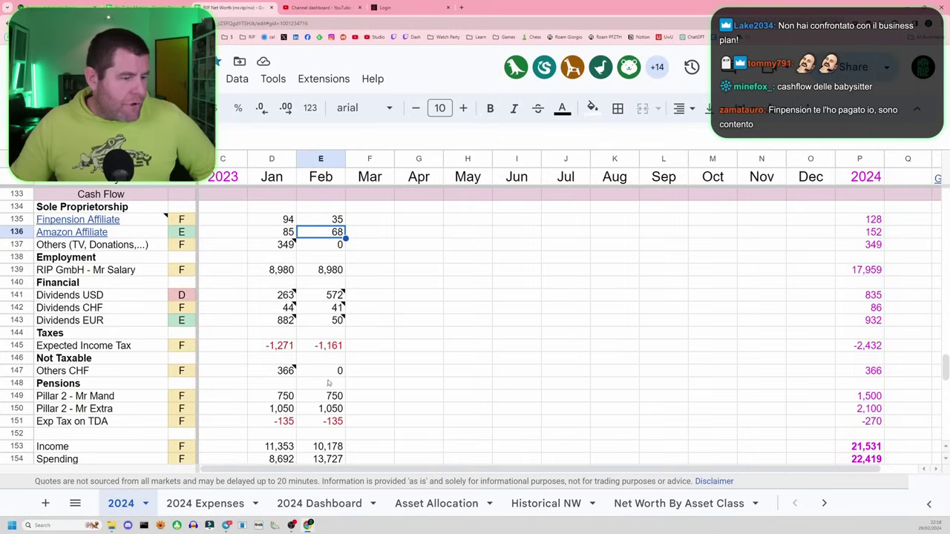
Return to the Revenue sheet and compare the 2024 (Stime) column with January and February YouTube, Affiliate & Sponsor and Coaching revenue.
{"action": "left_click", "coordinate": [179, 4]}
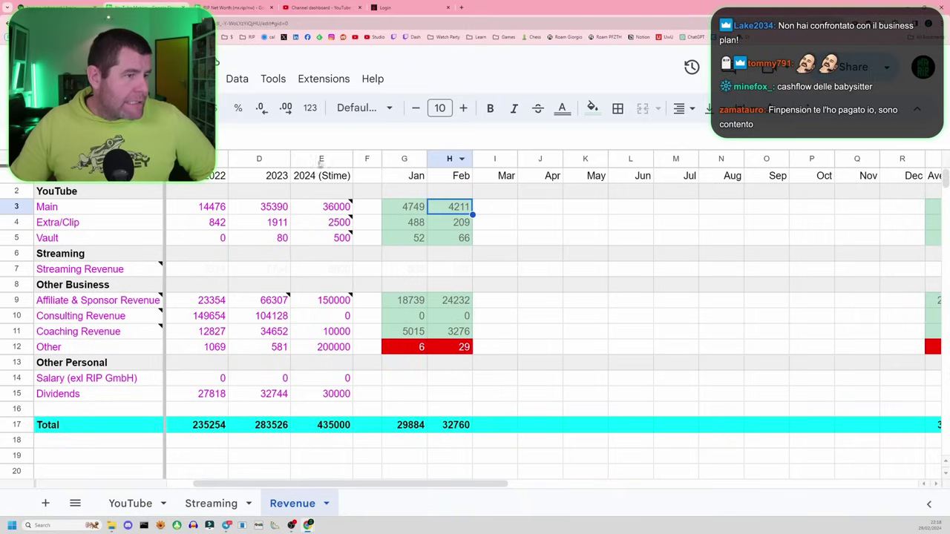
{"action": "left_click", "coordinate": [319, 160]}
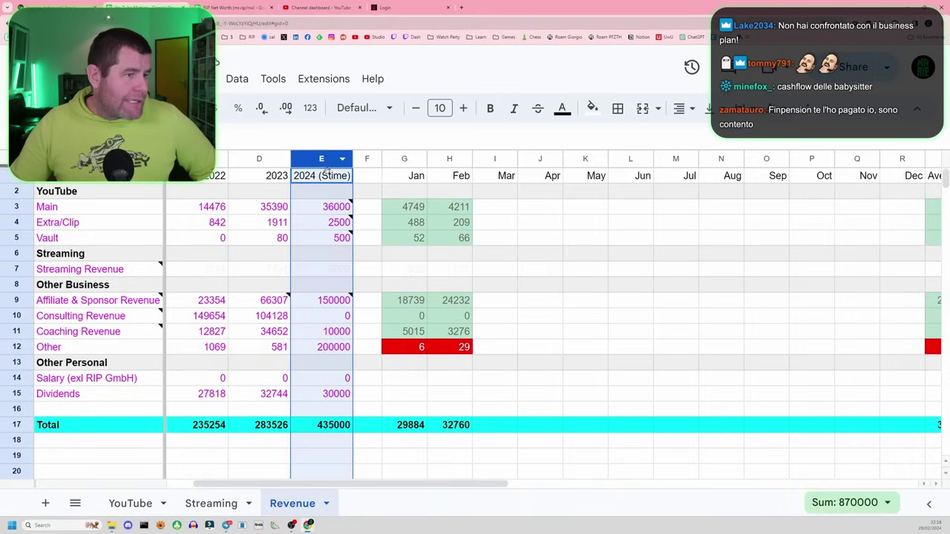
{"action": "left_click", "coordinate": [558, 209]}
{"action": "left_click", "coordinate": [449, 208]}
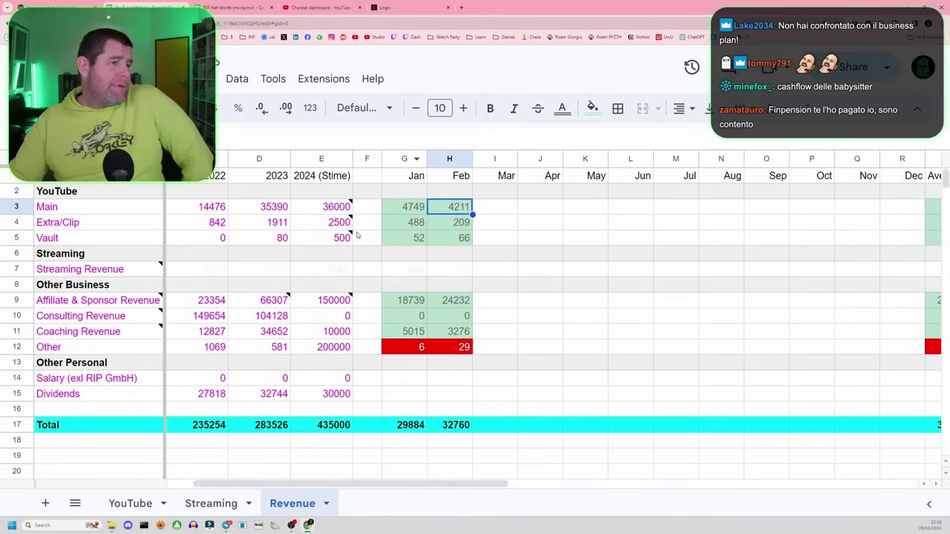
{"action": "left_click", "coordinate": [325, 159]}
{"action": "left_click", "coordinate": [404, 284]}
{"action": "left_click", "coordinate": [407, 300]}
{"action": "left_click", "coordinate": [451, 300]}
{"action": "left_click", "coordinate": [418, 334]}
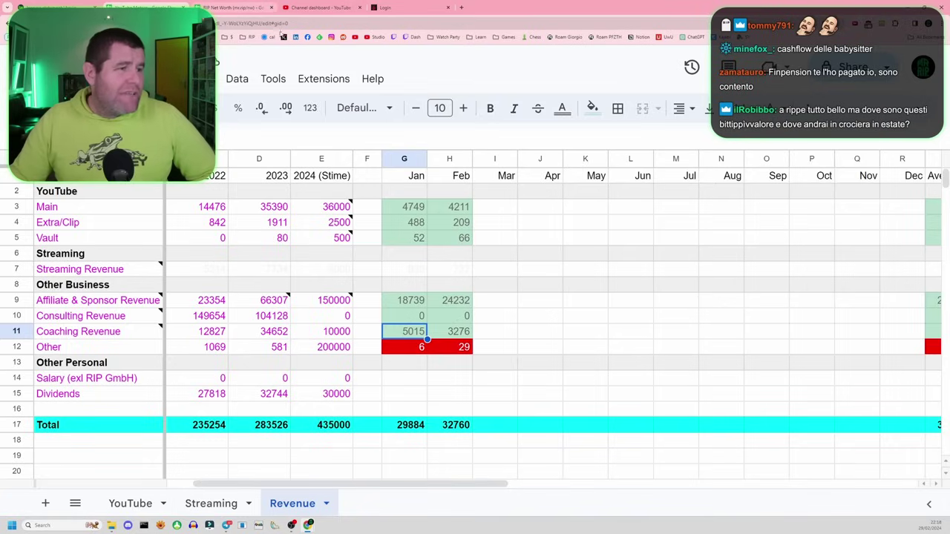
Return to the RIP Net Worth spreadsheet and examine February's Finpension Affiliate income and RIP GmbH salary in the cash flow section.
{"action": "key", "text": "ctrl+Tab"}
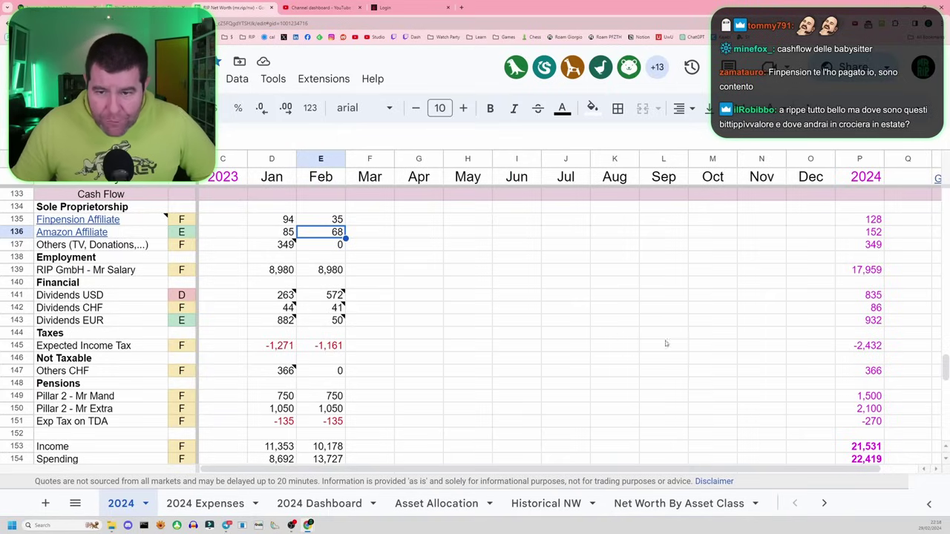
{"action": "left_click", "coordinate": [546, 298]}
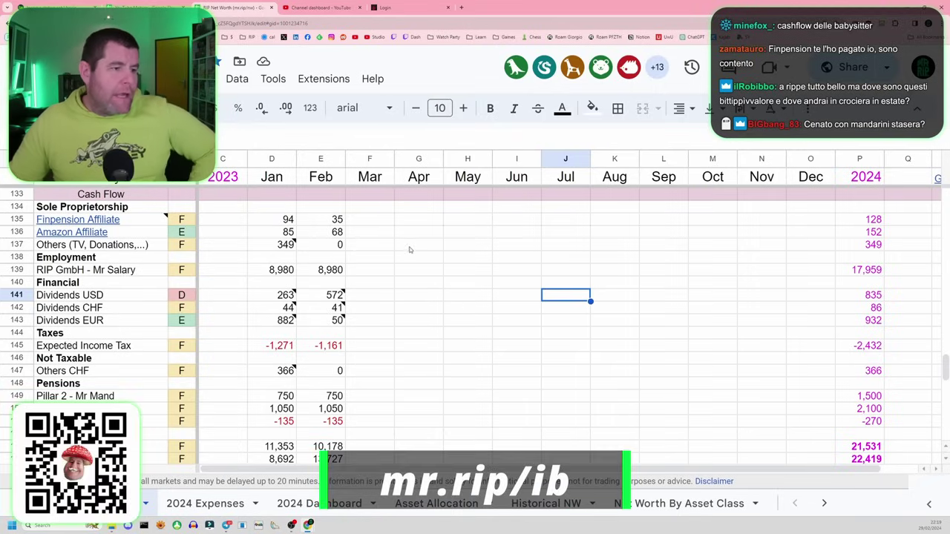
{"action": "left_click", "coordinate": [338, 219]}
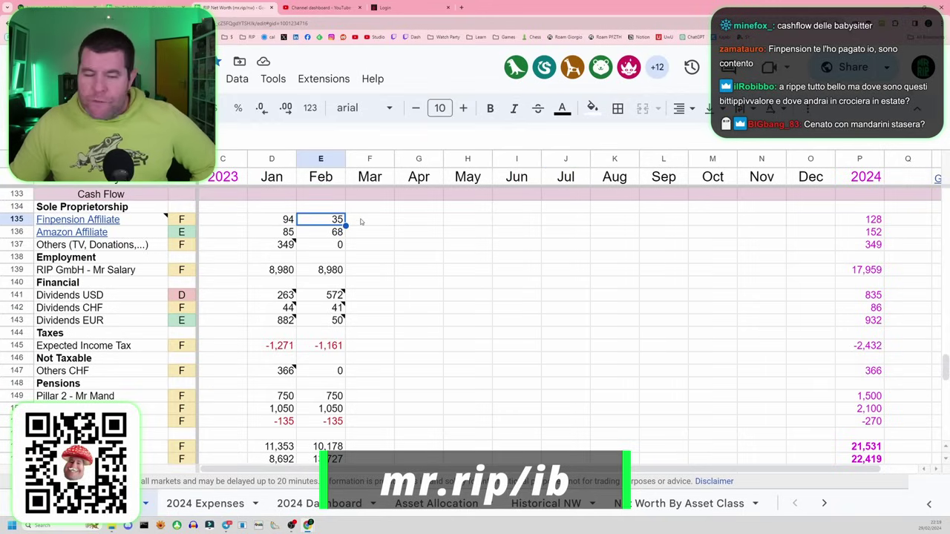
{"action": "left_click", "coordinate": [330, 270]}
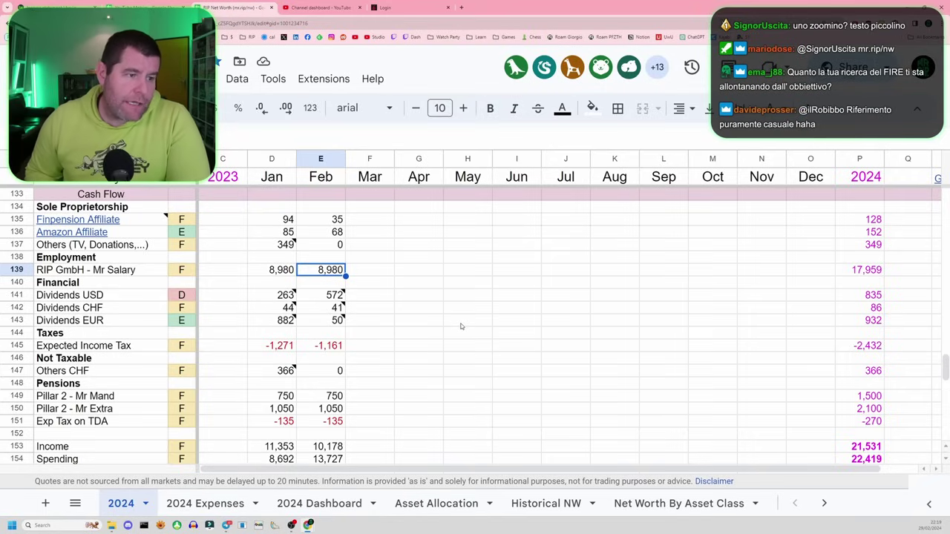
Examine February's USD, CHF and EUR dividends and read the notes attached to the figures.
{"action": "key", "text": "Down"}
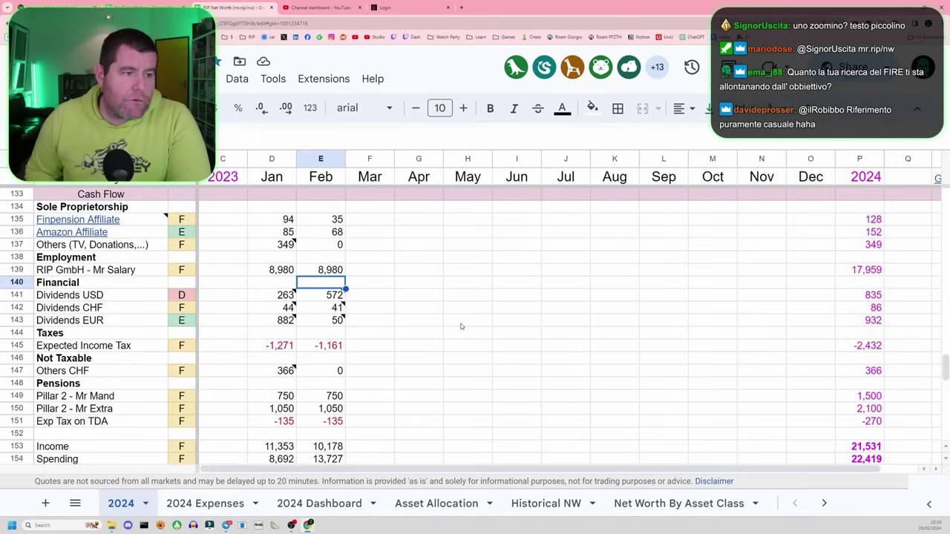
{"action": "key", "text": "Down"}
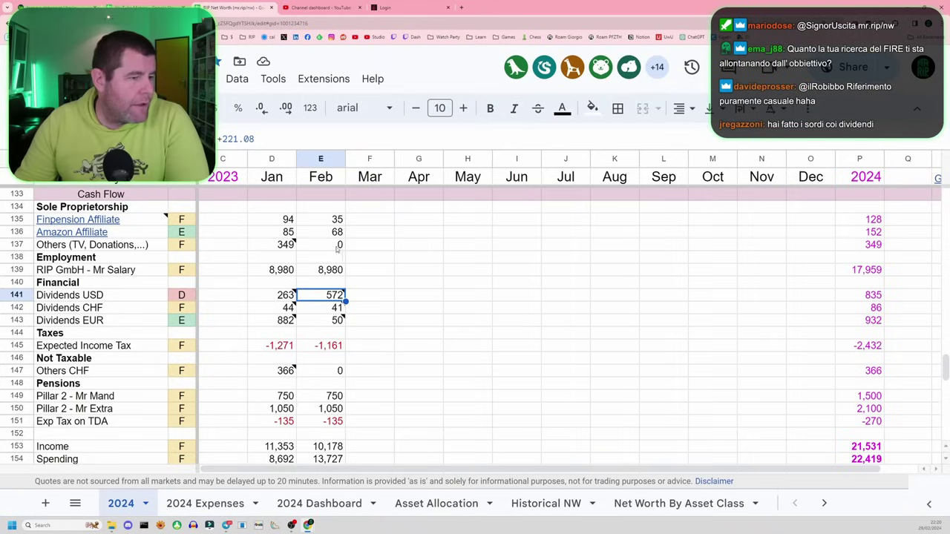
{"action": "left_click", "coordinate": [322, 311]}
{"action": "left_click", "coordinate": [326, 320]}
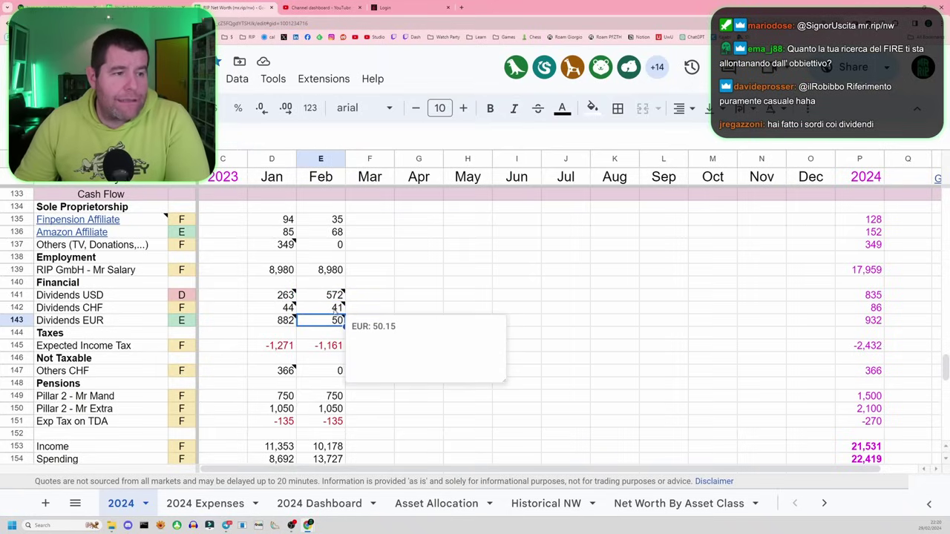
{"action": "mouse_move", "coordinate": [335, 311]}
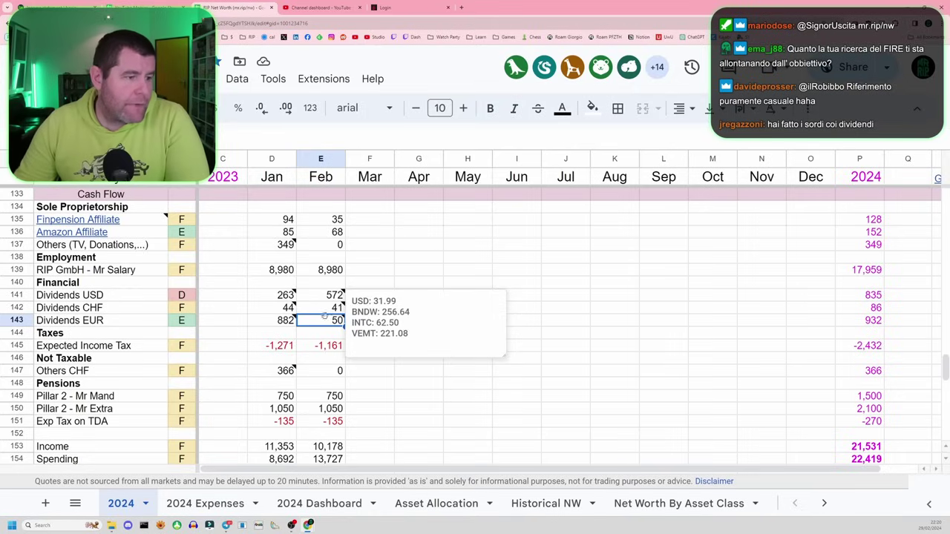
Examine February's Expected Income Tax, Others CHF and Pillar 2 pension figures, and inspect the formula behind the month's Income.
{"action": "left_click", "coordinate": [324, 345]}
{"action": "left_click", "coordinate": [341, 371]}
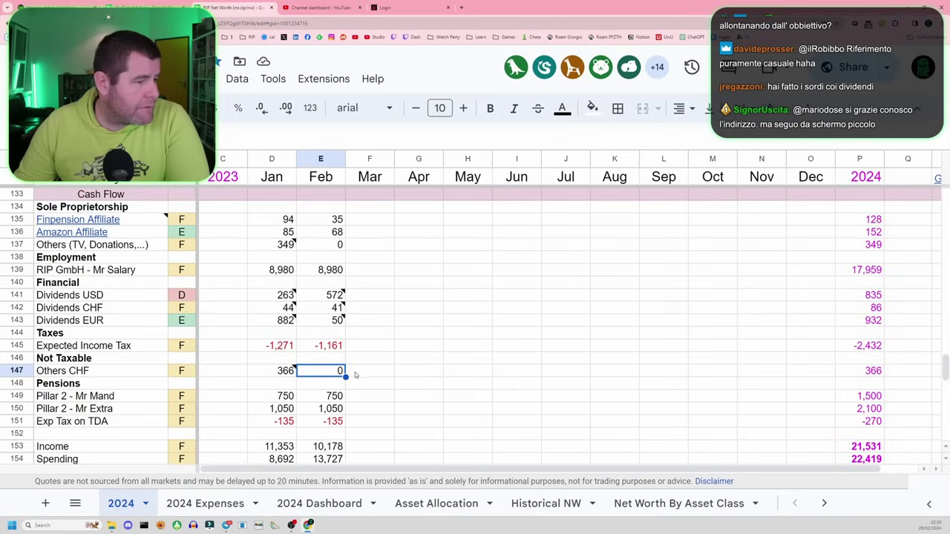
{"action": "left_click_drag", "start_coordinate": [336, 395], "coordinate": [331, 410]}
{"action": "left_click", "coordinate": [352, 416]}
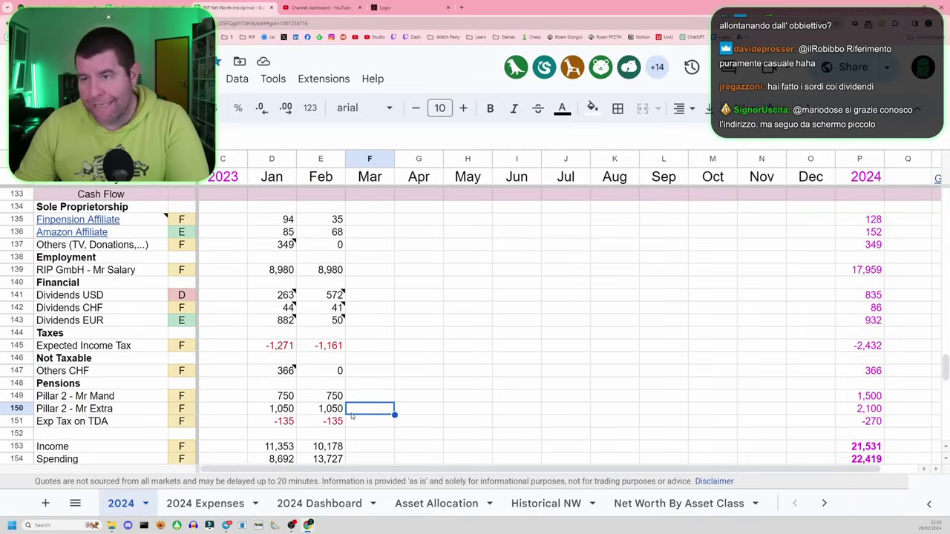
{"action": "left_click", "coordinate": [326, 444]}
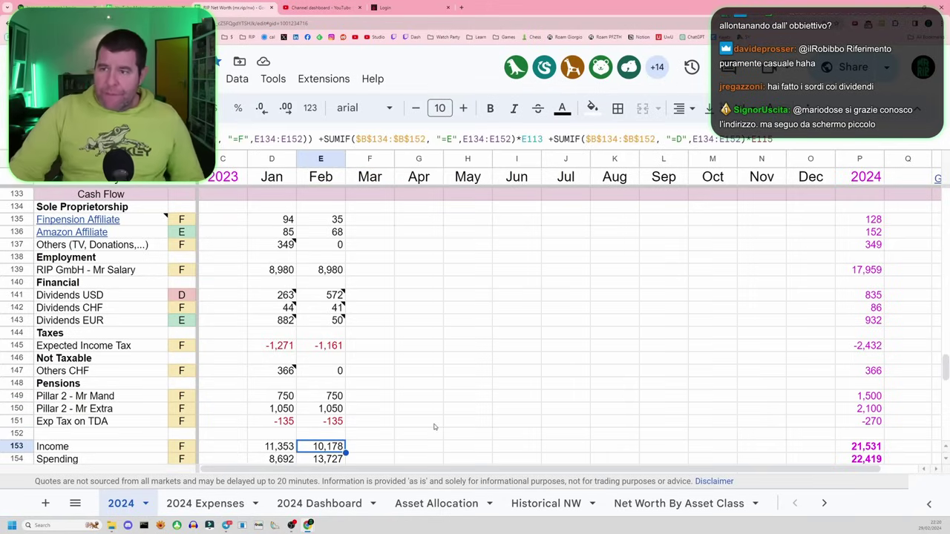
Check February's Spending figure and highlight the month's USD, CHF and EUR dividends.
{"action": "left_click", "coordinate": [332, 458]}
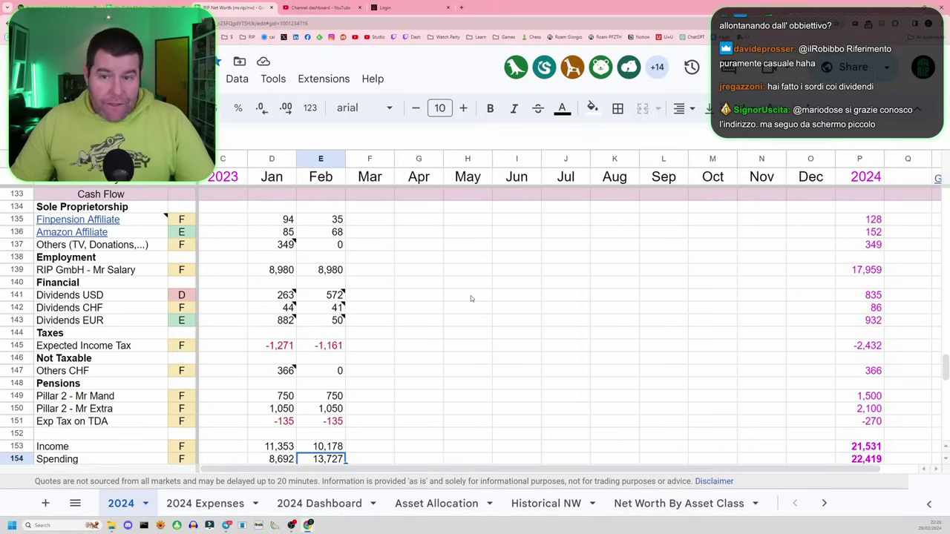
{"action": "left_click_drag", "start_coordinate": [323, 296], "coordinate": [326, 321]}
{"action": "left_click", "coordinate": [369, 283]}
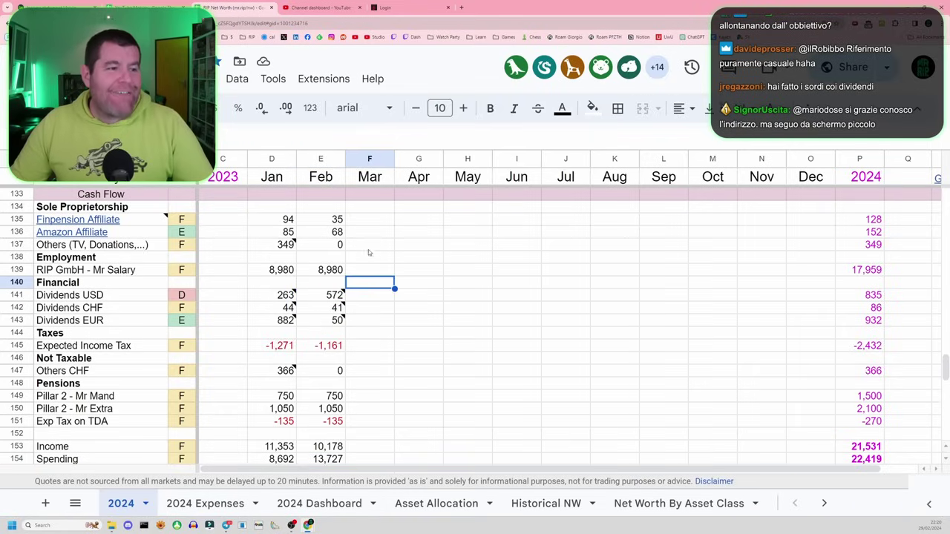
Go through the USD, CHF and EUR dividend cells for March, June, September and December, ending at March's Expected Income Tax.
{"action": "left_click_drag", "start_coordinate": [369, 297], "coordinate": [370, 324]}
{"action": "left_click_drag", "start_coordinate": [527, 296], "coordinate": [522, 324]}
{"action": "left_click_drag", "start_coordinate": [656, 296], "coordinate": [663, 322]}
{"action": "left_click_drag", "start_coordinate": [803, 297], "coordinate": [800, 320]}
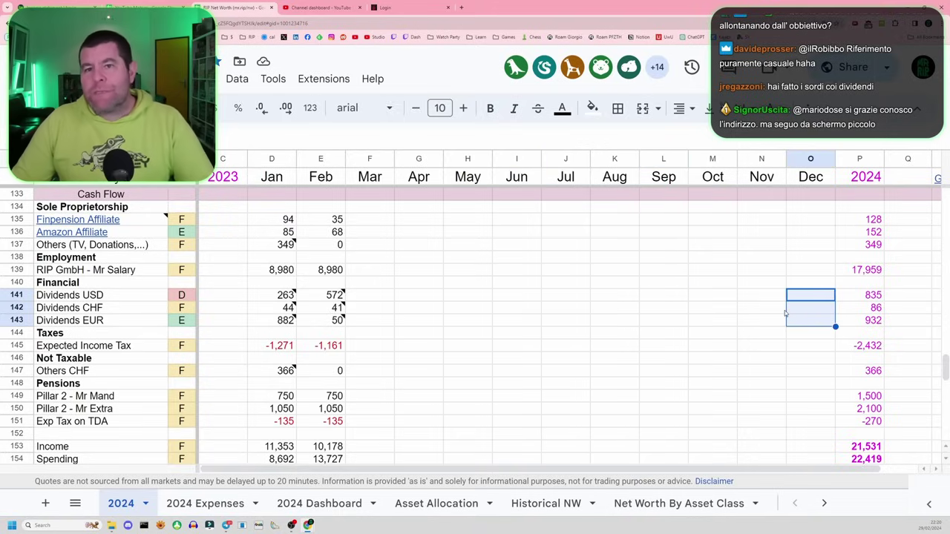
{"action": "left_click_drag", "start_coordinate": [664, 296], "coordinate": [662, 321]}
{"action": "left_click_drag", "start_coordinate": [520, 295], "coordinate": [515, 321]}
{"action": "left_click_drag", "start_coordinate": [381, 297], "coordinate": [394, 323]}
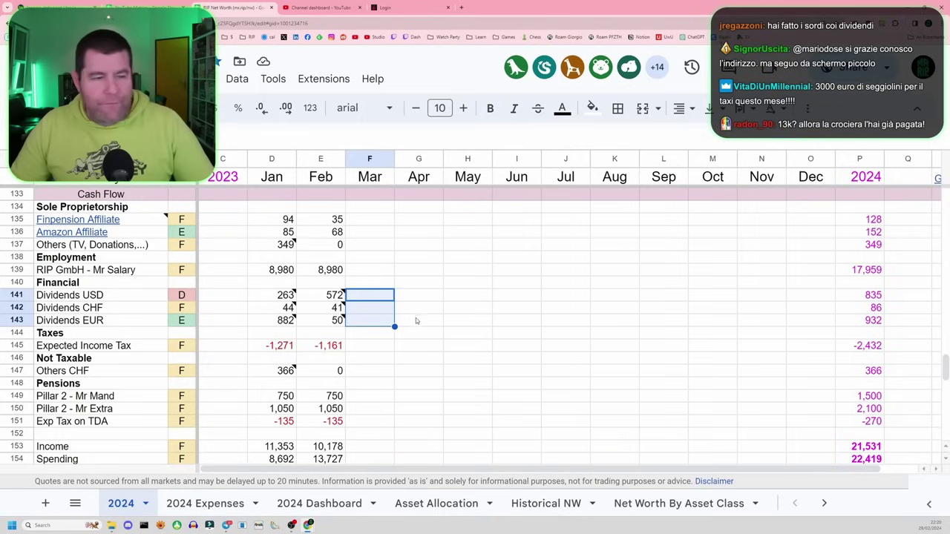
{"action": "left_click", "coordinate": [373, 346]}
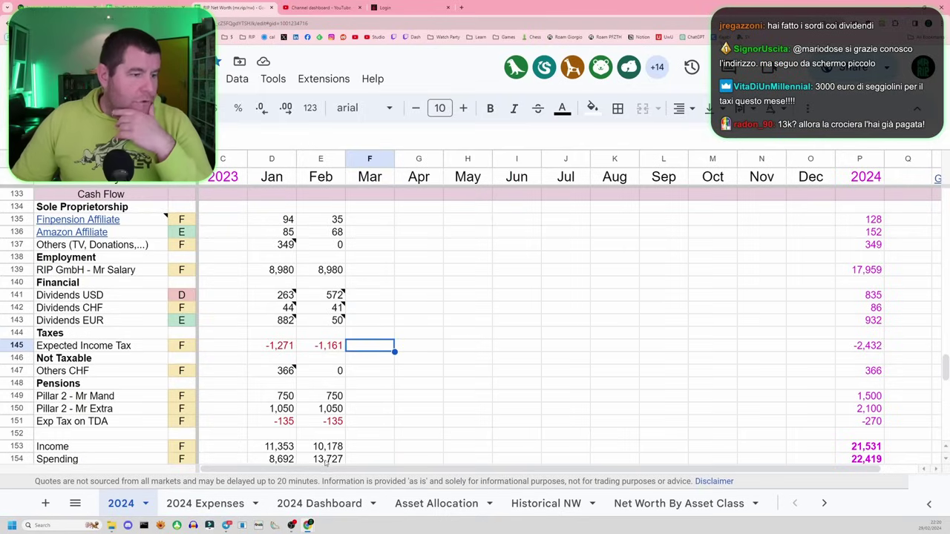
Examine February's Saving amount and saving percentage, and compare them with January's Saving.
{"action": "scroll", "coordinate": [342, 446], "scroll_direction": "down", "scroll_amount": 2}
{"action": "left_click", "coordinate": [338, 418]}
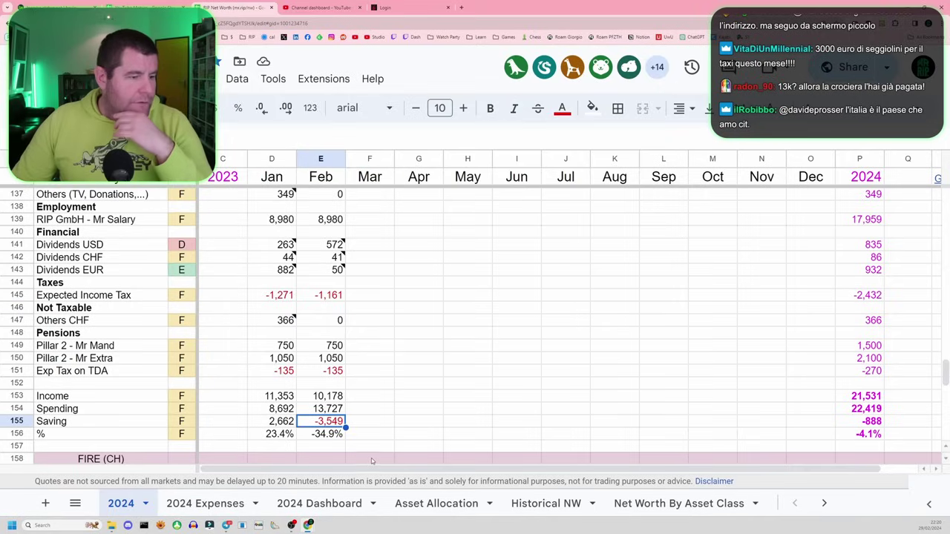
{"action": "left_click", "coordinate": [334, 438]}
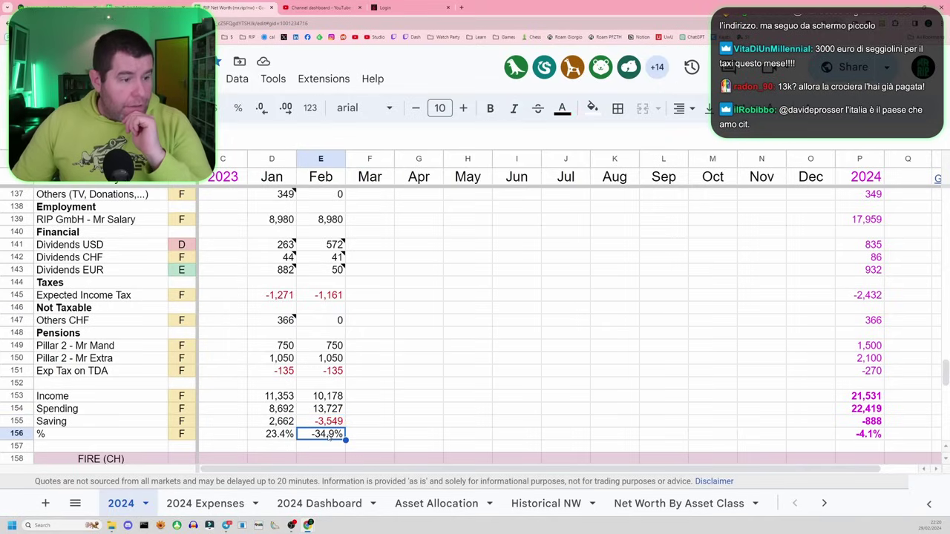
{"action": "left_click", "coordinate": [279, 425]}
Compare the 2024 totals for Income, Spending and Saving, and look again at February's Income.
{"action": "left_click_drag", "start_coordinate": [873, 395], "coordinate": [867, 413]}
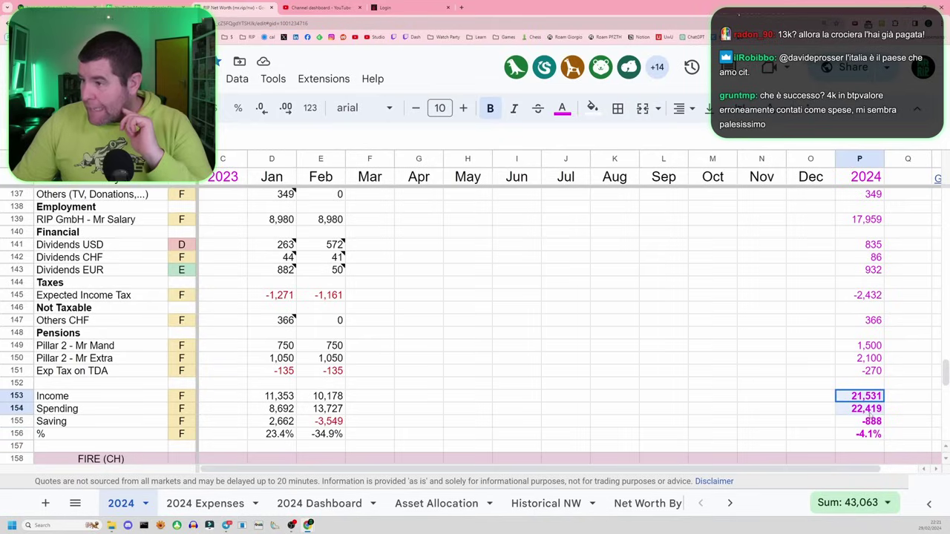
{"action": "left_click", "coordinate": [866, 409]}
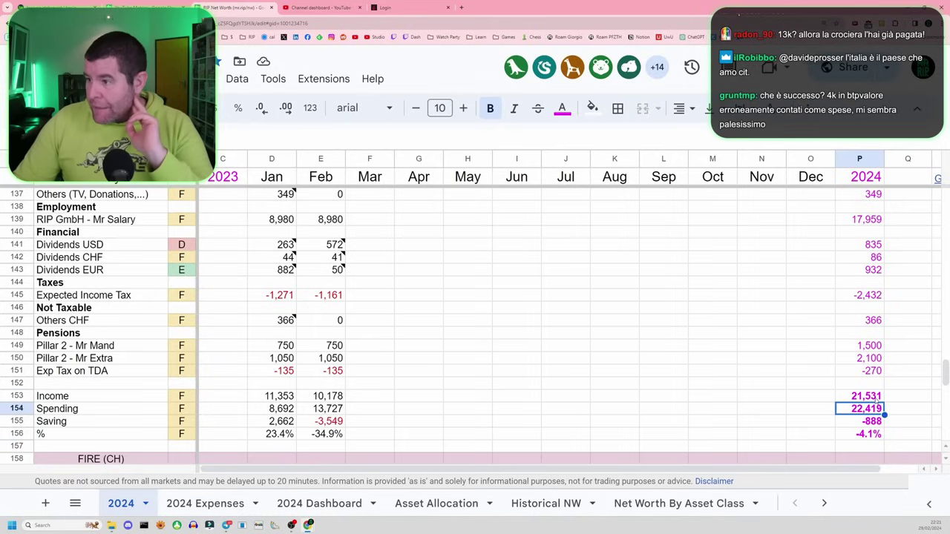
{"action": "left_click", "coordinate": [875, 399]}
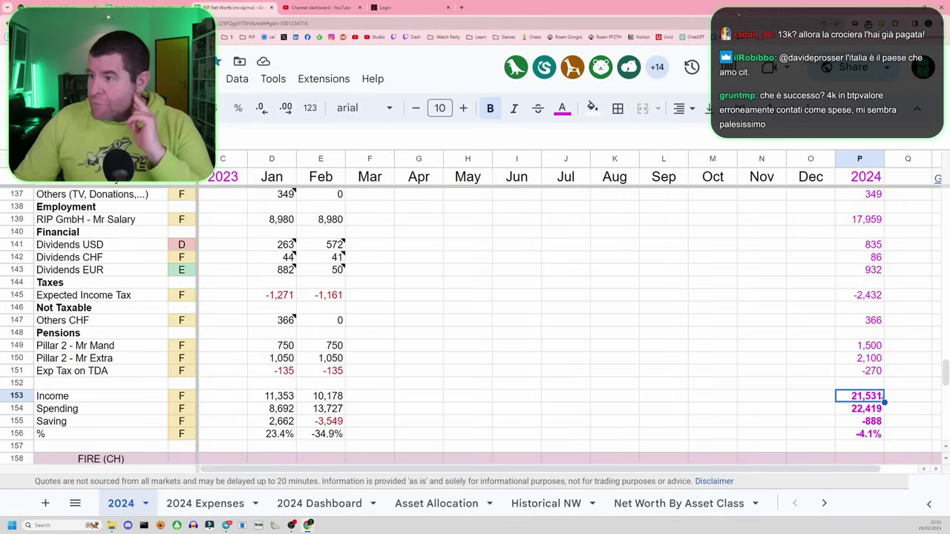
{"action": "left_click", "coordinate": [869, 409]}
{"action": "left_click", "coordinate": [875, 421]}
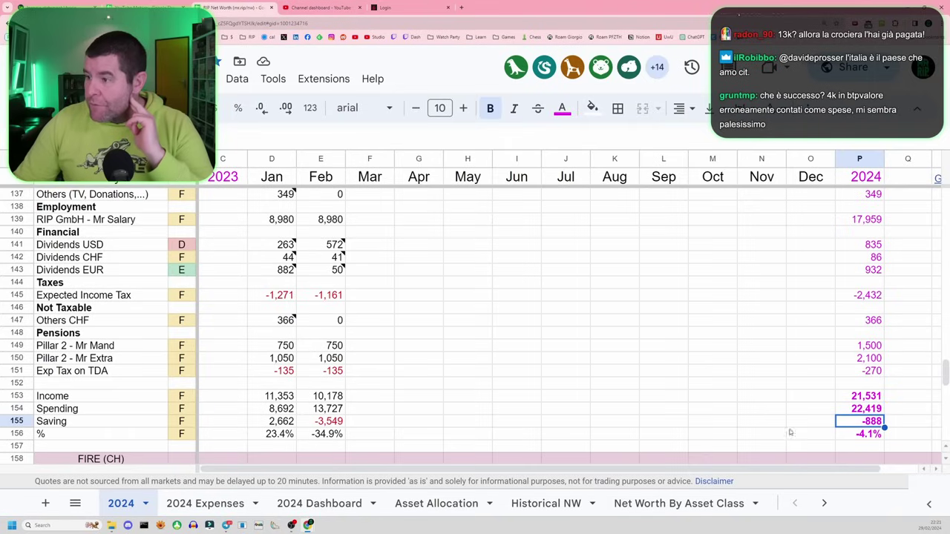
{"action": "left_click", "coordinate": [338, 399]}
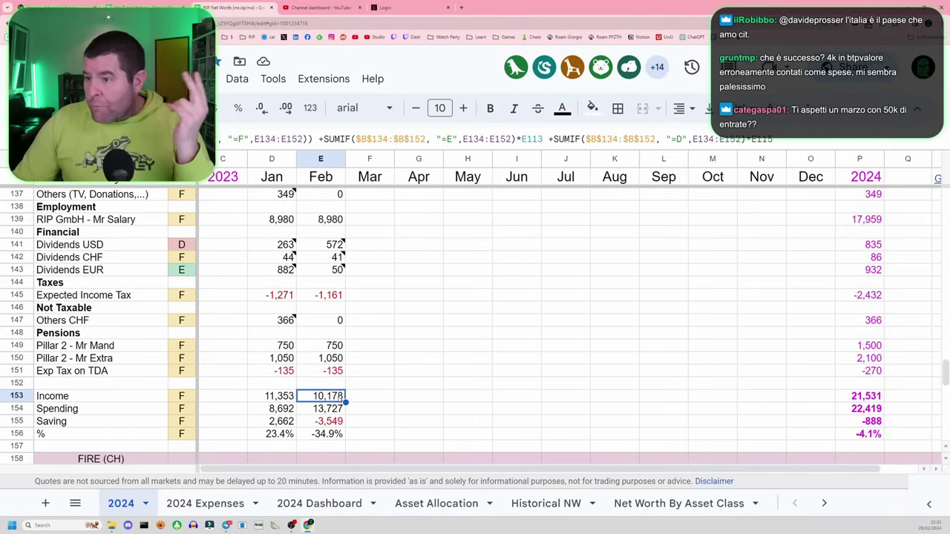
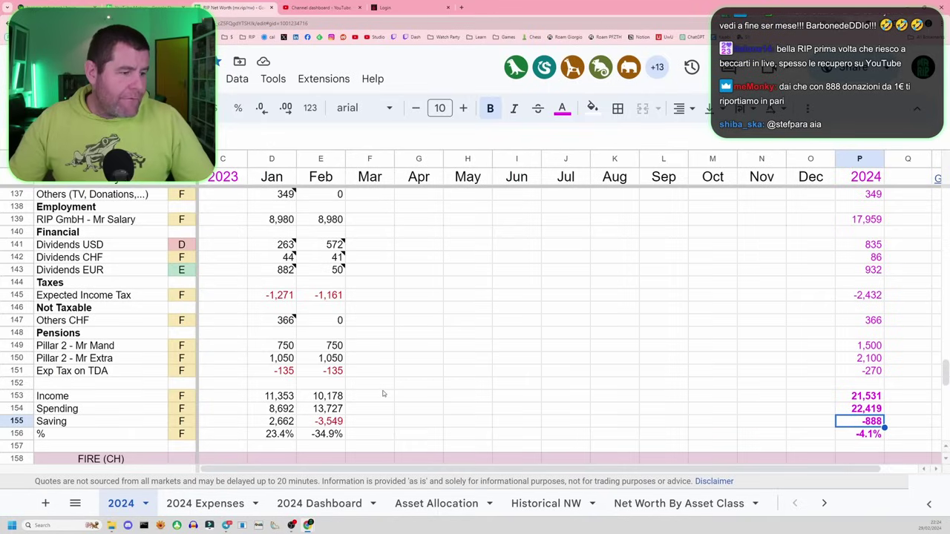
Check February's Spending and view the January and February categories in the 2024 Dashboard's Compare Months chart.
{"action": "left_click", "coordinate": [335, 410]}
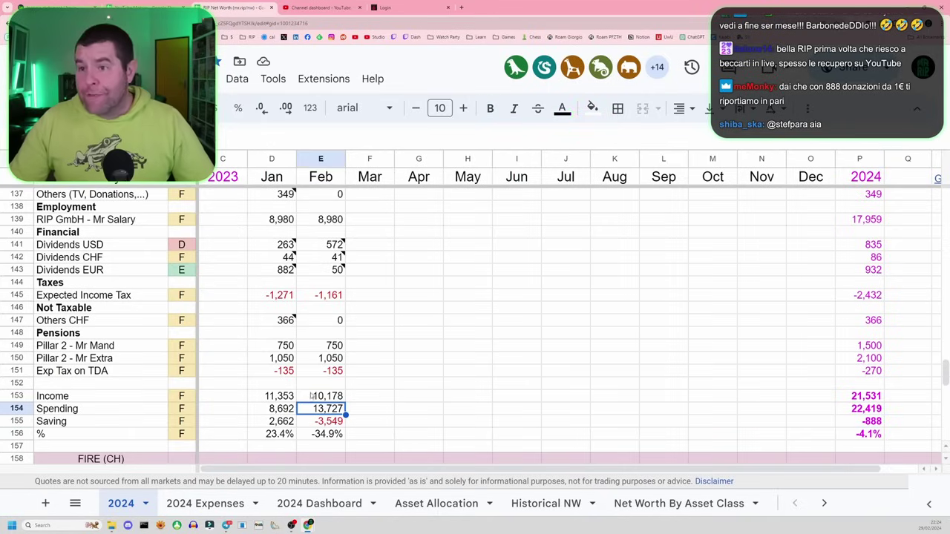
{"action": "left_click", "coordinate": [308, 503]}
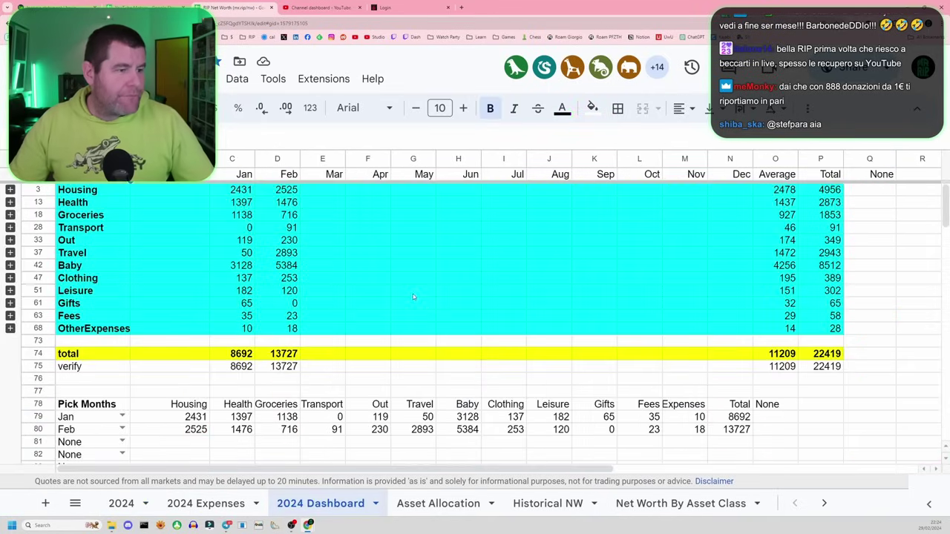
{"action": "scroll", "coordinate": [409, 290], "scroll_direction": "down", "scroll_amount": 5}
{"action": "scroll", "coordinate": [405, 283], "scroll_direction": "down", "scroll_amount": 1}
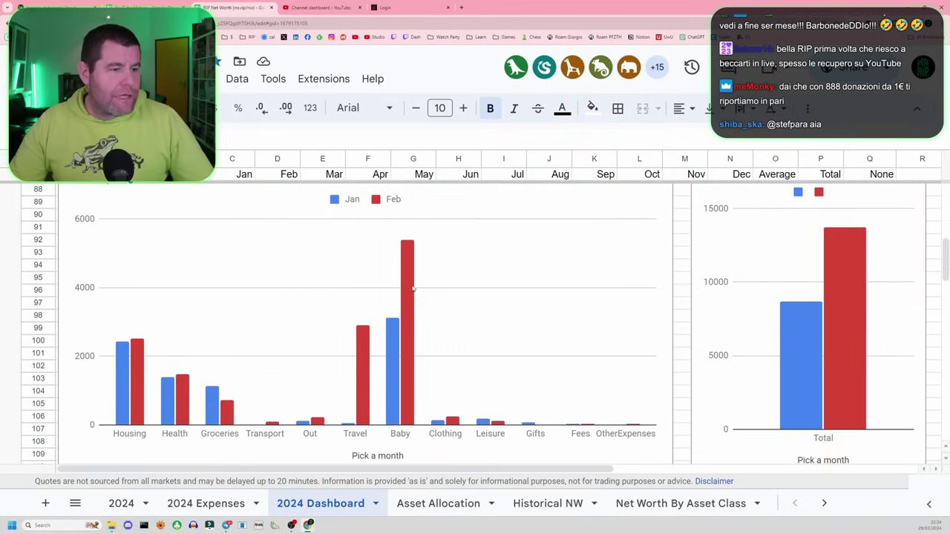
{"action": "left_click", "coordinate": [413, 289]}
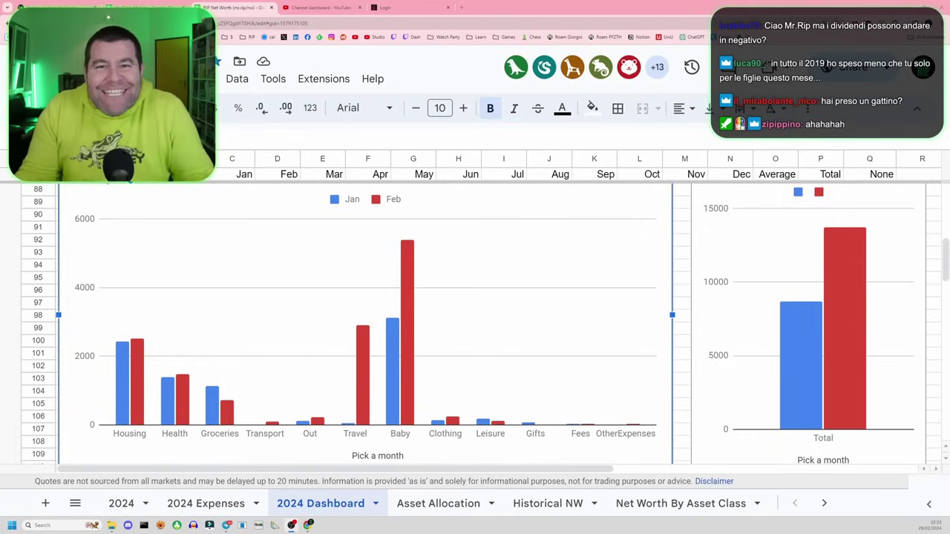
Read the February Baby value in the Compare Months chart and inspect the month's Travel bar.
{"action": "scroll", "coordinate": [452, 312], "scroll_direction": "up", "scroll_amount": 3}
{"action": "scroll", "coordinate": [452, 317], "scroll_direction": "down", "scroll_amount": 2}
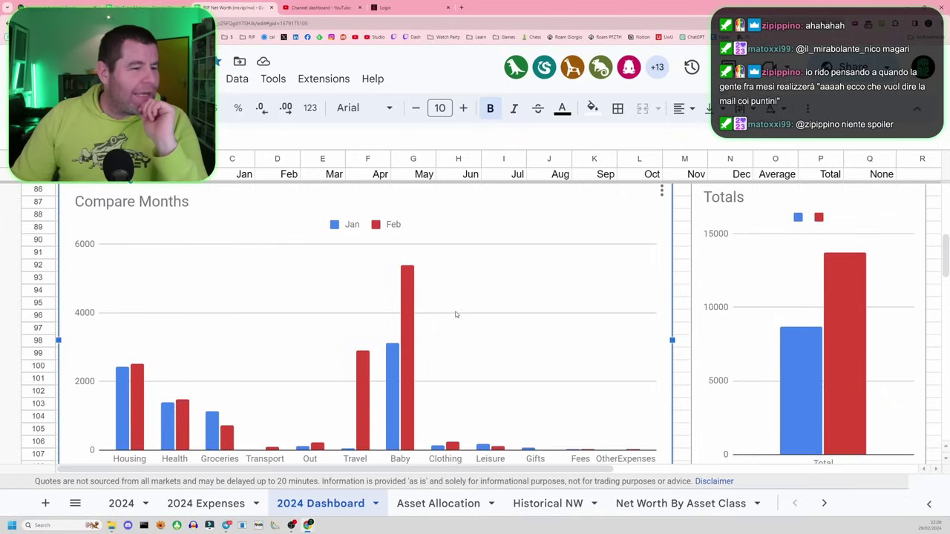
{"action": "mouse_move", "coordinate": [407, 324]}
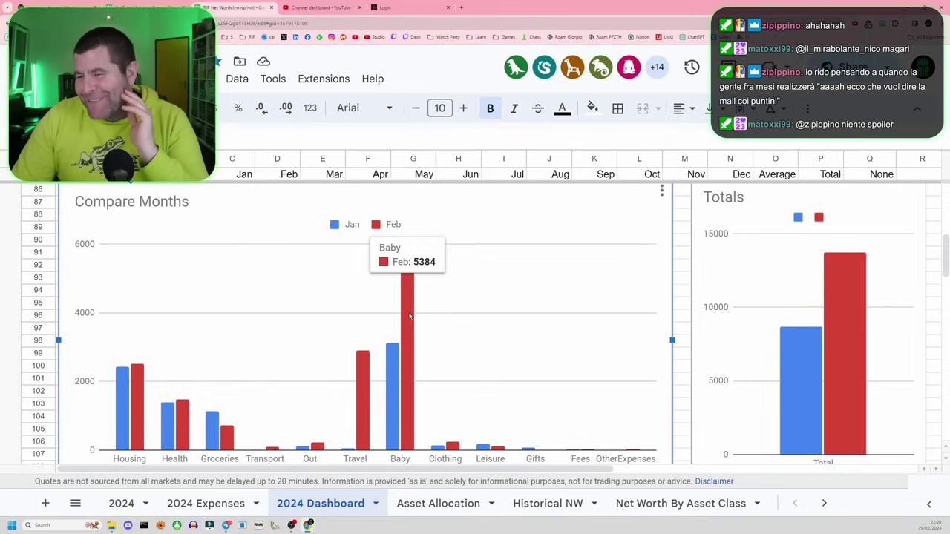
{"action": "mouse_move", "coordinate": [369, 365]}
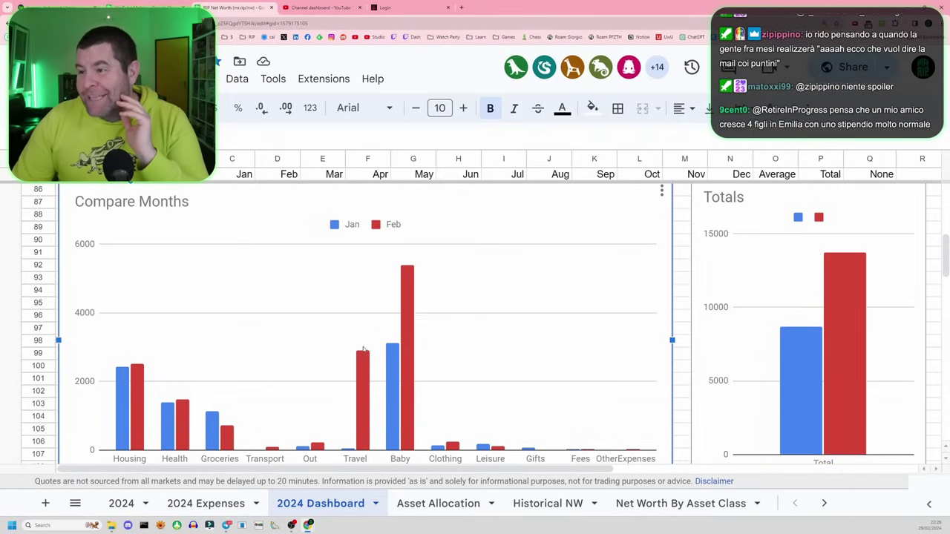
{"action": "scroll", "coordinate": [349, 341], "scroll_direction": "down", "scroll_amount": 2}
{"action": "scroll", "coordinate": [337, 336], "scroll_direction": "up", "scroll_amount": 1}
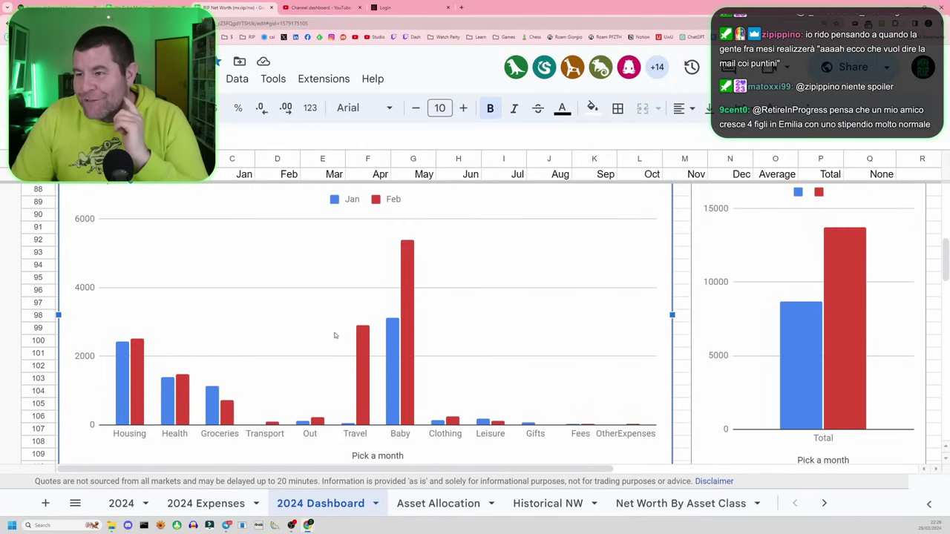
Open the 2024 Expenses sheet and go to the first February entries, around the stroller and dinner rows.
{"action": "scroll", "coordinate": [331, 333], "scroll_direction": "up", "scroll_amount": 5}
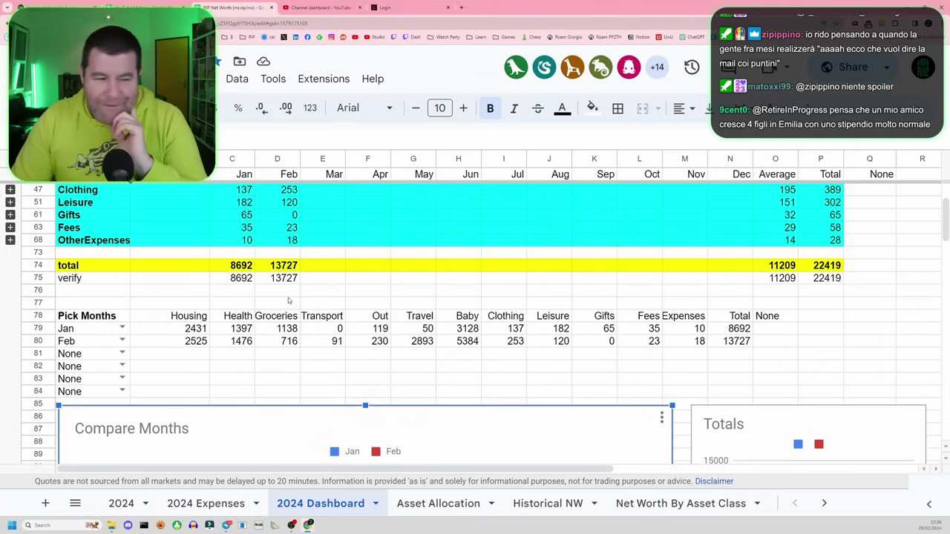
{"action": "left_click", "coordinate": [206, 503]}
{"action": "scroll", "coordinate": [249, 352], "scroll_direction": "up", "scroll_amount": 5}
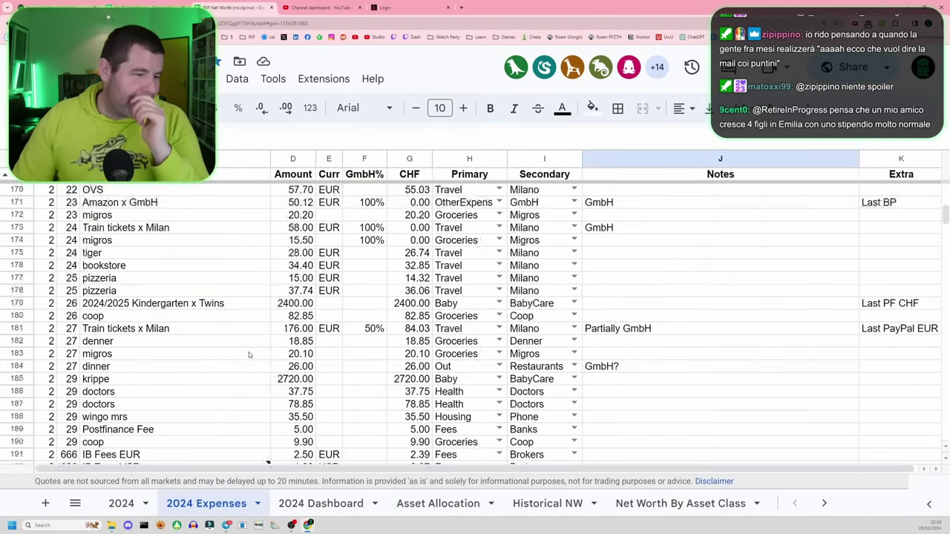
{"action": "scroll", "coordinate": [240, 345], "scroll_direction": "up", "scroll_amount": 15}
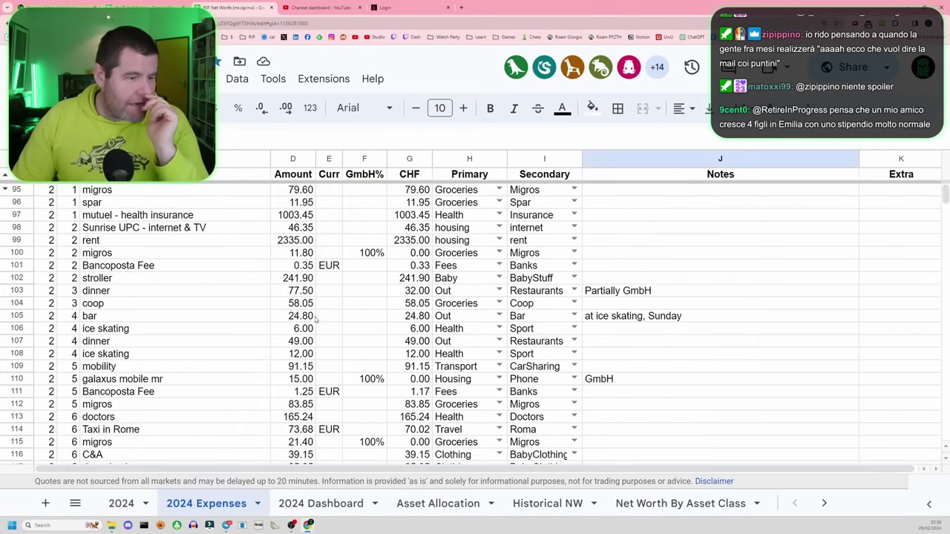
{"action": "left_click", "coordinate": [290, 290]}
{"action": "key", "text": "ctrl+minus"}
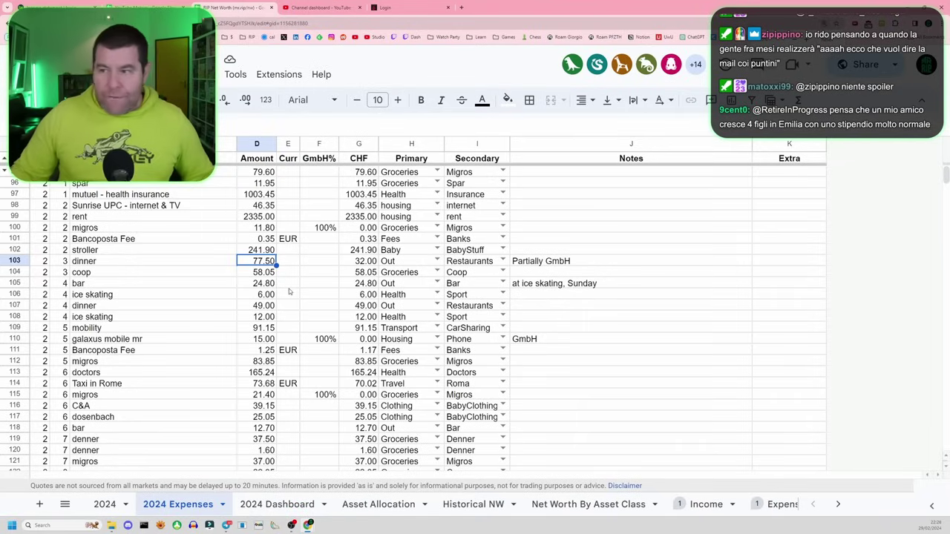
Examine the amounts of February's mutuel health insurance and rent expenses.
{"action": "left_click", "coordinate": [251, 194]}
{"action": "left_click", "coordinate": [253, 216]}
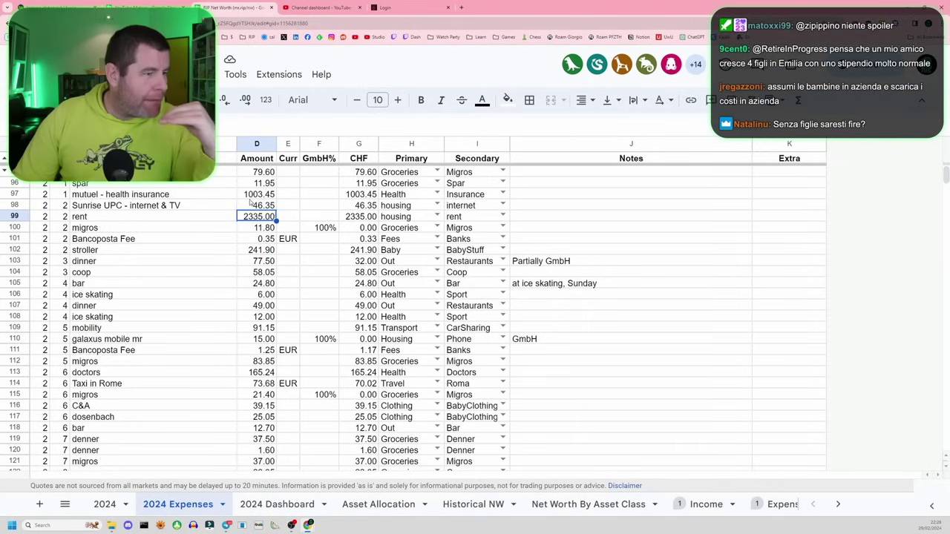
{"action": "left_click", "coordinate": [249, 199]}
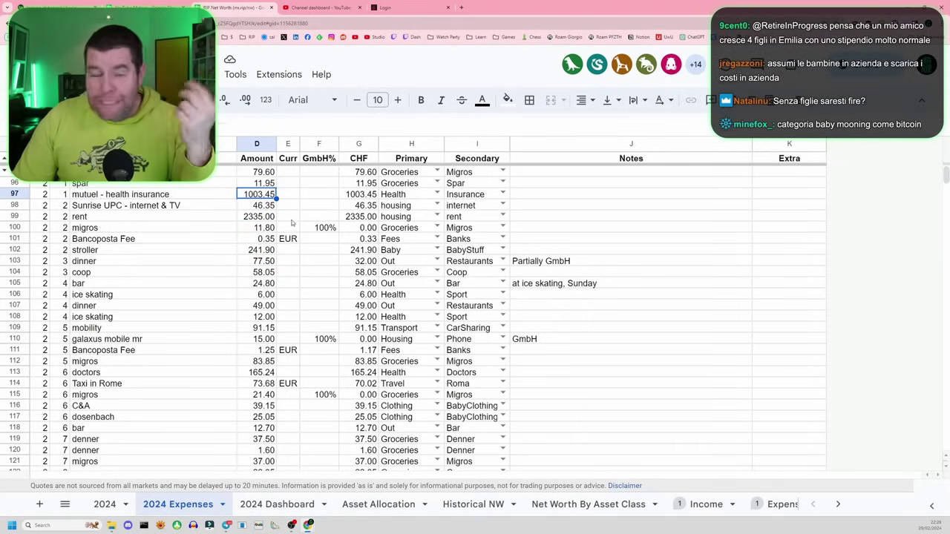
{"action": "left_click", "coordinate": [269, 217]}
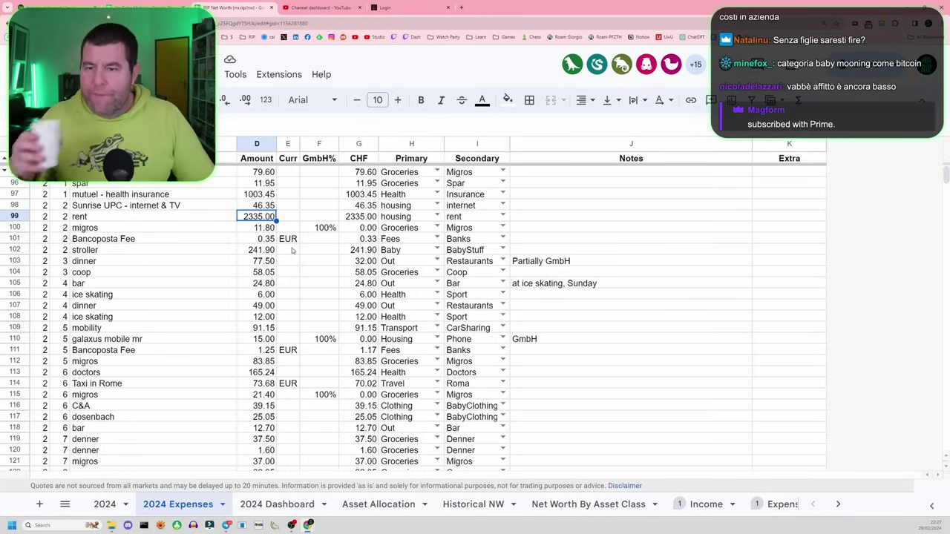
Examine the amounts of February's stroller and 6 February doctors expenses.
{"action": "key", "text": "Down"}
{"action": "key", "text": "Down"}
{"action": "key", "text": "Down"}
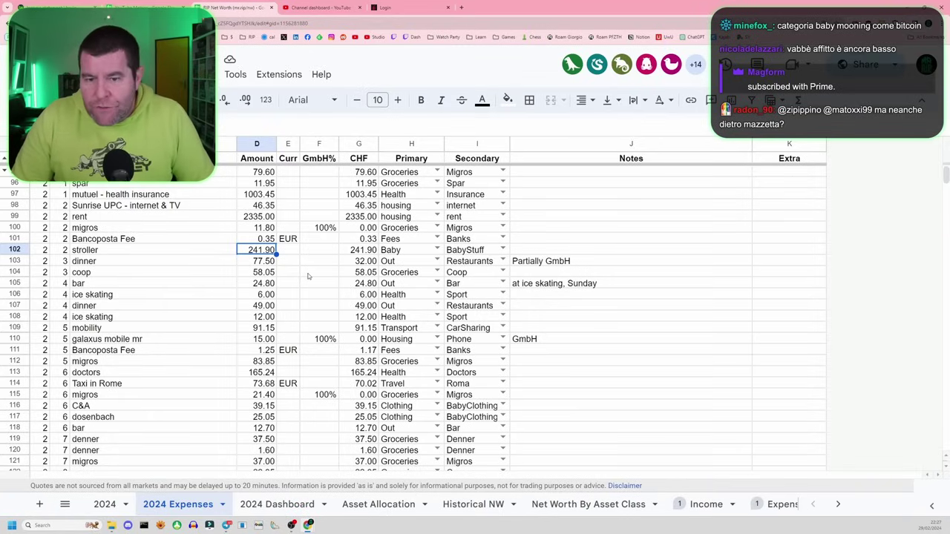
{"action": "scroll", "coordinate": [261, 351], "scroll_direction": "down", "scroll_amount": 1}
{"action": "left_click", "coordinate": [262, 352]}
Review the expense entries for 7 to 9 February, checking the coop and migros grocery purchases.
{"action": "scroll", "coordinate": [280, 370], "scroll_direction": "down", "scroll_amount": 2}
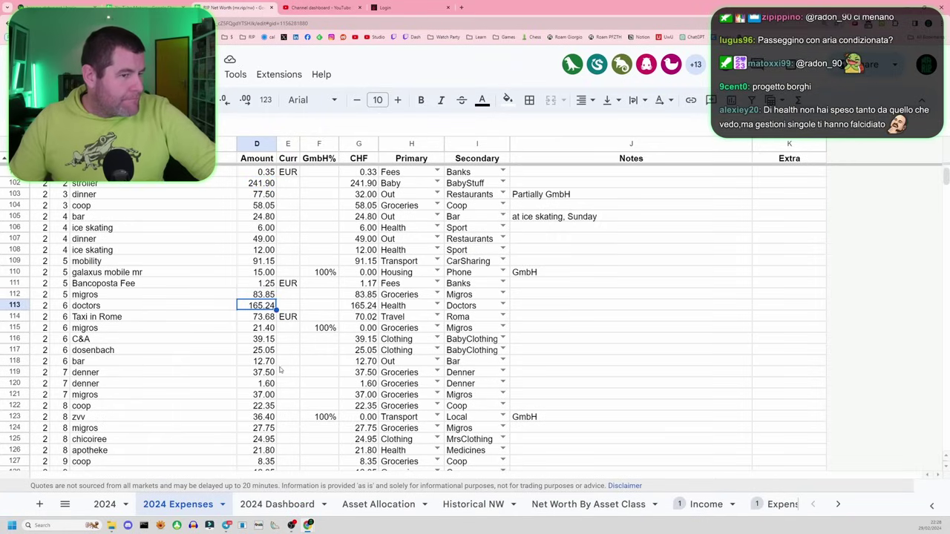
{"action": "scroll", "coordinate": [275, 261], "scroll_direction": "down", "scroll_amount": 3}
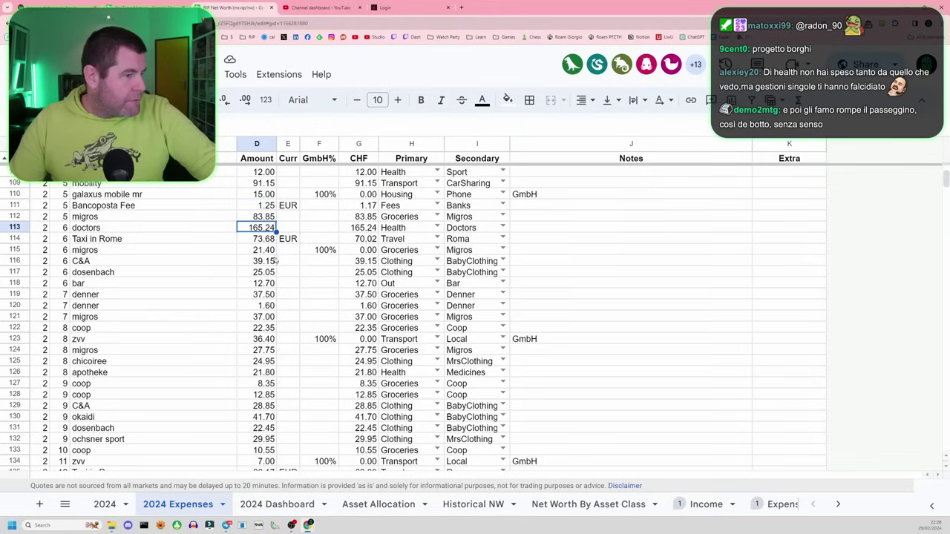
{"action": "scroll", "coordinate": [275, 260], "scroll_direction": "down", "scroll_amount": 2}
{"action": "left_click", "coordinate": [142, 319]}
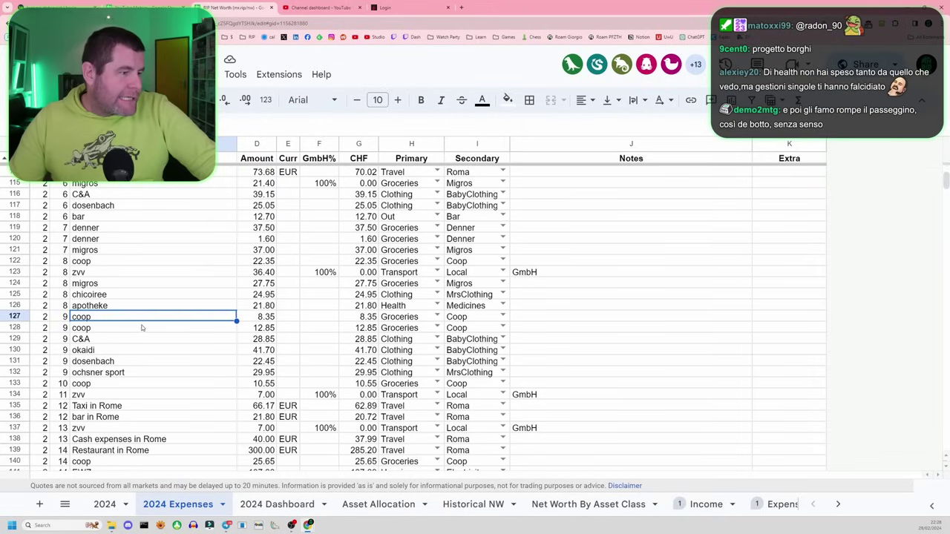
{"action": "left_click", "coordinate": [142, 328]}
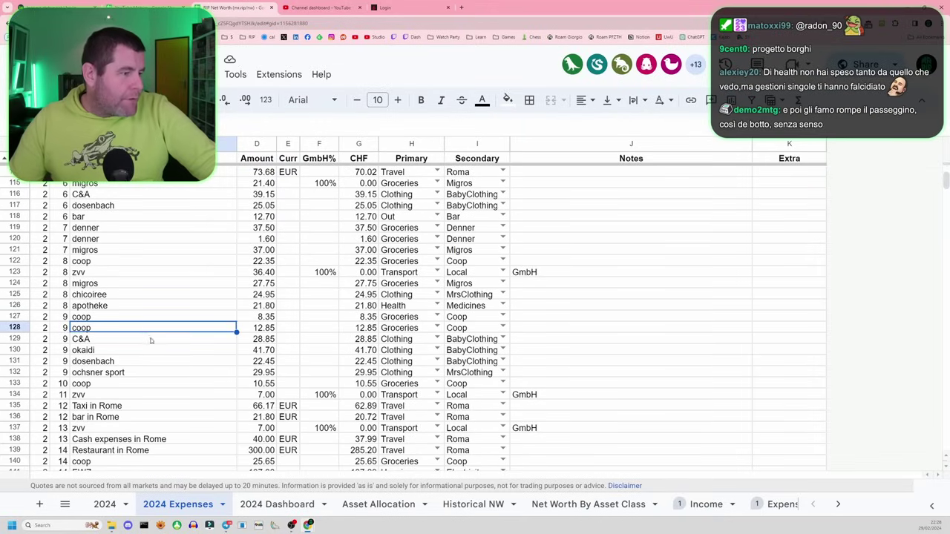
{"action": "left_click", "coordinate": [66, 286]}
{"action": "left_click", "coordinate": [91, 263]}
{"action": "left_click", "coordinate": [87, 253]}
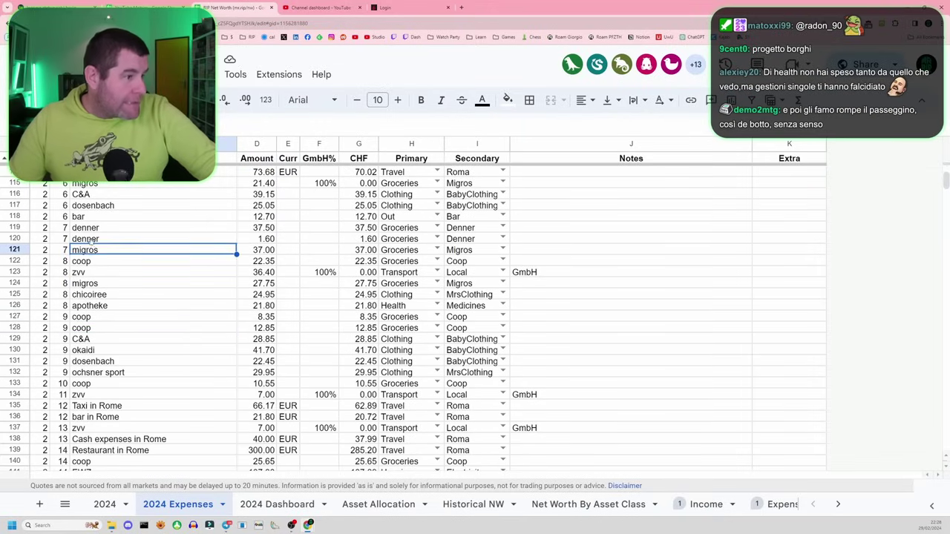
{"action": "left_click", "coordinate": [90, 239]}
{"action": "key", "text": "Delete"}
{"action": "key", "text": "Up"}
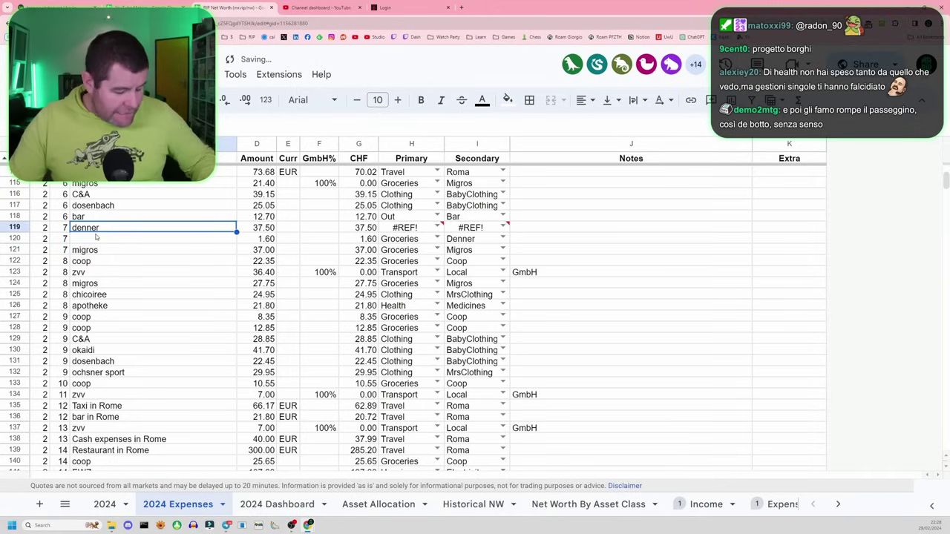
{"action": "key", "text": "ctrl+z"}
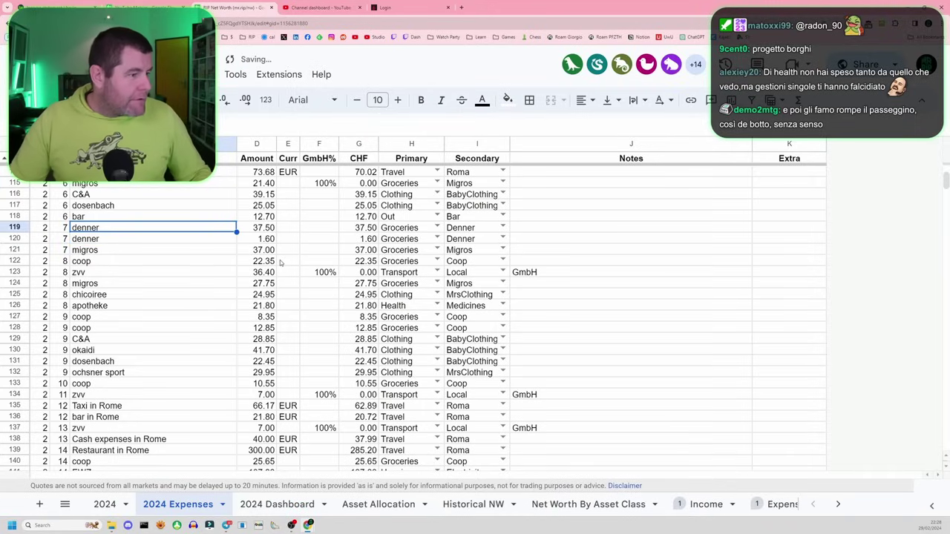
Go to the 10 to 14 February entries and highlight the rows around the Rome trip expenses.
{"action": "scroll", "coordinate": [282, 286], "scroll_direction": "down", "scroll_amount": 3}
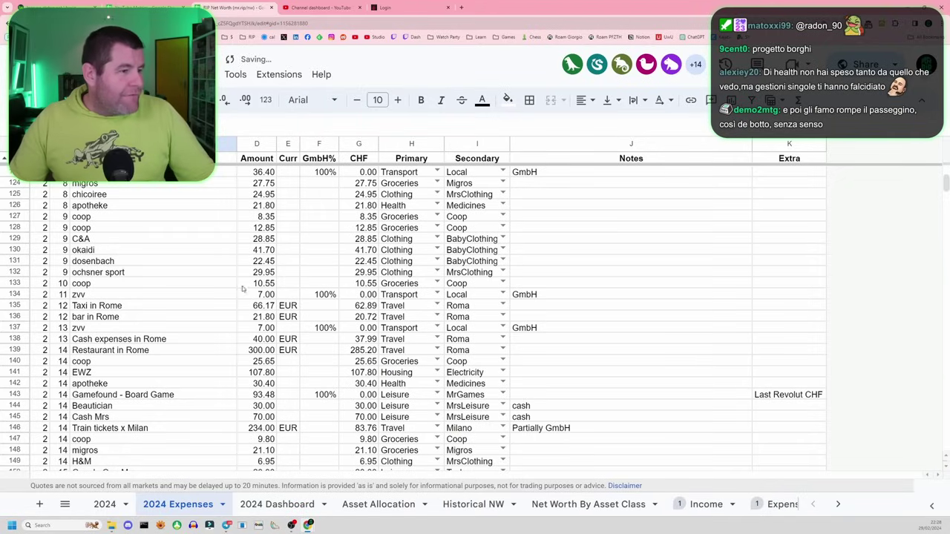
{"action": "left_click_drag", "start_coordinate": [174, 308], "coordinate": [230, 362]}
{"action": "key", "text": "Up"}
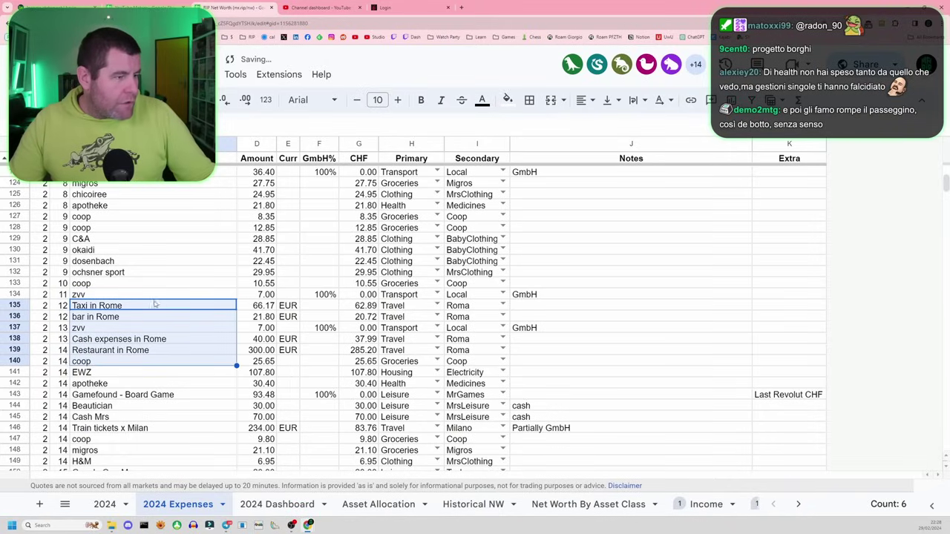
{"action": "left_click_drag", "start_coordinate": [155, 297], "coordinate": [201, 329]}
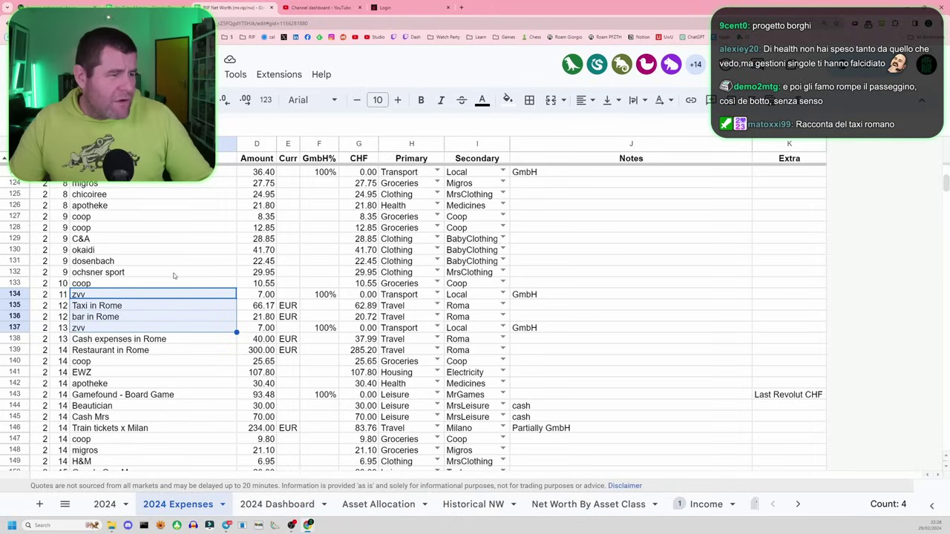
{"action": "left_click_drag", "start_coordinate": [173, 281], "coordinate": [234, 355]}
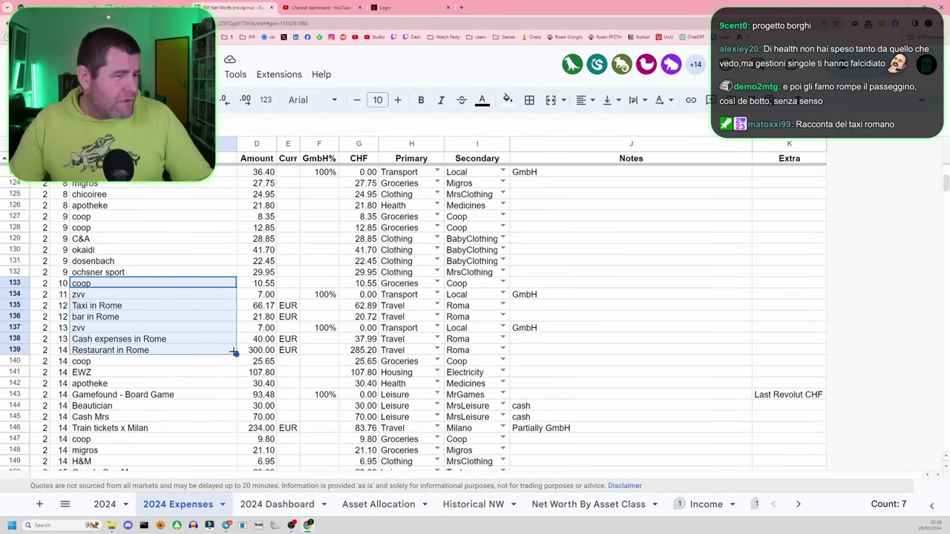
Check the currency of the Rome taxi entry and the amount of the Rome restaurant entry.
{"action": "left_click", "coordinate": [289, 306]}
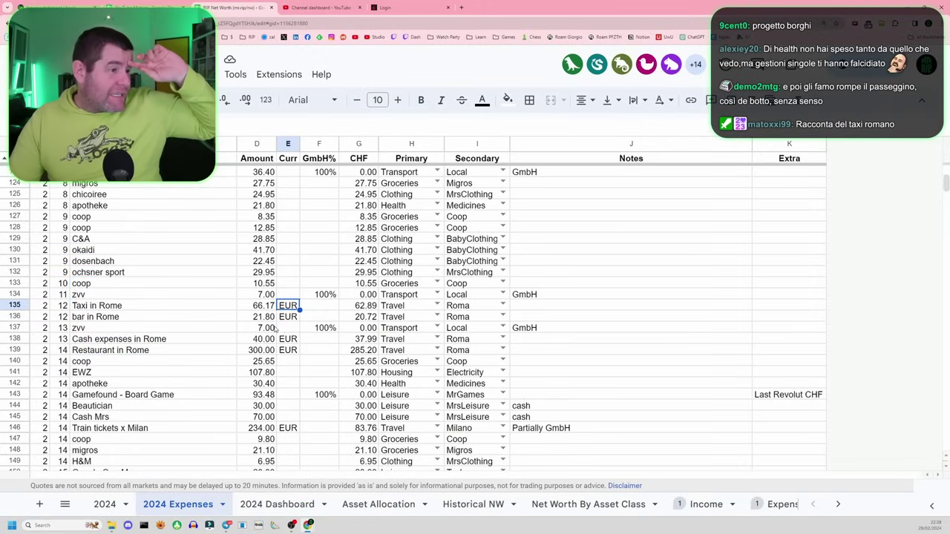
{"action": "key", "text": "Down"}
{"action": "key", "text": "Down"}
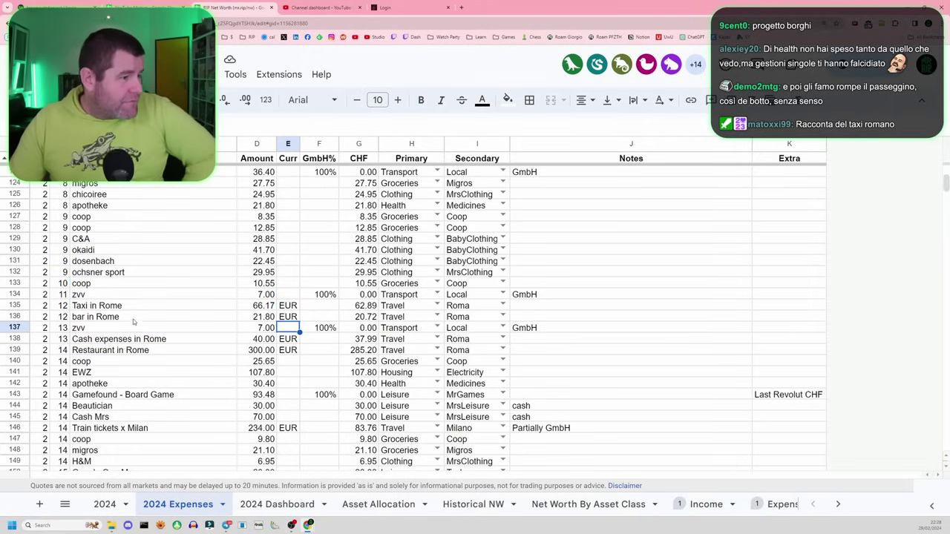
{"action": "key", "text": "Left"}
{"action": "key", "text": "Left"}
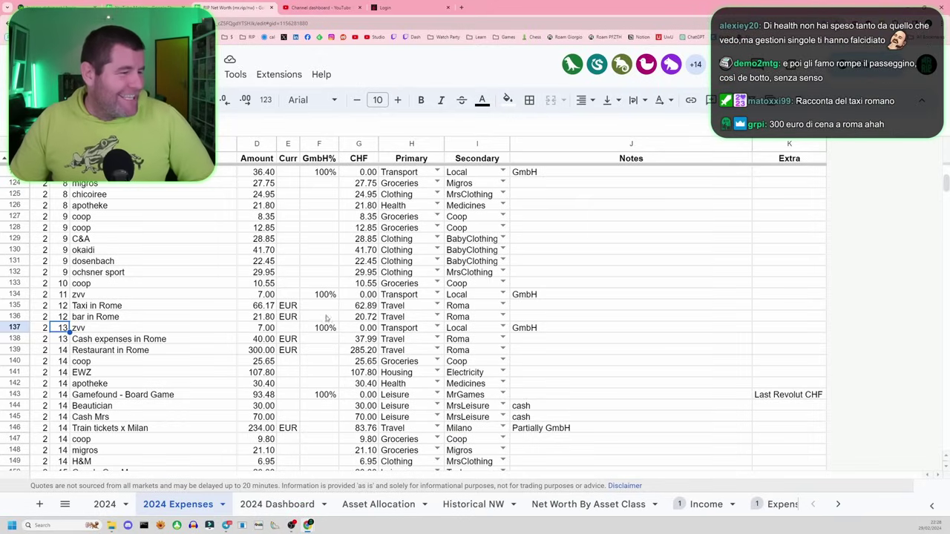
{"action": "left_click", "coordinate": [251, 352]}
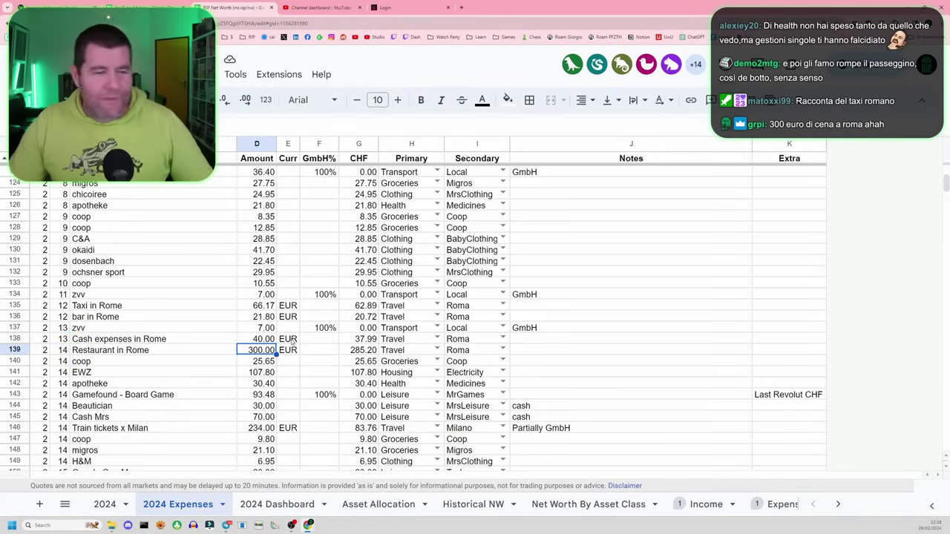
Examine the amount and GmbH share of the 14 February train tickets to Milan.
{"action": "scroll", "coordinate": [293, 364], "scroll_direction": "down", "scroll_amount": 1}
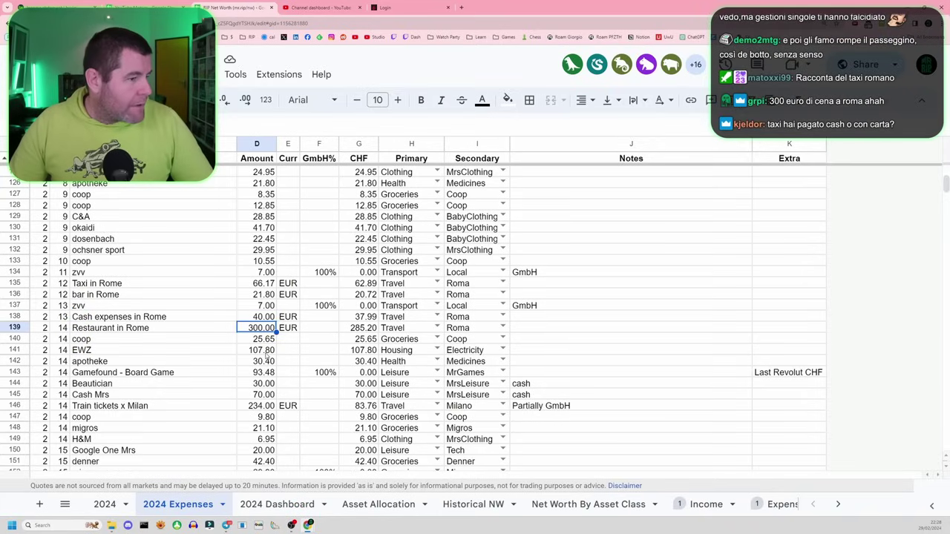
{"action": "scroll", "coordinate": [297, 338], "scroll_direction": "down", "scroll_amount": 3}
{"action": "scroll", "coordinate": [315, 297], "scroll_direction": "up", "scroll_amount": 1}
{"action": "scroll", "coordinate": [319, 286], "scroll_direction": "up", "scroll_amount": 2}
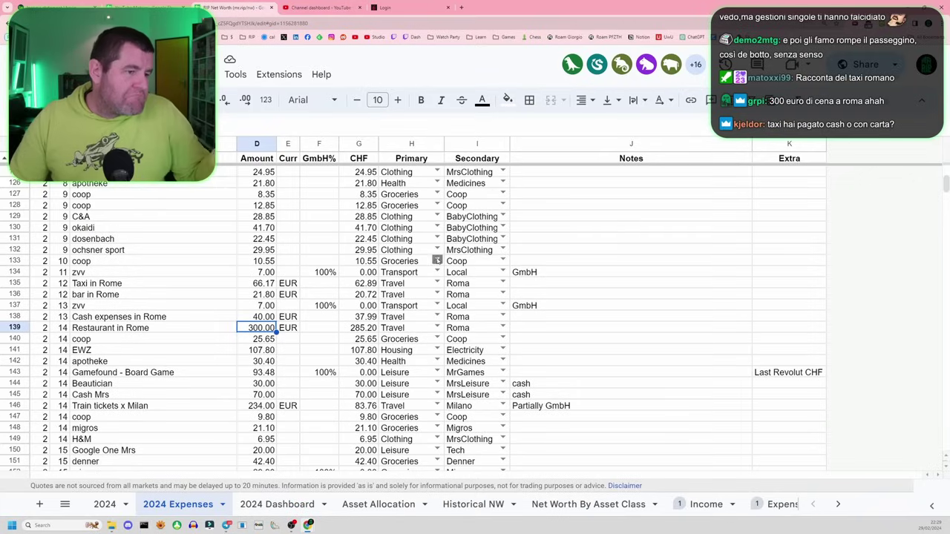
{"action": "scroll", "coordinate": [283, 338], "scroll_direction": "down", "scroll_amount": 3}
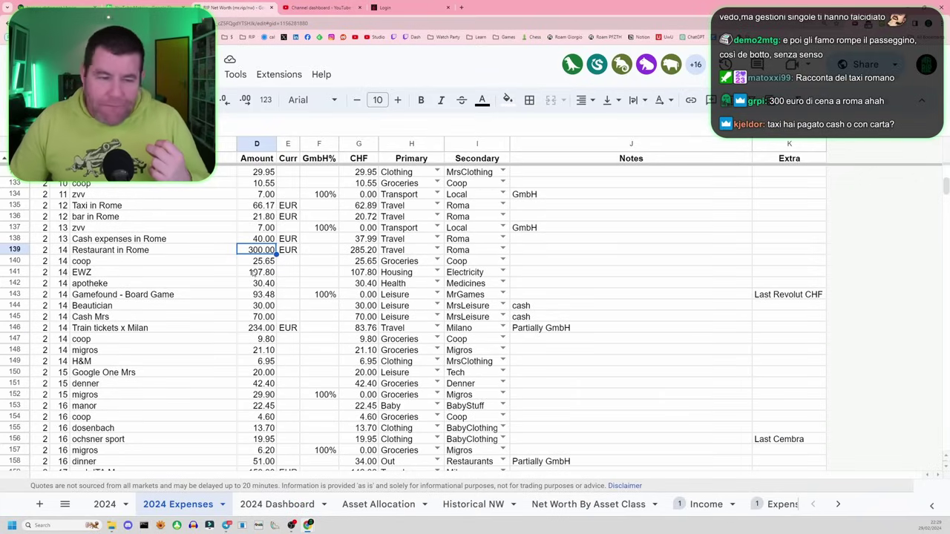
{"action": "left_click", "coordinate": [260, 328]}
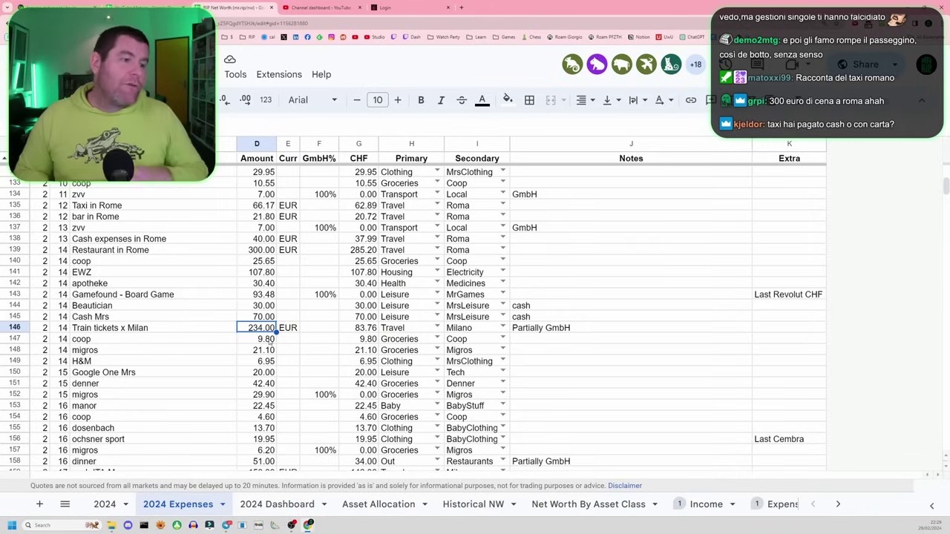
{"action": "key", "text": "Right"}
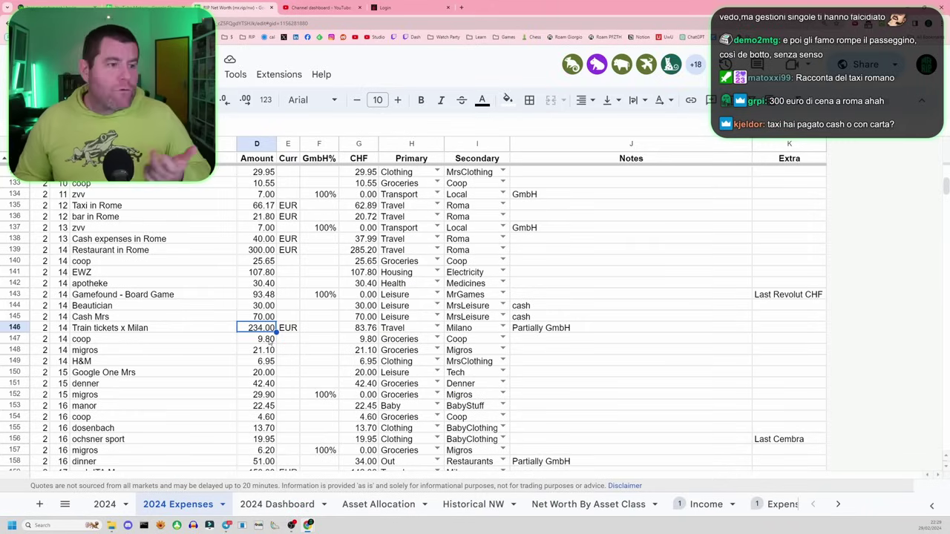
{"action": "key", "text": "Right"}
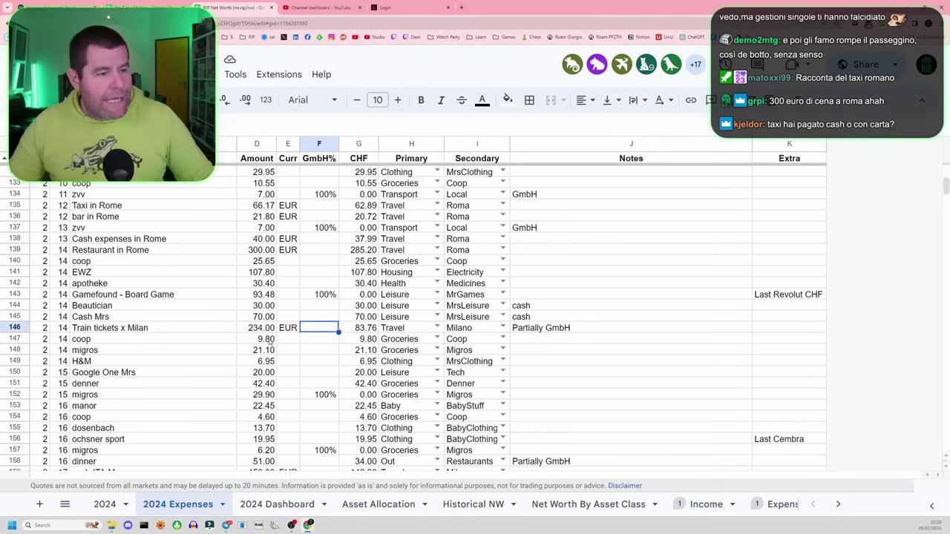
{"action": "key", "text": "Left"}
{"action": "key", "text": "Left"}
Review the amounts of the 15 and 16 February expenses, from Google One to the migros purchase.
{"action": "scroll", "coordinate": [288, 350], "scroll_direction": "down", "scroll_amount": 2}
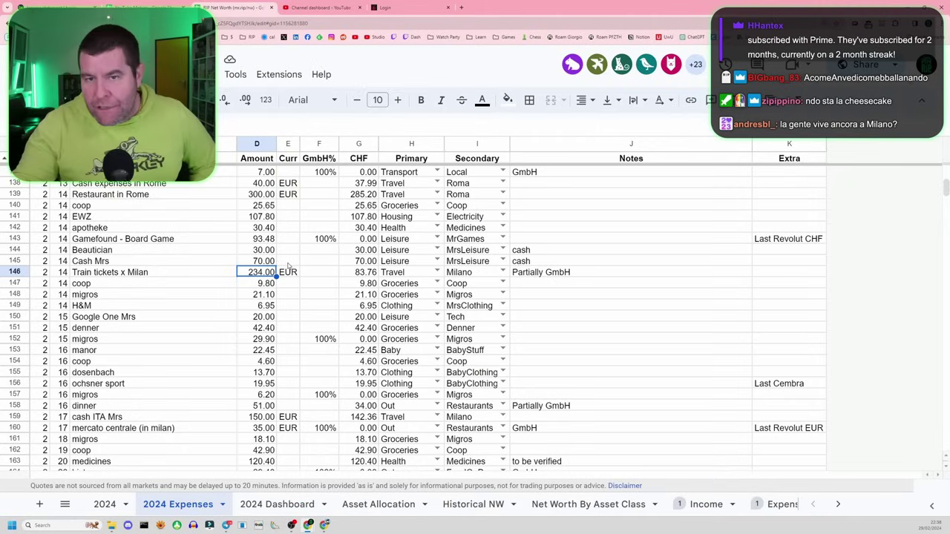
{"action": "scroll", "coordinate": [289, 265], "scroll_direction": "down", "scroll_amount": 1}
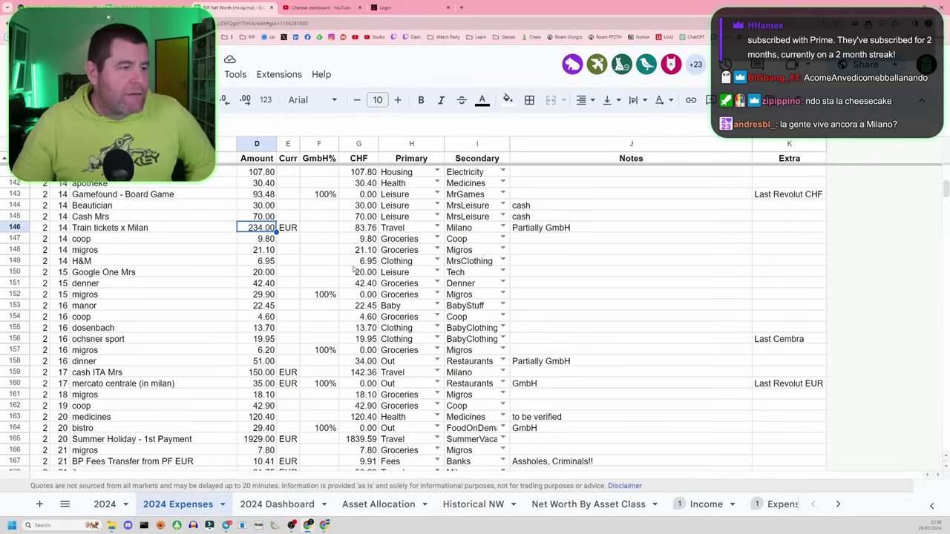
{"action": "left_click_drag", "start_coordinate": [261, 271], "coordinate": [272, 327]}
{"action": "left_click", "coordinate": [266, 350]}
{"action": "scroll", "coordinate": [303, 319], "scroll_direction": "down", "scroll_amount": 1}
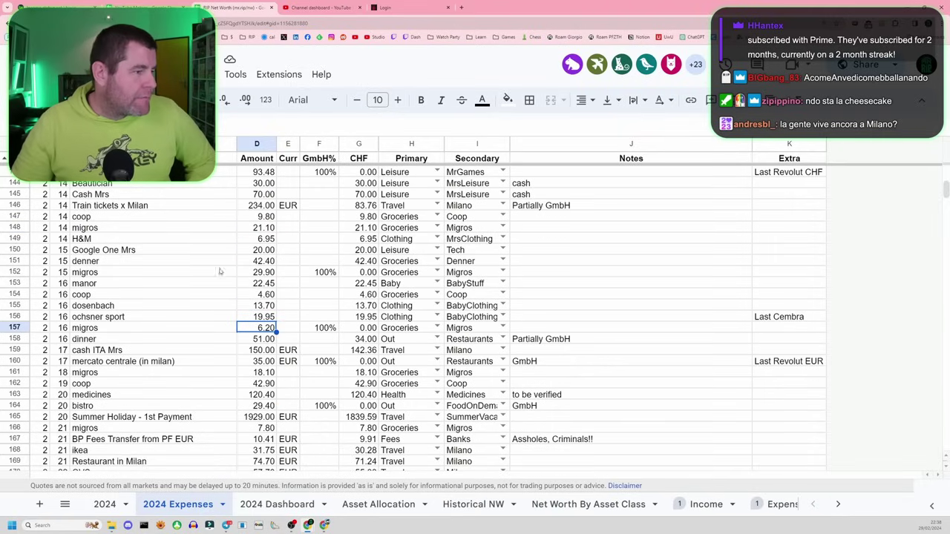
Examine the amounts of the first Summer Holiday payment and the 2024/2025 kindergarten expense for the twins.
{"action": "scroll", "coordinate": [268, 299], "scroll_direction": "down", "scroll_amount": 3}
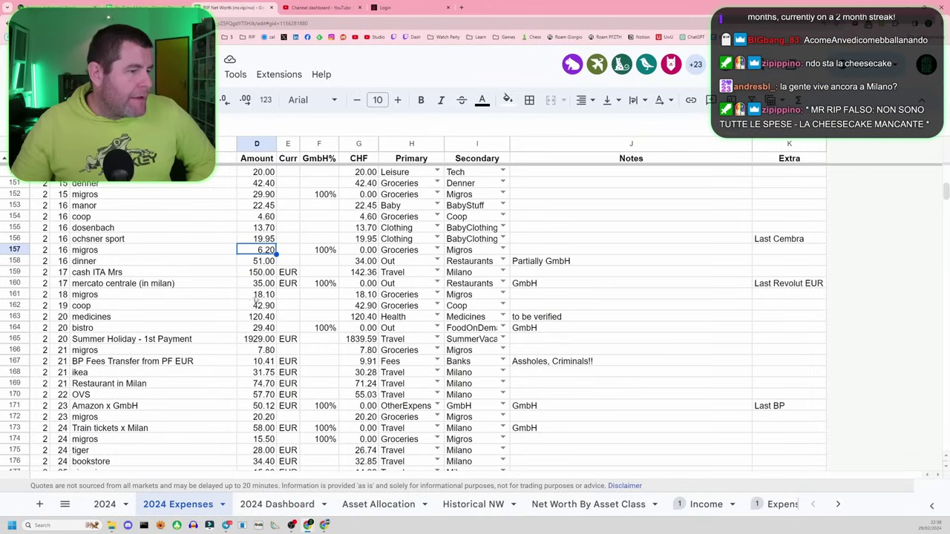
{"action": "left_click", "coordinate": [254, 339]}
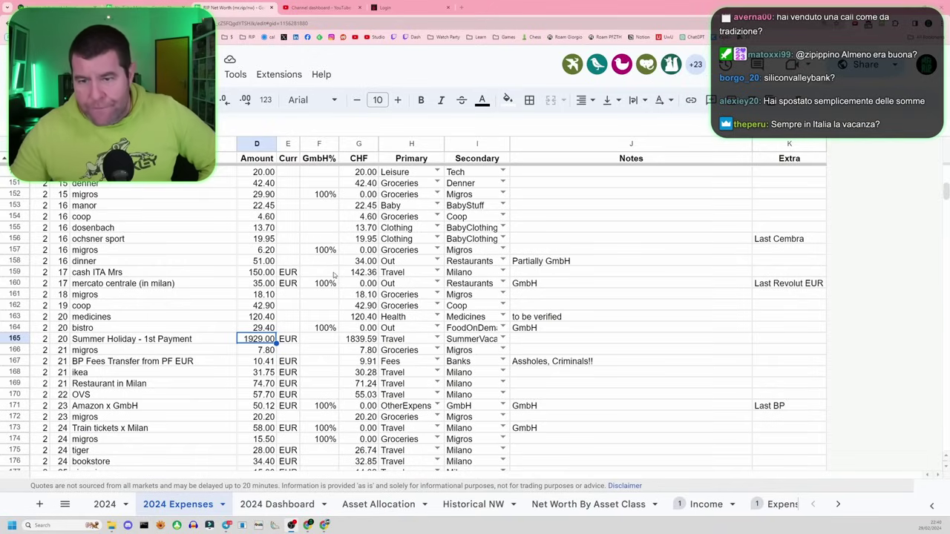
{"action": "scroll", "coordinate": [334, 276], "scroll_direction": "down", "scroll_amount": 4}
{"action": "left_click", "coordinate": [265, 364]}
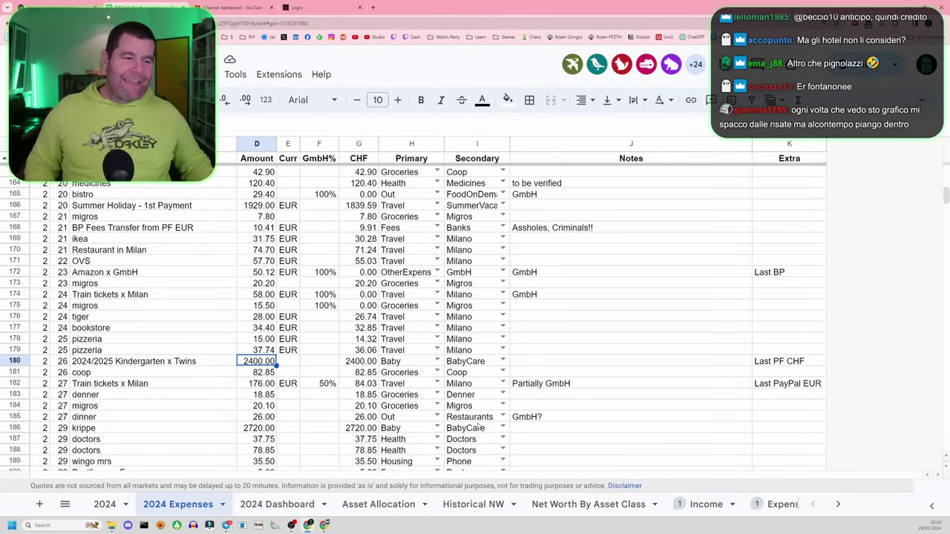
Compare the dates of the kindergarten and krippe expenses and check the sum of their amounts, enlarging the page view.
{"action": "left_click", "coordinate": [66, 362]}
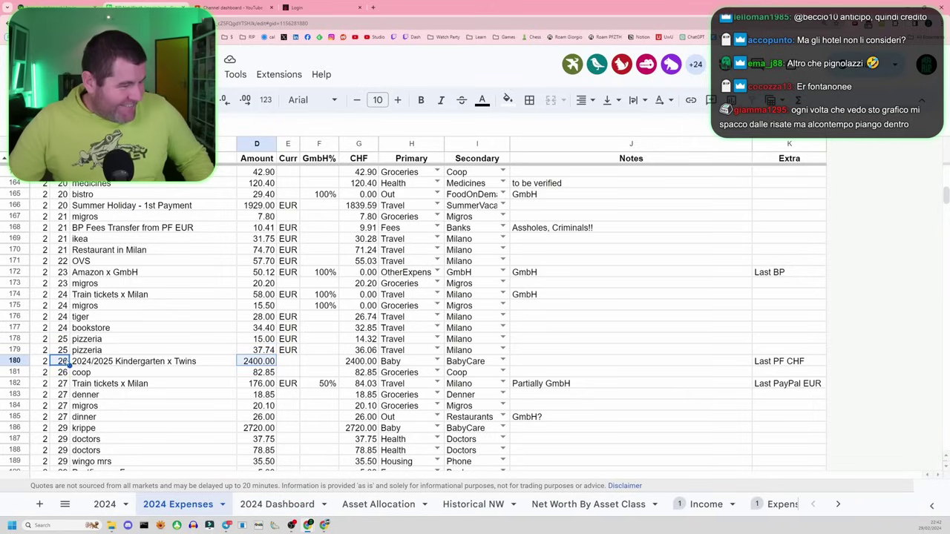
{"action": "left_click", "coordinate": [64, 428]}
{"action": "left_click", "coordinate": [255, 431], "text": "ctrl"}
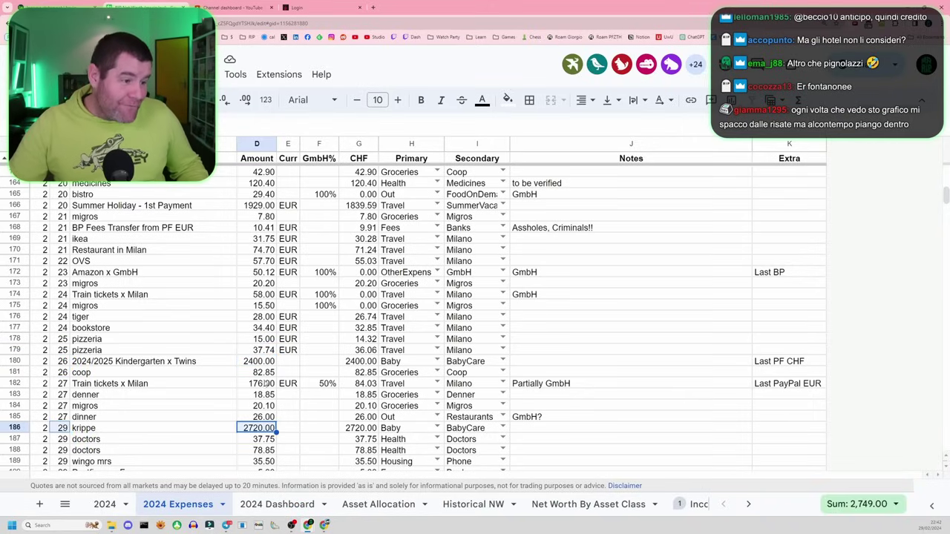
{"action": "left_click", "coordinate": [266, 365]}
{"action": "left_click", "coordinate": [255, 431], "text": "ctrl"}
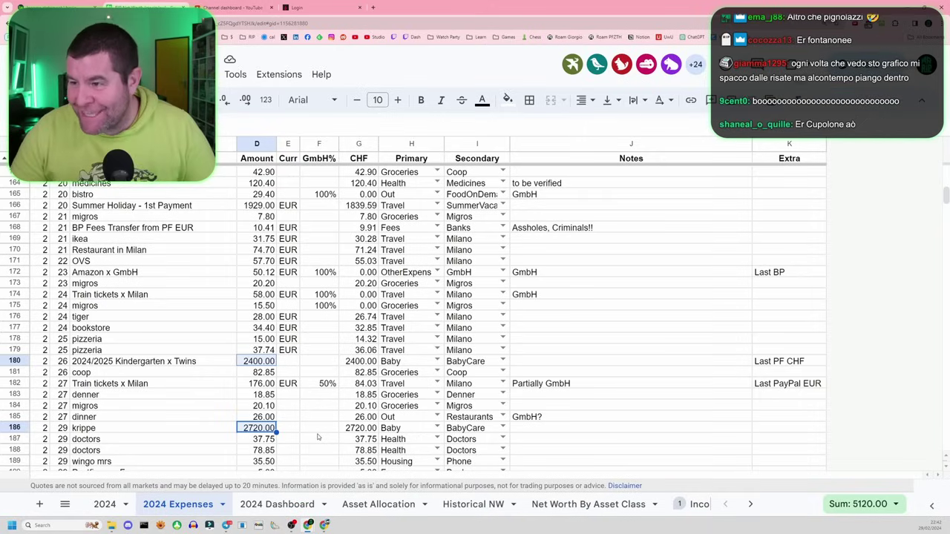
{"action": "left_click", "coordinate": [263, 365]}
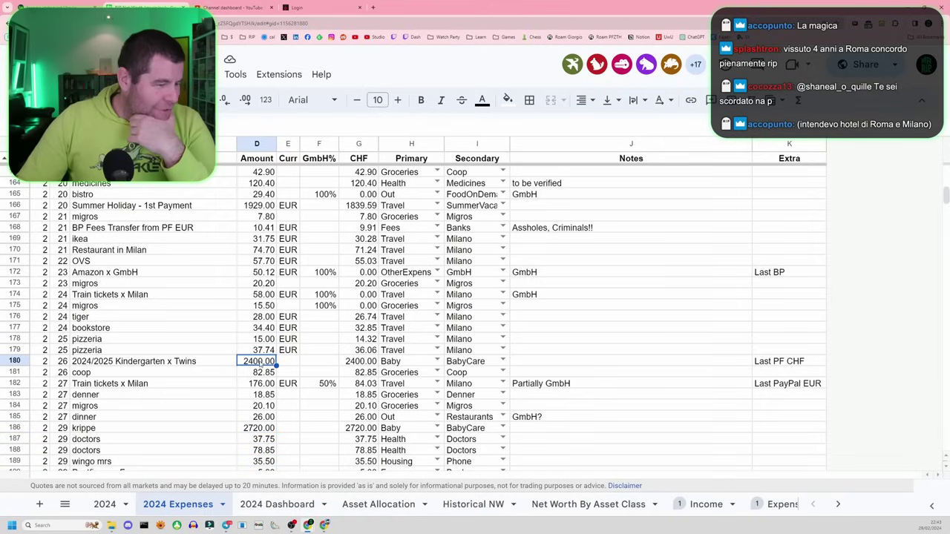
{"action": "left_click", "coordinate": [253, 430]}
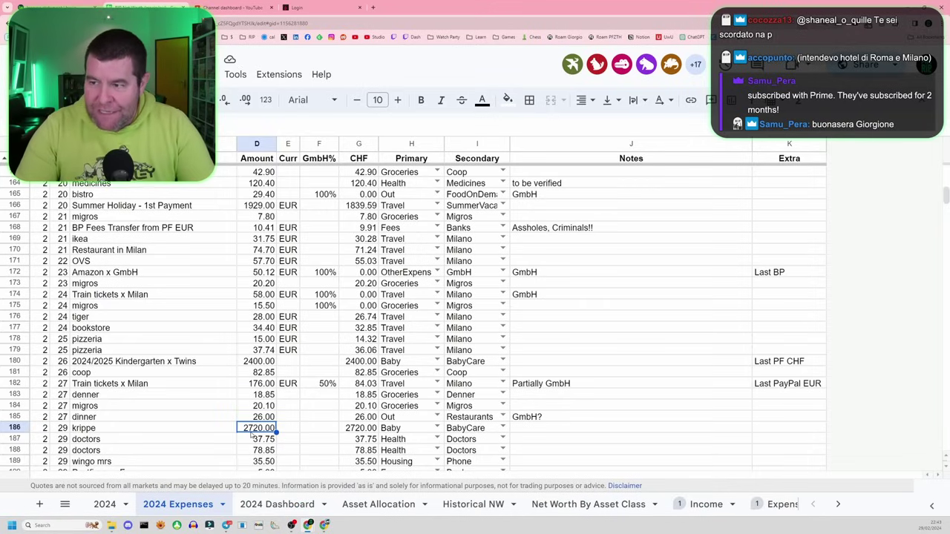
{"action": "key", "text": "ctrl+plus"}
{"action": "scroll", "coordinate": [251, 436], "scroll_direction": "down", "scroll_amount": 3}
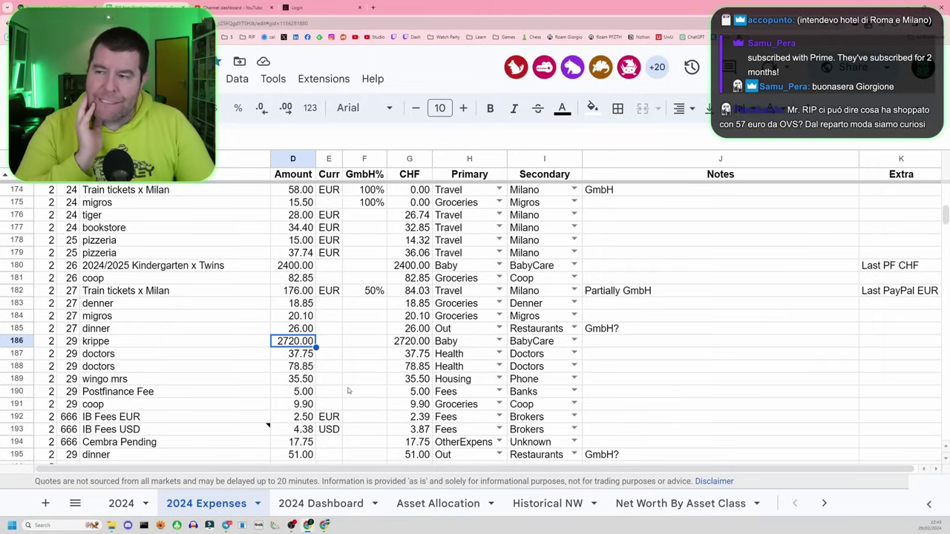
{"action": "left_click", "coordinate": [295, 265], "text": "ctrl"}
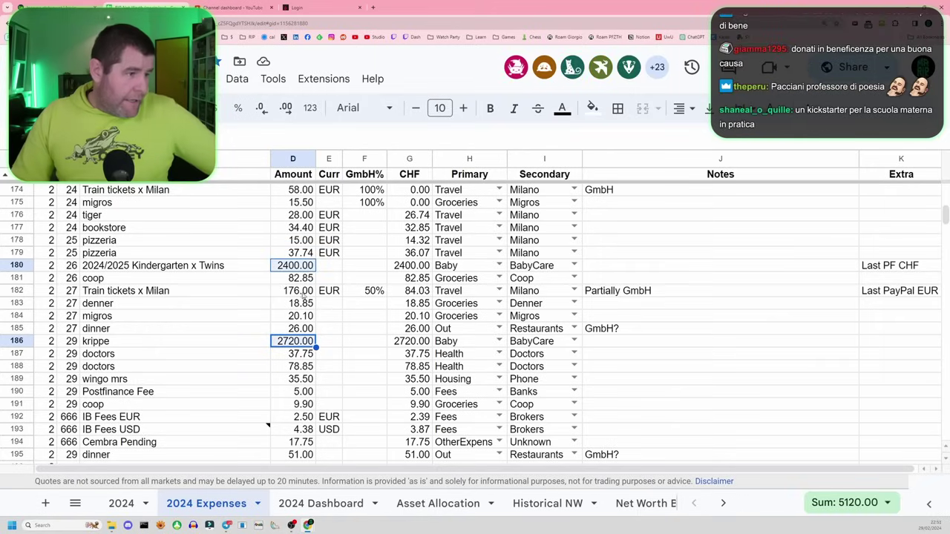
Examine the amount of the 27 February train tickets to Milan and the remaining entries at the end of February.
{"action": "left_click", "coordinate": [300, 291]}
{"action": "scroll", "coordinate": [301, 254], "scroll_direction": "down", "scroll_amount": 1}
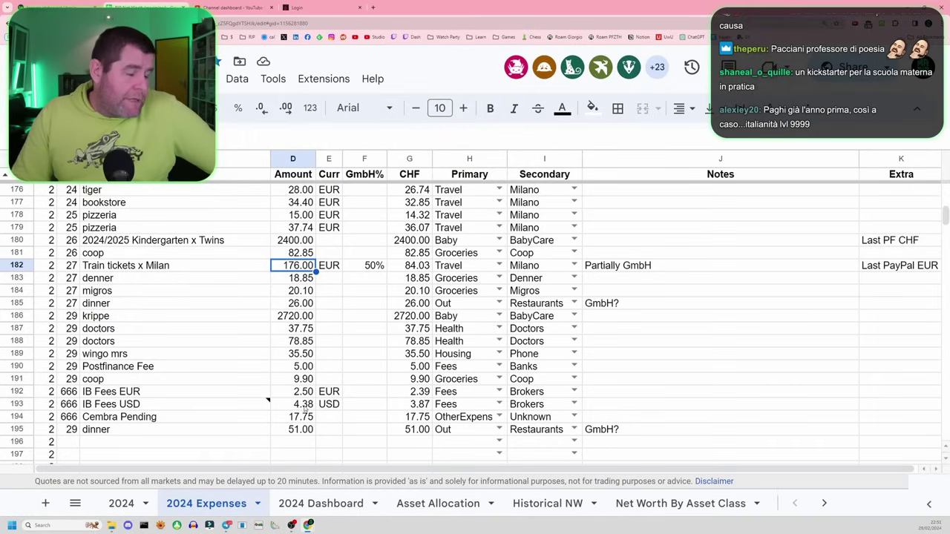
{"action": "scroll", "coordinate": [329, 391], "scroll_direction": "up", "scroll_amount": 3}
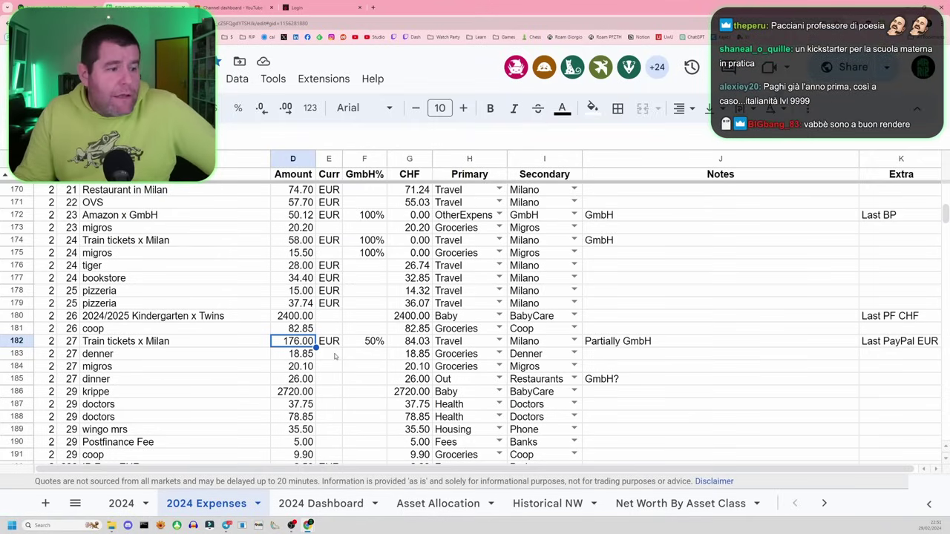
Open the 2024 Dashboard sheet and examine February's expense total, its categories and the Compare Months chart.
{"action": "left_click", "coordinate": [320, 504]}
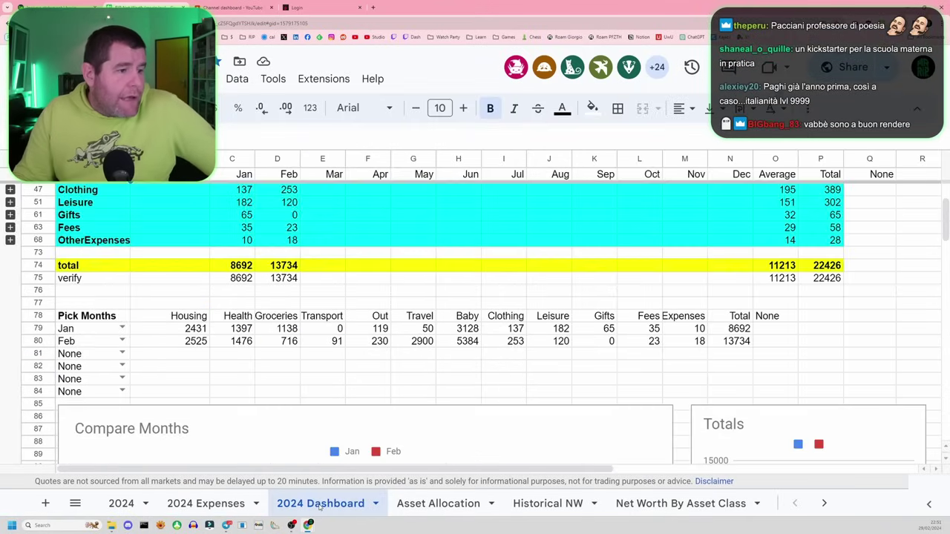
{"action": "left_click", "coordinate": [286, 268]}
{"action": "scroll", "coordinate": [394, 334], "scroll_direction": "up", "scroll_amount": 3}
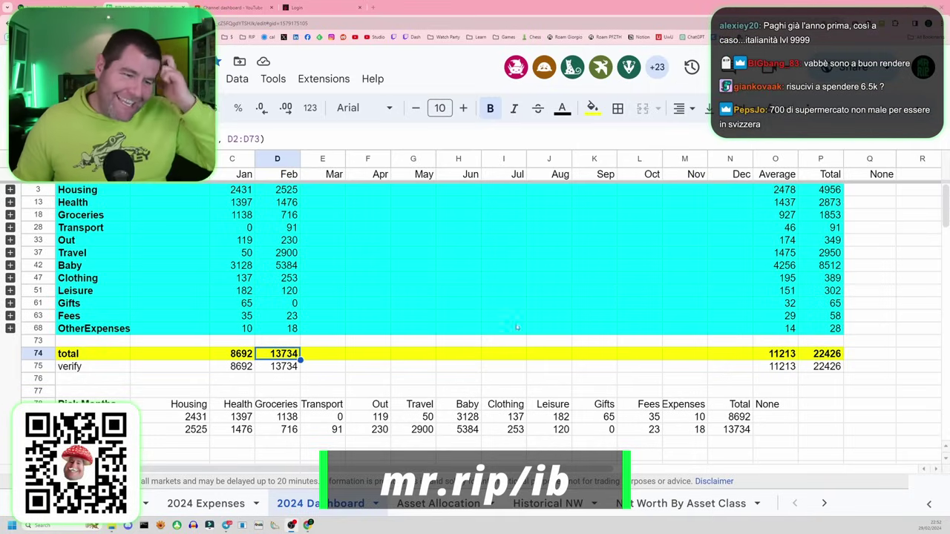
{"action": "left_click", "coordinate": [446, 369]}
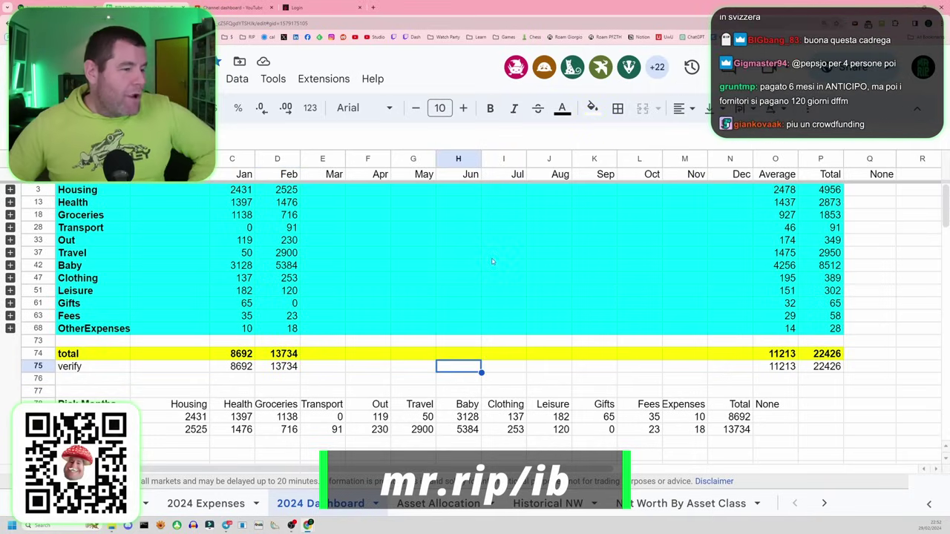
{"action": "scroll", "coordinate": [492, 261], "scroll_direction": "down", "scroll_amount": 5}
{"action": "left_click", "coordinate": [421, 240]}
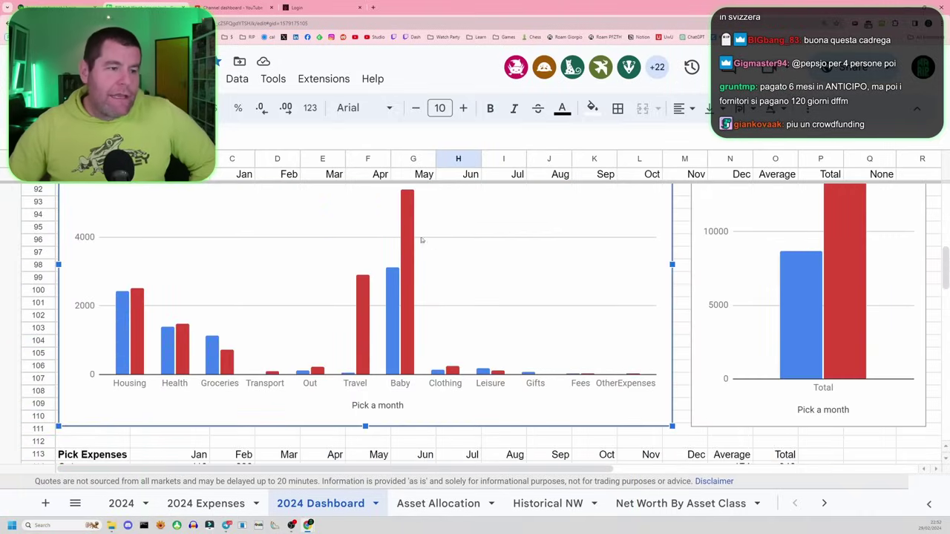
Compare the January and February dashboard charts and check February's spending and saving percentage on the 2024 sheet.
{"action": "scroll", "coordinate": [421, 240], "scroll_direction": "up", "scroll_amount": 2}
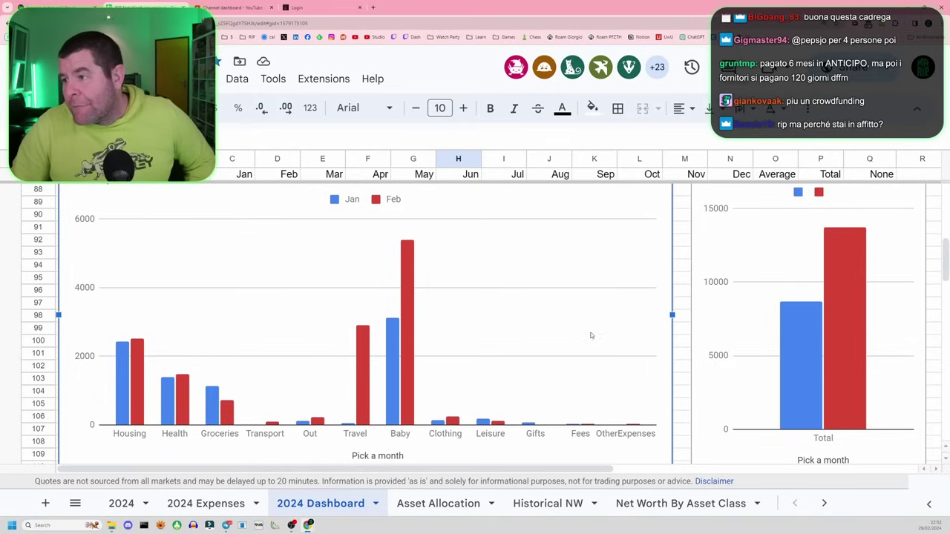
{"action": "left_click", "coordinate": [800, 319]}
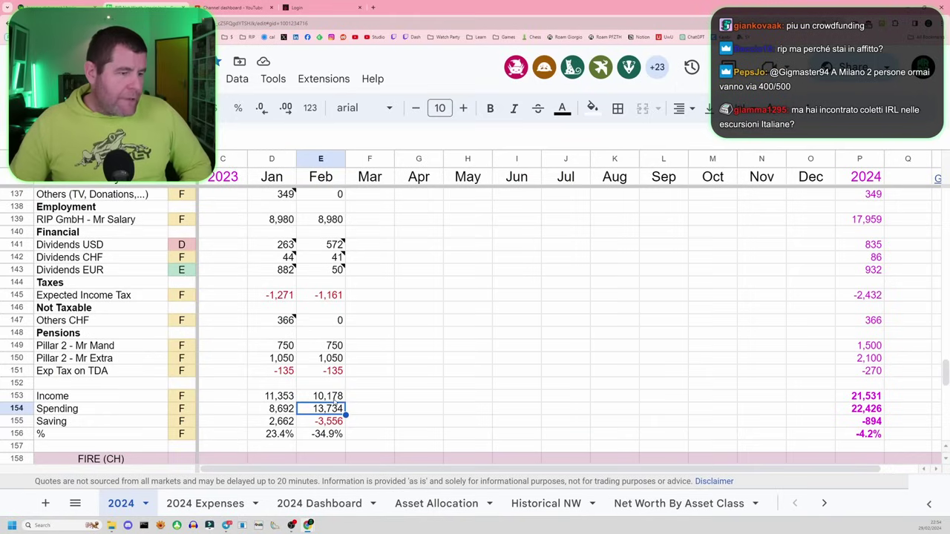
{"action": "left_click", "coordinate": [329, 435]}
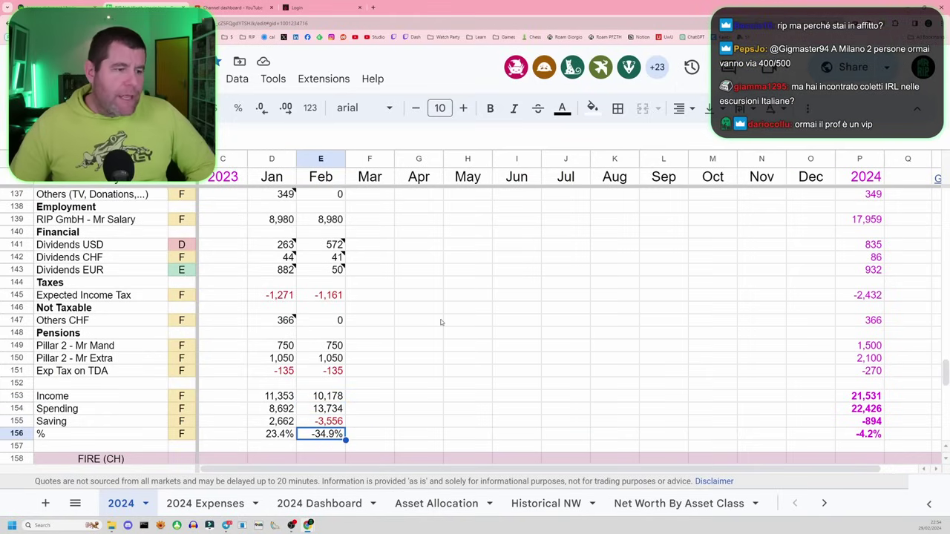
Examine NYSEARCA:VT's February price and last-month change in the Finance section of the 2024 sheet.
{"action": "scroll", "coordinate": [426, 300], "scroll_direction": "up", "scroll_amount": 6}
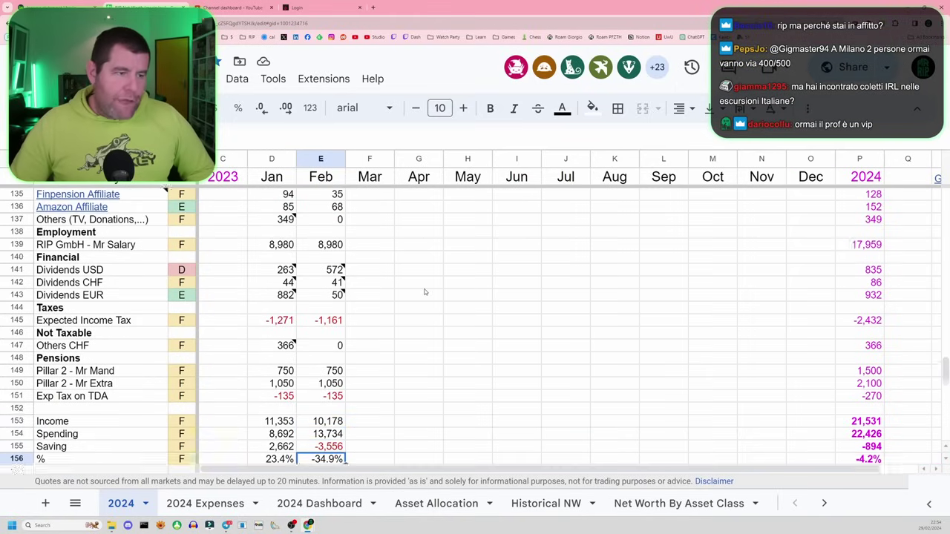
{"action": "scroll", "coordinate": [411, 345], "scroll_direction": "up", "scroll_amount": 5}
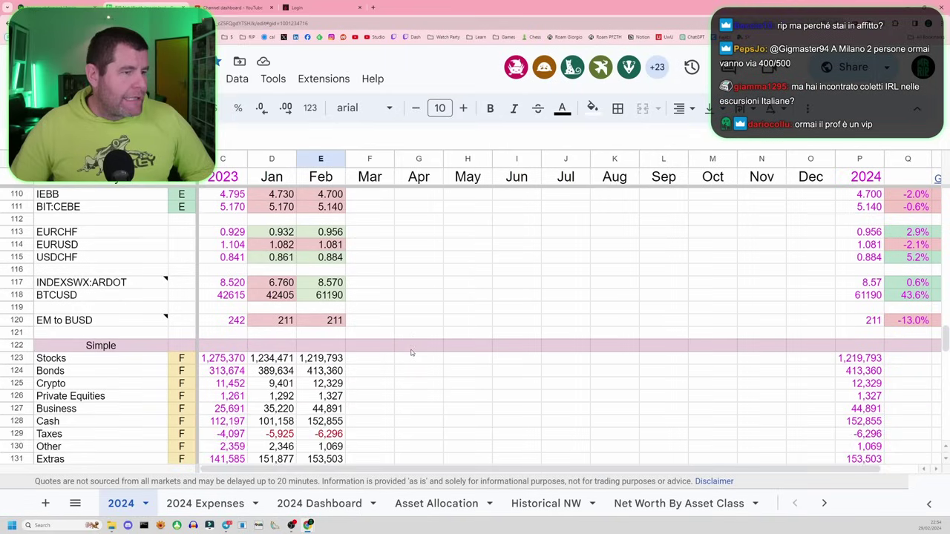
{"action": "scroll", "coordinate": [410, 353], "scroll_direction": "up", "scroll_amount": 3}
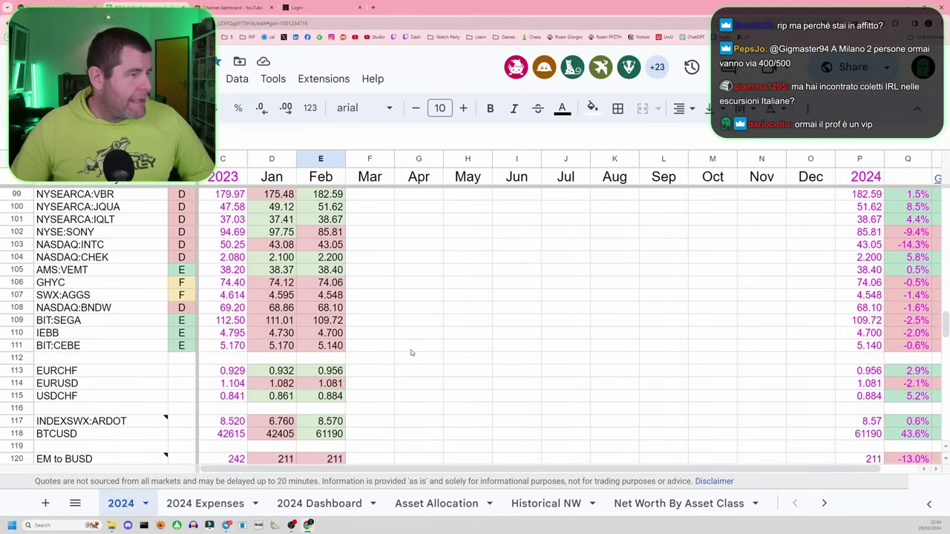
{"action": "scroll", "coordinate": [412, 353], "scroll_direction": "up", "scroll_amount": 1}
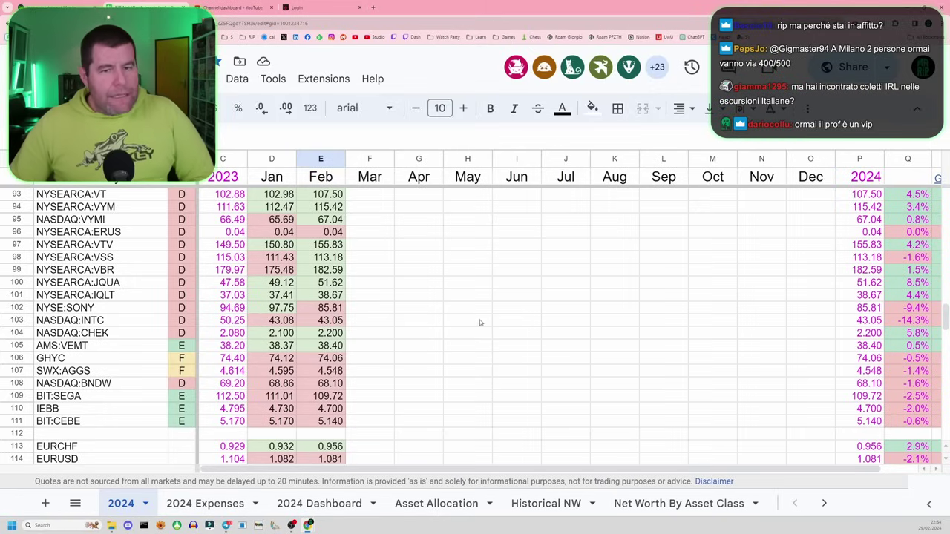
{"action": "left_click", "coordinate": [516, 294]}
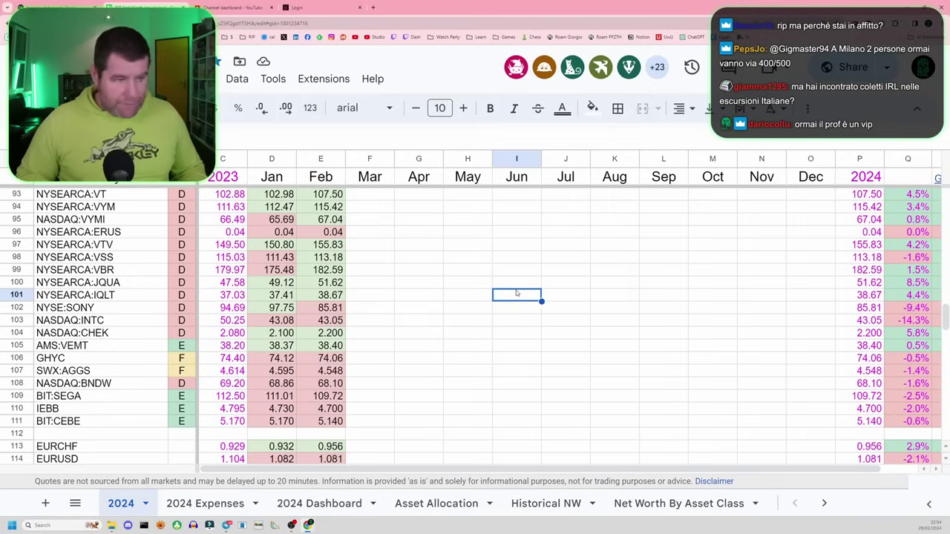
{"action": "key", "text": "ctrl+minus"}
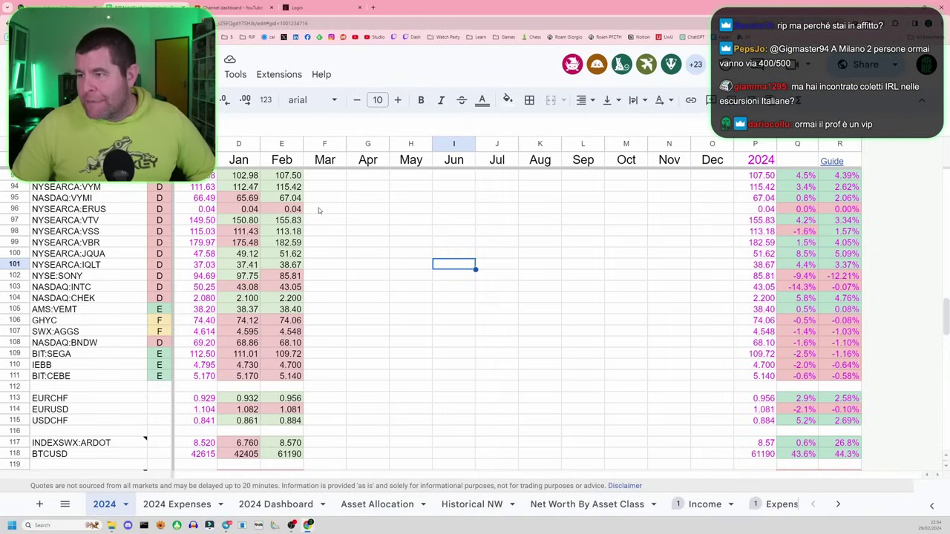
{"action": "left_click", "coordinate": [293, 178]}
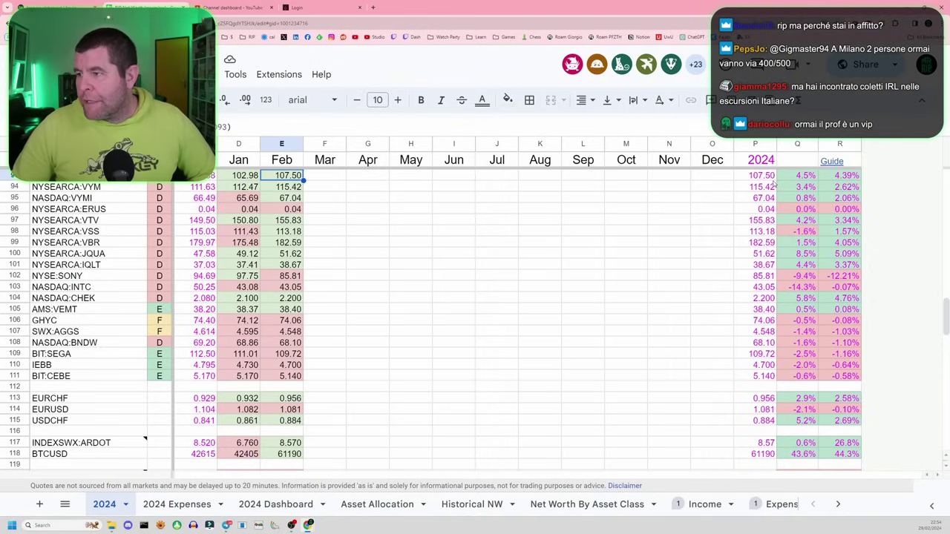
{"action": "left_click", "coordinate": [843, 178]}
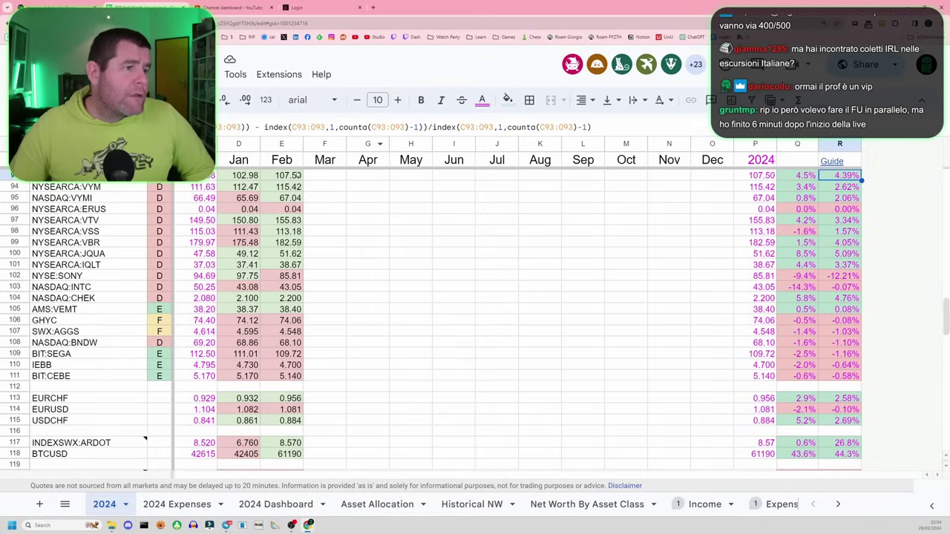
{"action": "left_click", "coordinate": [299, 177]}
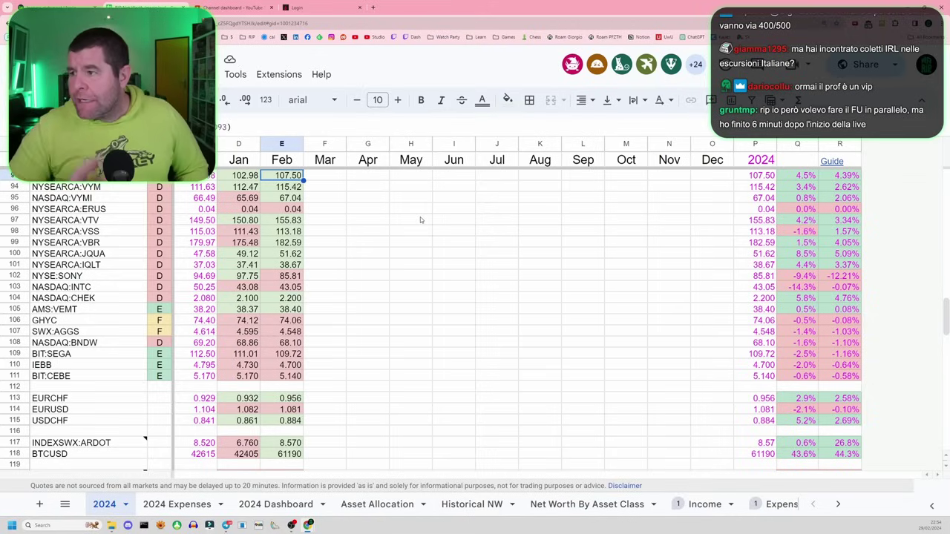
Review the February prices of the holdings below NYSEARCA:VT, down to NASDAQ:INTC.
{"action": "key", "text": "Down"}
{"action": "key", "text": "Down"}
{"action": "key", "text": "Down"}
{"action": "key", "text": "Down"}
{"action": "key", "text": "Down"}
{"action": "key", "text": "Down"}
{"action": "key", "text": "Down"}
{"action": "key", "text": "Down"}
{"action": "key", "text": "Down"}
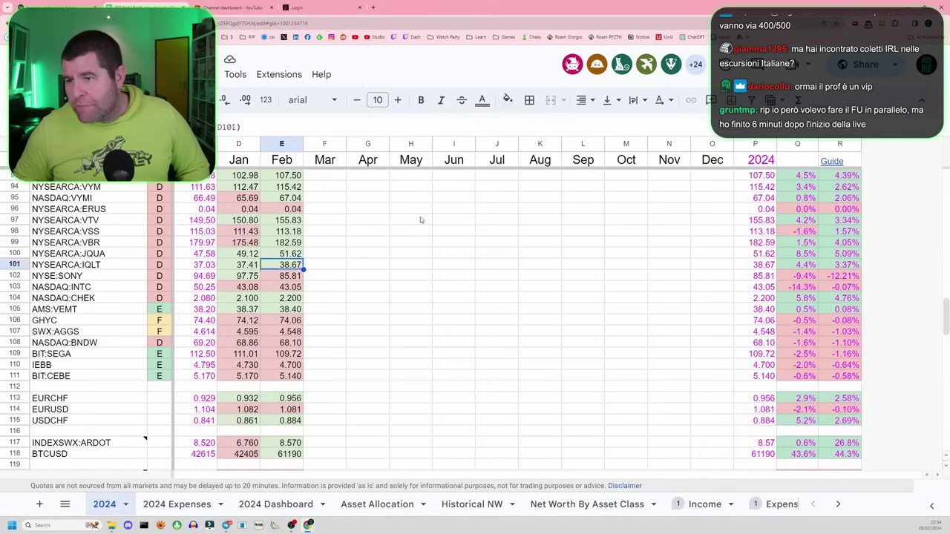
{"action": "key", "text": "Down"}
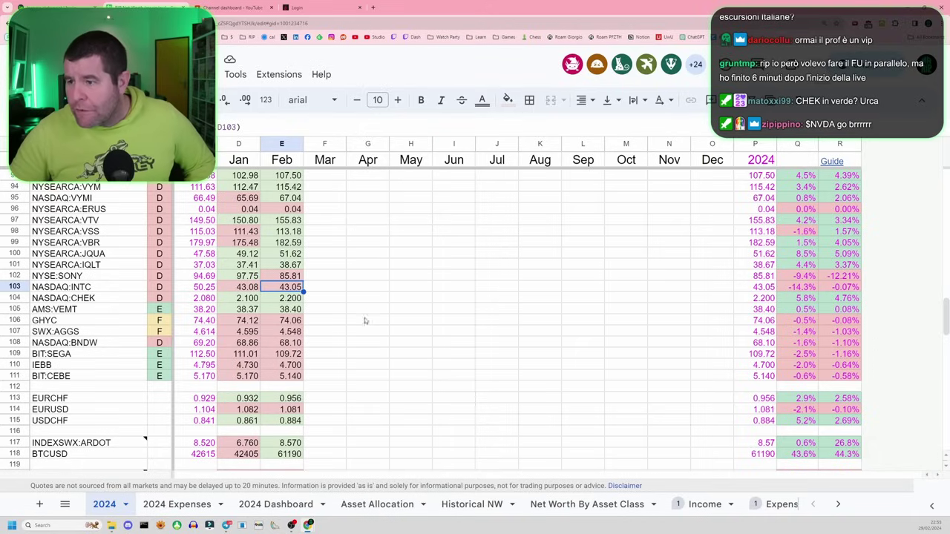
Examine the February exchange rates for EURCHF, EURUSD and USDCHF.
{"action": "left_click", "coordinate": [298, 387]}
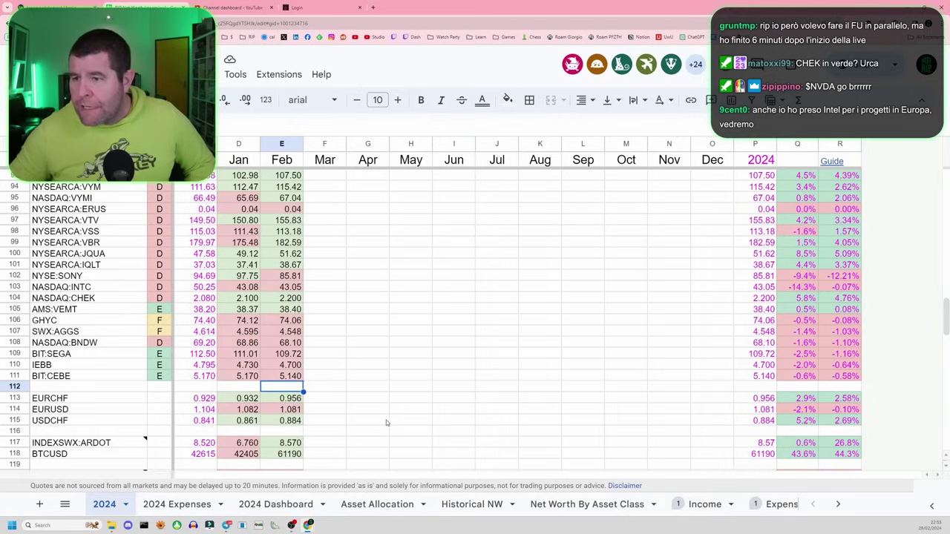
{"action": "key", "text": "Down"}
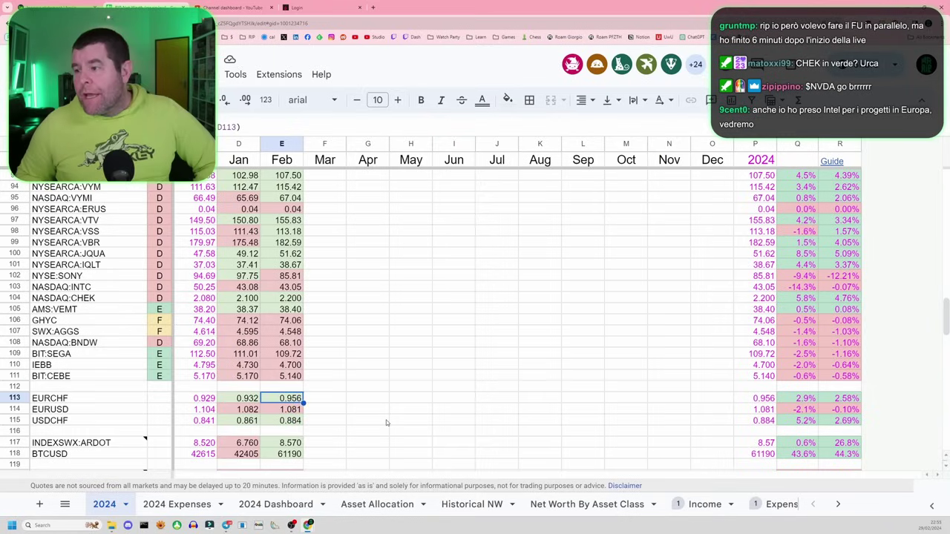
{"action": "key", "text": "Down"}
{"action": "key", "text": "Down"}
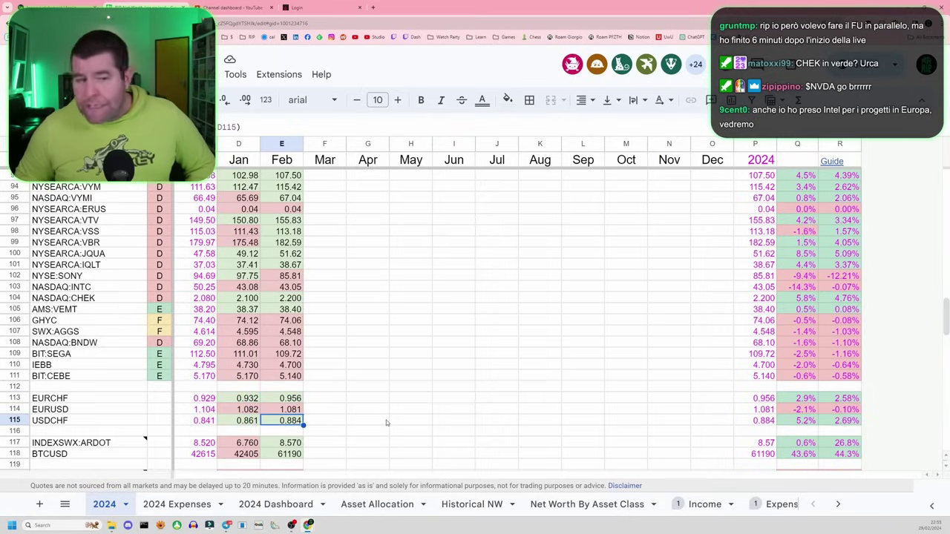
{"action": "key", "text": "Up"}
{"action": "key", "text": "Up"}
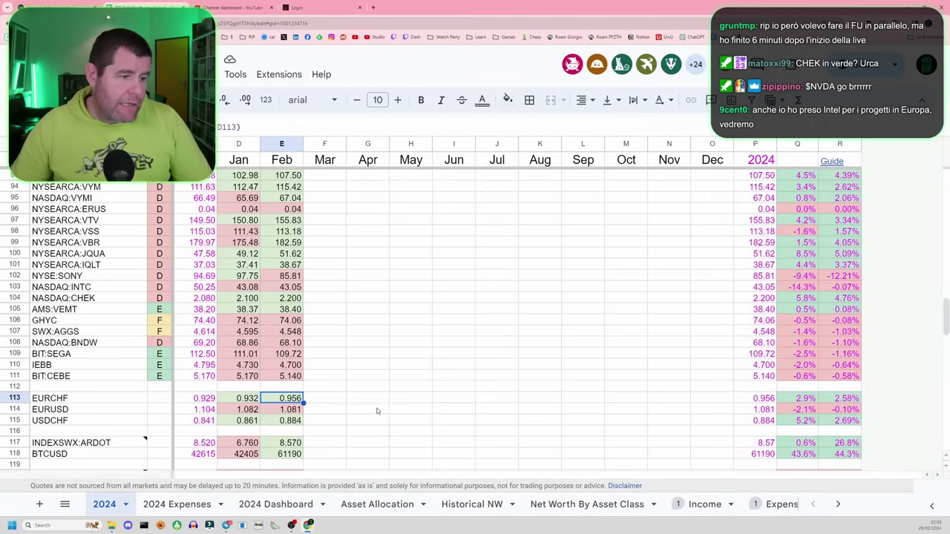
Compare the February values of INDEXSWX:ARDOT and BTCUSD.
{"action": "left_click", "coordinate": [298, 443]}
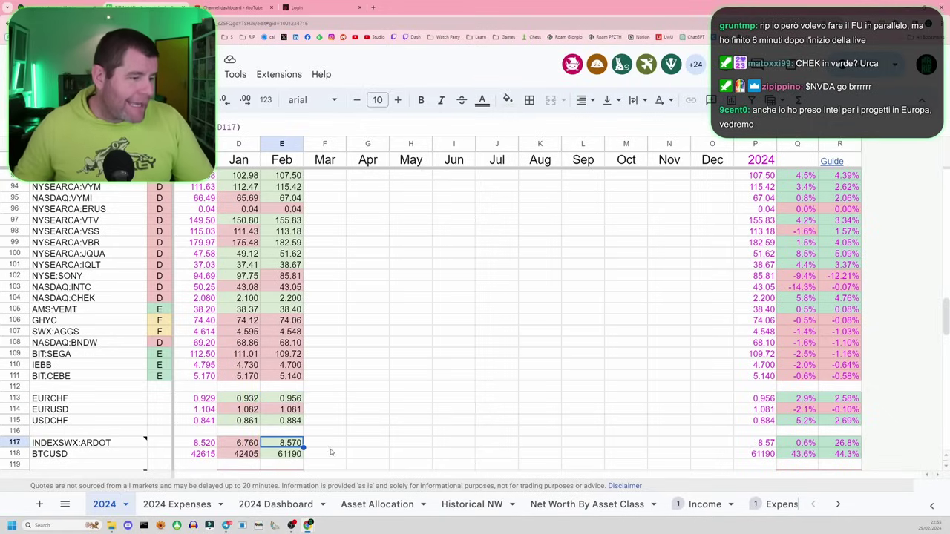
{"action": "key", "text": "Down"}
{"action": "key", "text": "Up"}
{"action": "key", "text": "Down"}
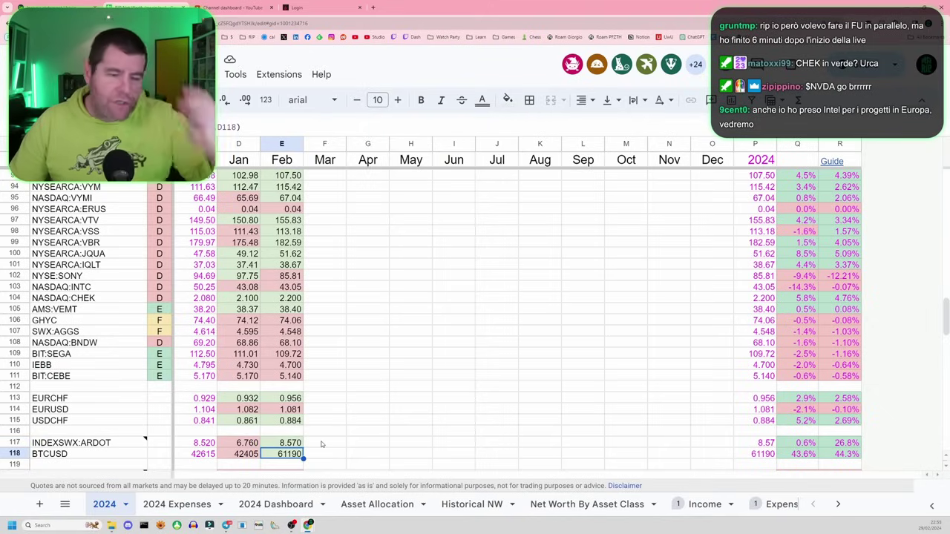
Go back up the February prices from BTCUSD to NASDAQ:CHEK and examine its value.
{"action": "scroll", "coordinate": [343, 344], "scroll_direction": "down", "scroll_amount": 1}
{"action": "key", "text": "Up"}
{"action": "key", "text": "Up"}
{"action": "key", "text": "Up"}
{"action": "key", "text": "Up"}
{"action": "key", "text": "Up"}
{"action": "key", "text": "Up"}
{"action": "key", "text": "Up"}
{"action": "key", "text": "Up"}
{"action": "key", "text": "Up"}
{"action": "key", "text": "Up"}
{"action": "key", "text": "Up"}
{"action": "key", "text": "Up"}
{"action": "key", "text": "Up"}
{"action": "key", "text": "Up"}
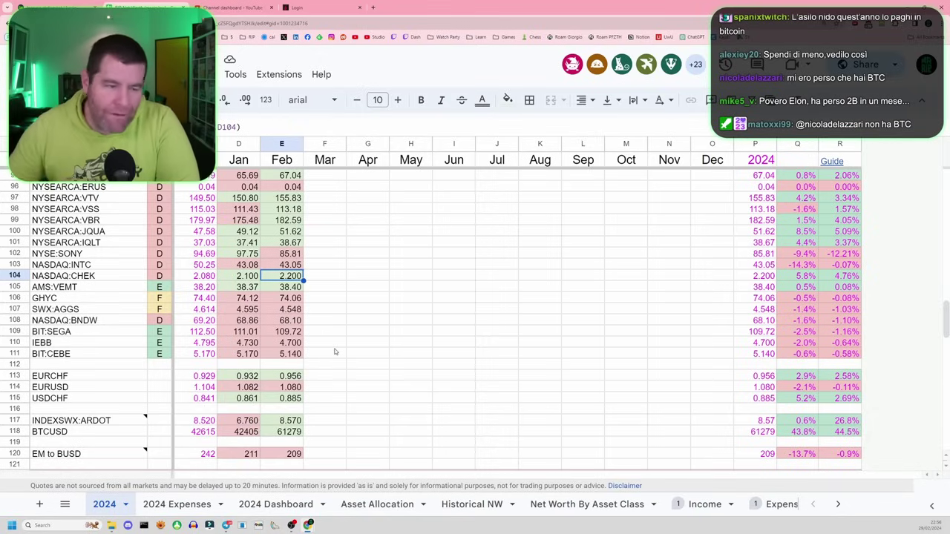
{"action": "scroll", "coordinate": [366, 316], "scroll_direction": "up", "scroll_amount": 1}
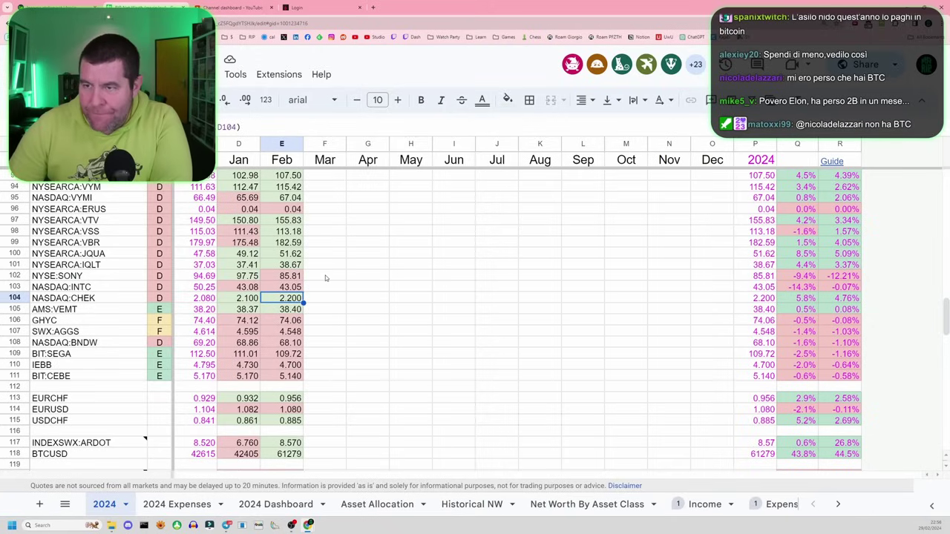
Look over February's Cash Flow and Simple asset sections and return to the Finance price list.
{"action": "scroll", "coordinate": [319, 306], "scroll_direction": "down", "scroll_amount": 8}
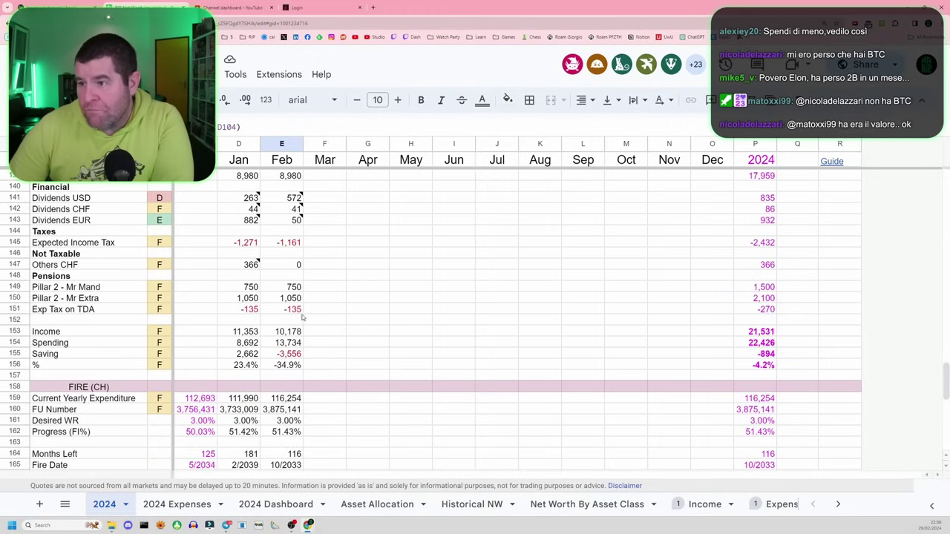
{"action": "scroll", "coordinate": [297, 350], "scroll_direction": "up", "scroll_amount": 4}
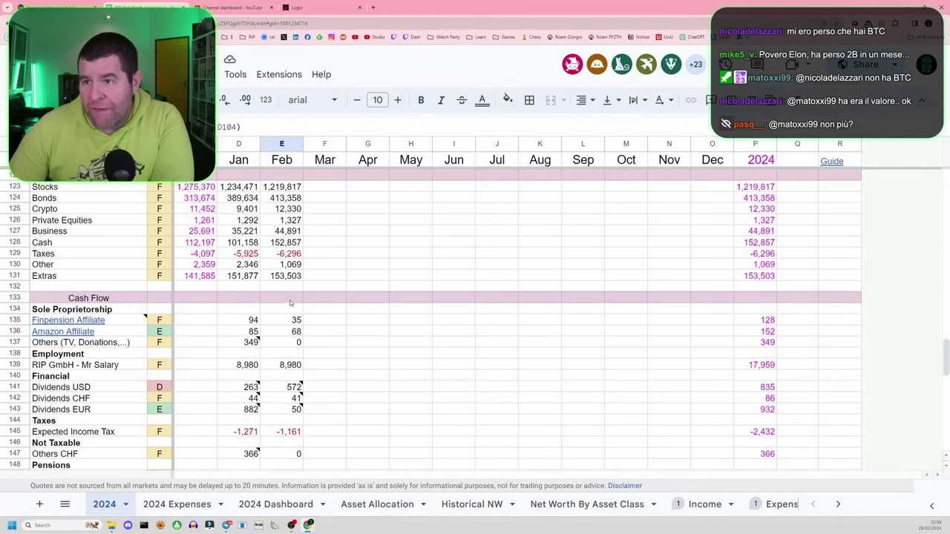
{"action": "scroll", "coordinate": [297, 305], "scroll_direction": "up", "scroll_amount": 4}
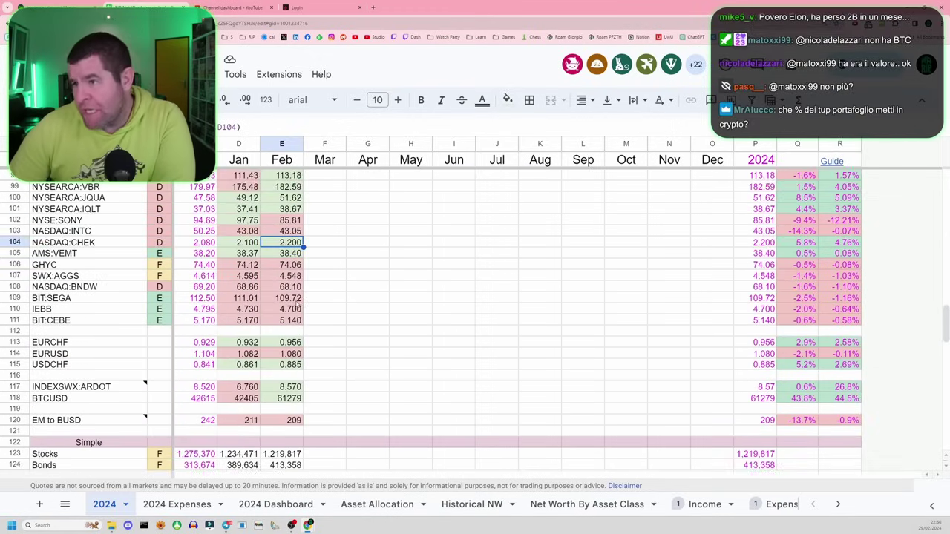
{"action": "scroll", "coordinate": [295, 301], "scroll_direction": "up", "scroll_amount": 1}
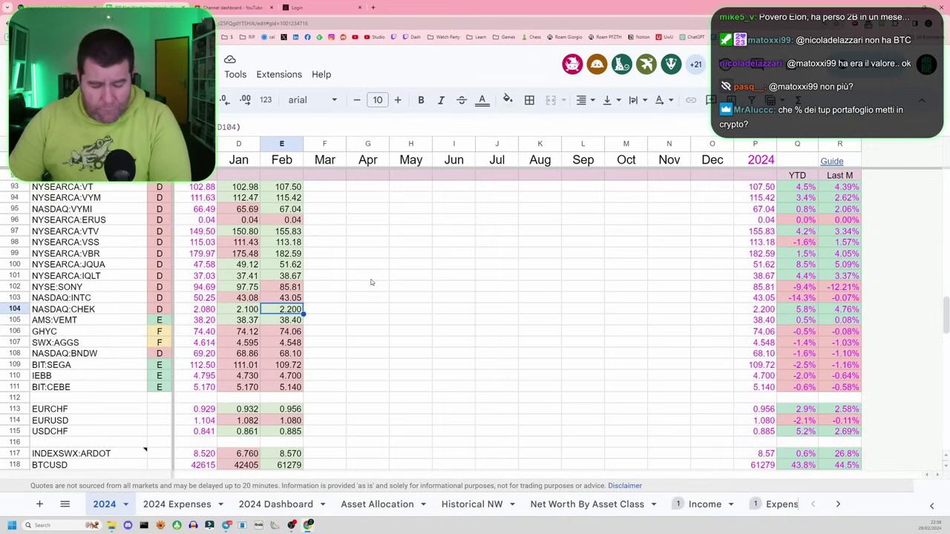
Examine February's net worth in CHF and its change from January in the net worth summary rows.
{"action": "key", "text": "ctrl+plus"}
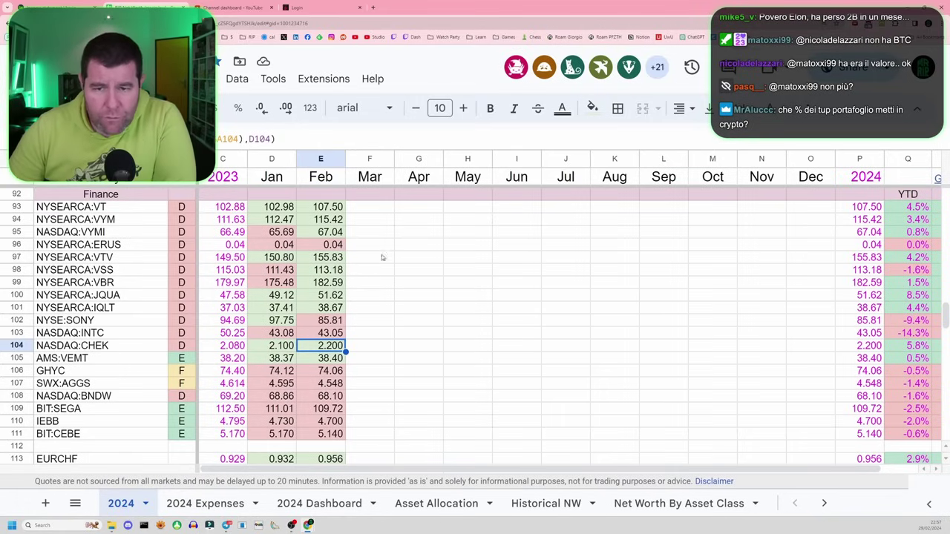
{"action": "scroll", "coordinate": [385, 253], "scroll_direction": "up", "scroll_amount": 3}
{"action": "scroll", "coordinate": [386, 248], "scroll_direction": "up", "scroll_amount": 1}
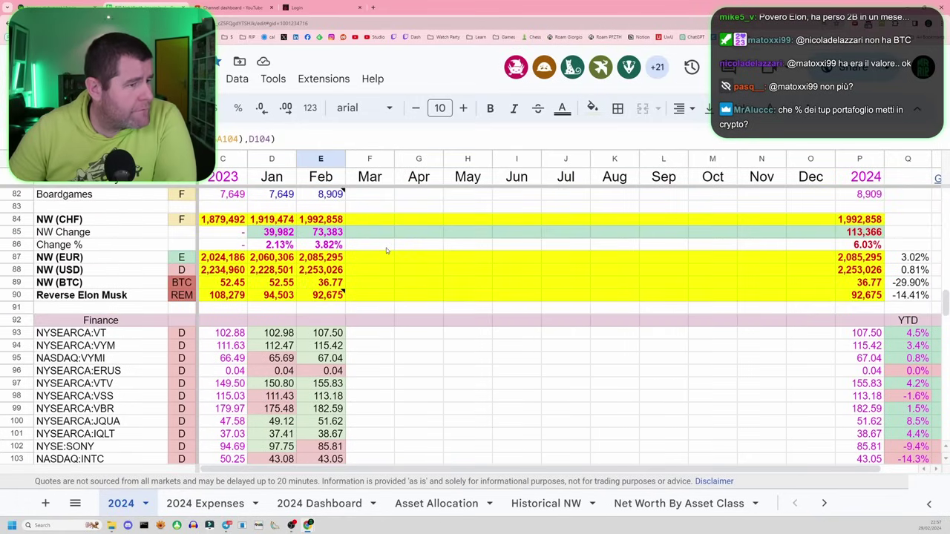
{"action": "left_click", "coordinate": [337, 215]}
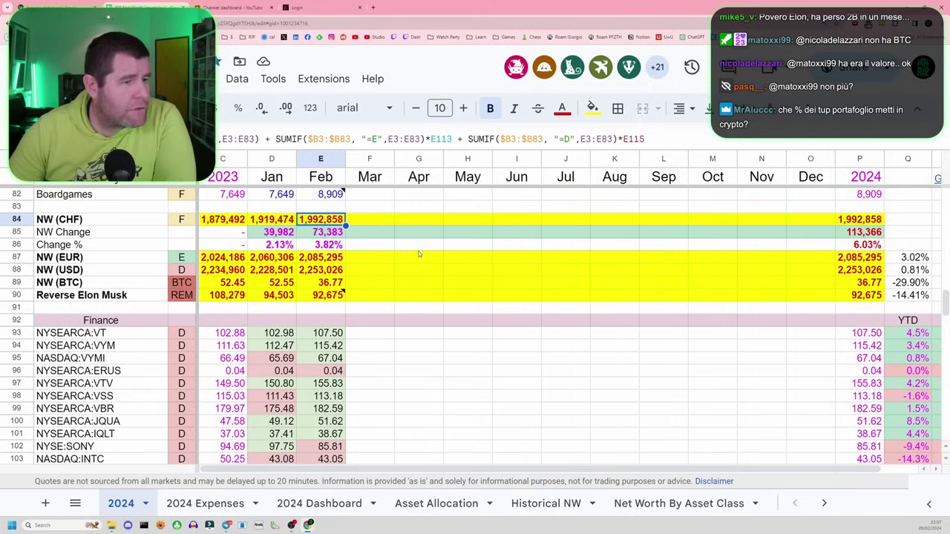
{"action": "key", "text": "Down"}
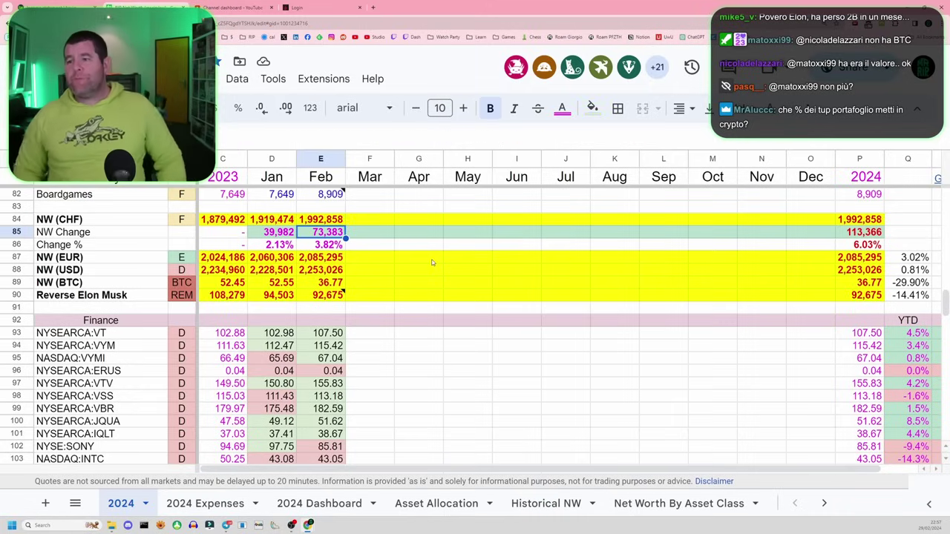
{"action": "key", "text": "ctrl+plus"}
{"action": "key", "text": "ctrl+plus"}
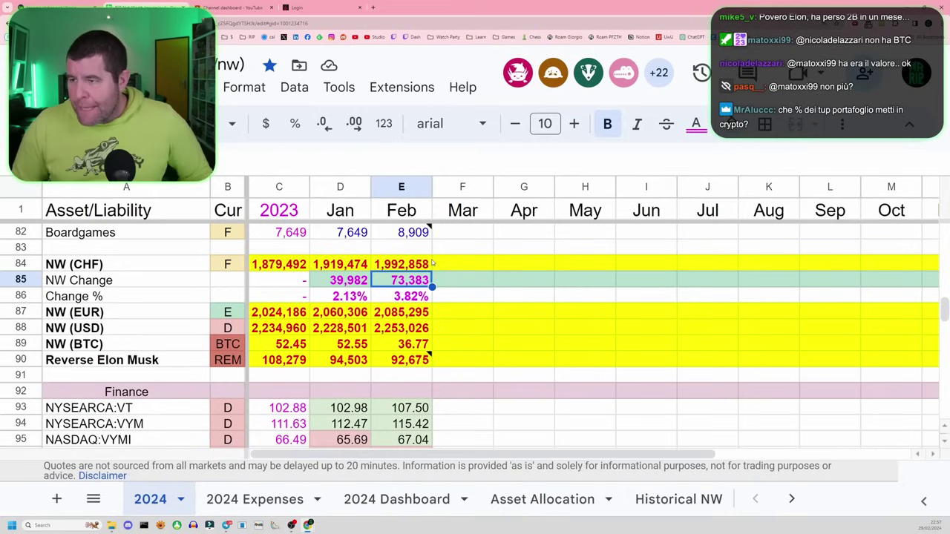
{"action": "left_click", "coordinate": [429, 265]}
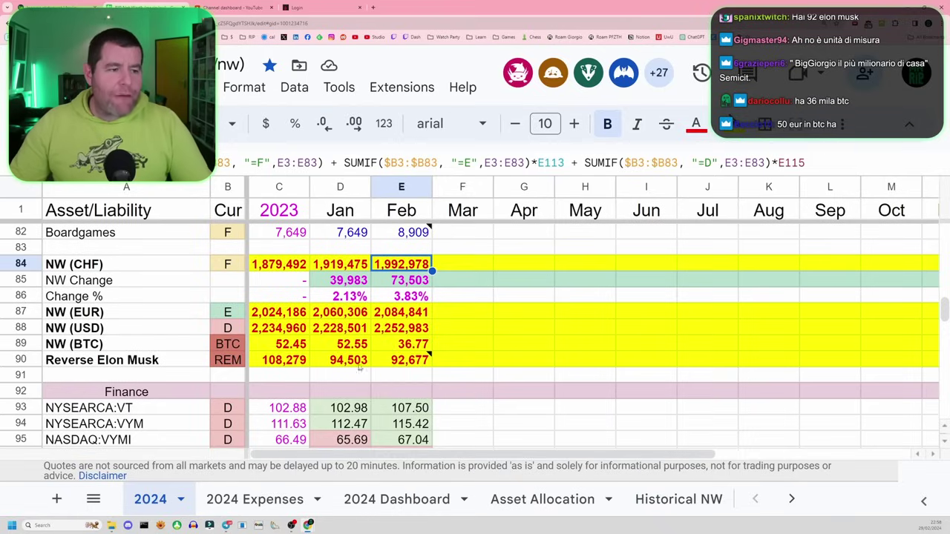
Delete the "Update me" note from February's Reverse Elon Musk value.
{"action": "left_click", "coordinate": [22, 360]}
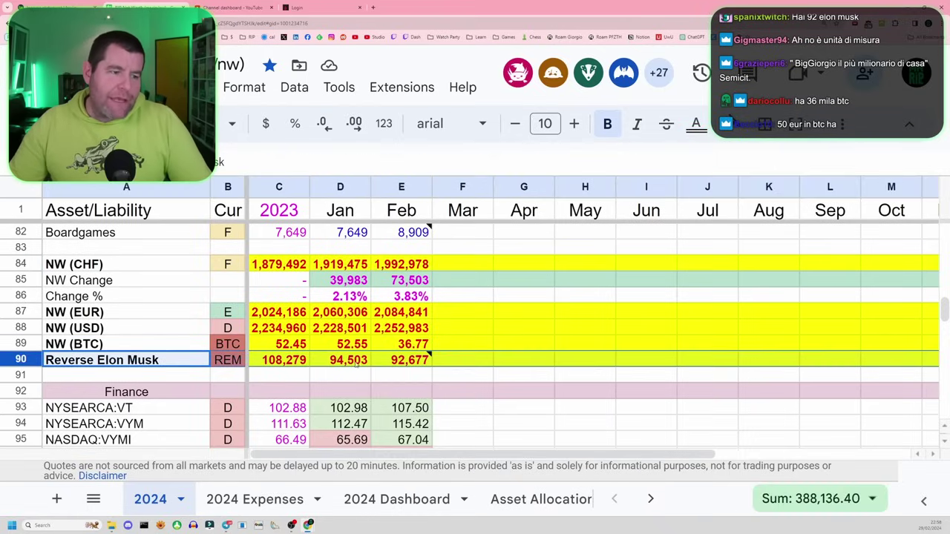
{"action": "left_click", "coordinate": [387, 360]}
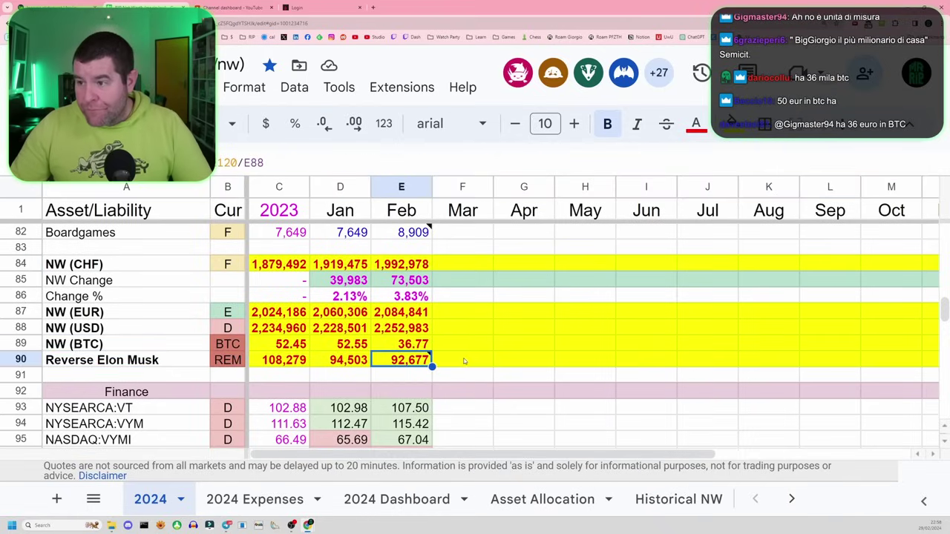
{"action": "mouse_move", "coordinate": [424, 361]}
{"action": "left_click", "coordinate": [512, 331]}
{"action": "key", "text": "ctrl+a"}
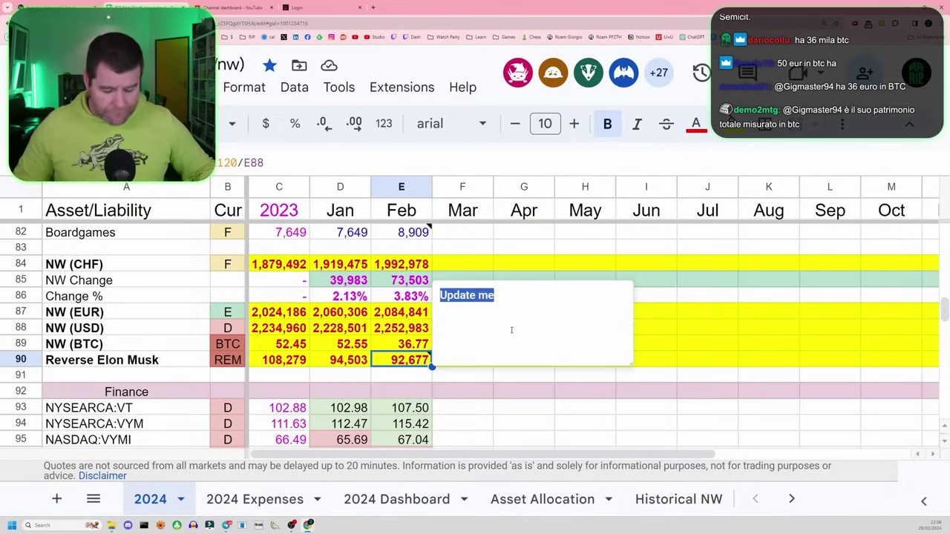
{"action": "key", "text": "BackSpace"}
{"action": "left_click", "coordinate": [511, 398]}
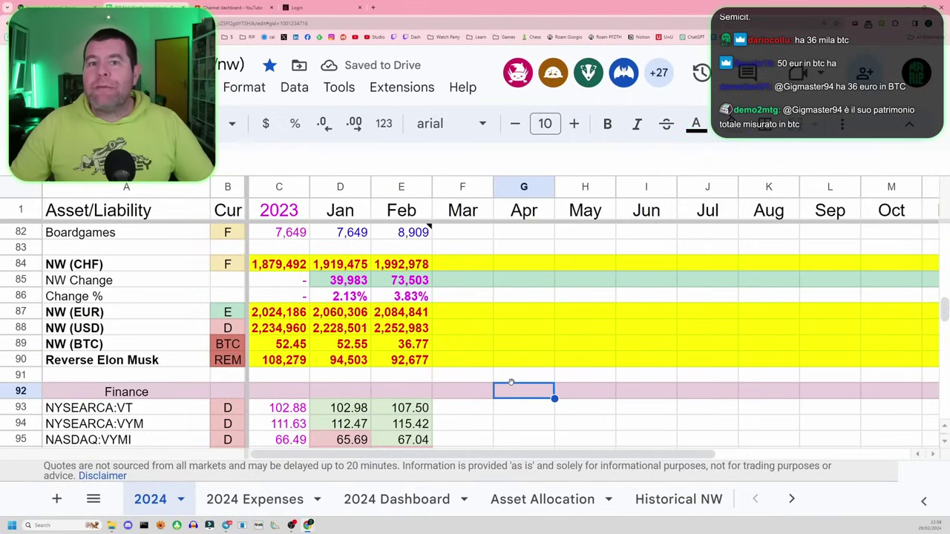
{"action": "left_click", "coordinate": [419, 367]}
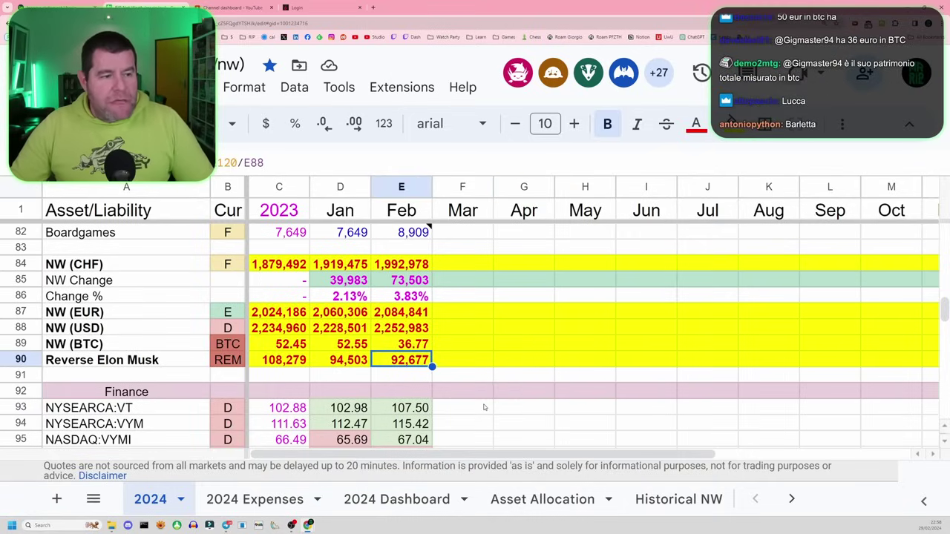
Search the web in a new tab for "città italiane con 92000 abitanti" and open Wikipedia's "Comuni d'Italia per popolazione" article.
{"action": "key", "text": "ctrl+t"}
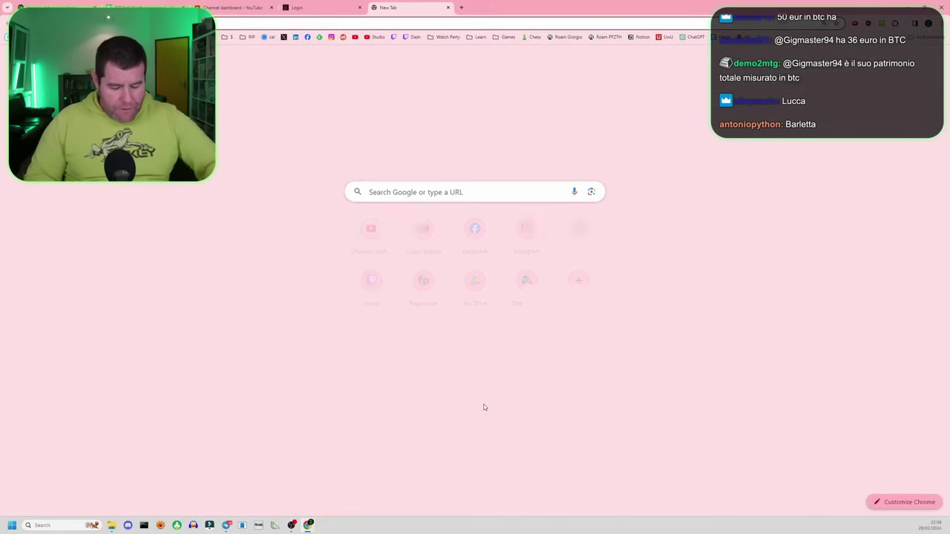
{"action": "type", "text": "it"}
{"action": "key", "text": "BackSpace"}
{"action": "key", "text": "BackSpace"}
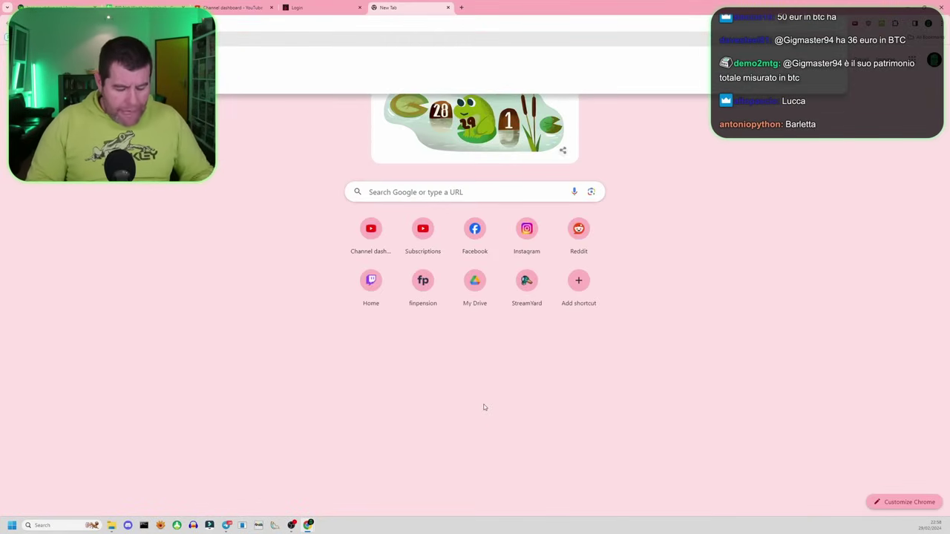
{"action": "key", "text": "Return"}
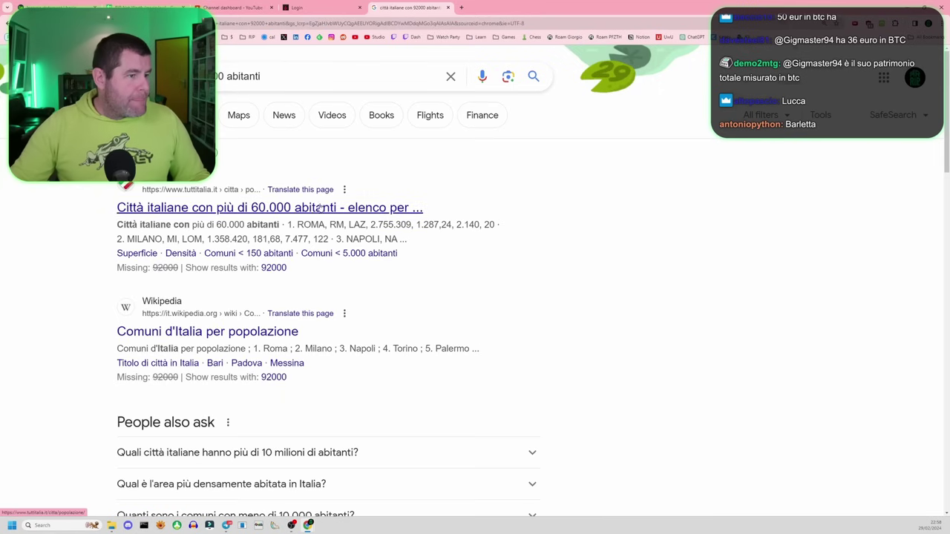
{"action": "left_click", "coordinate": [267, 332]}
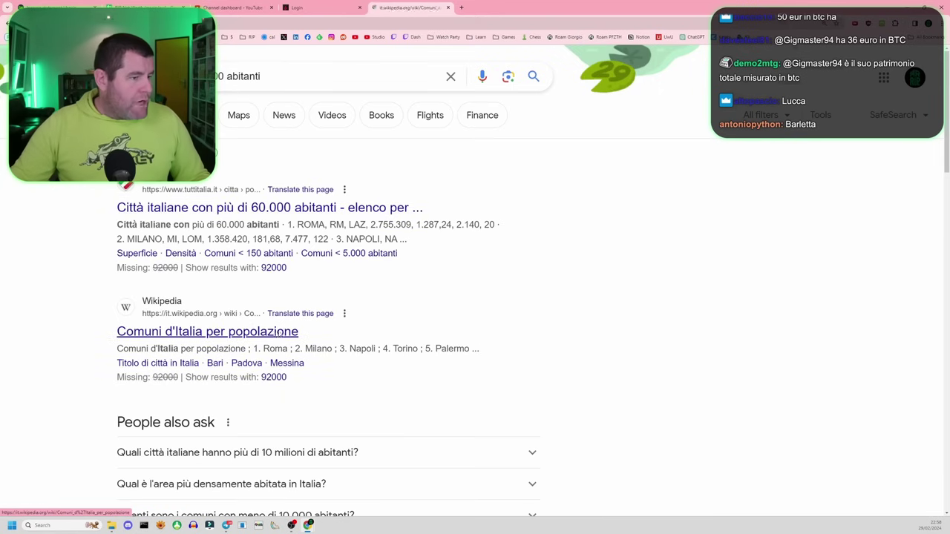
Find Barletta in the ranking of Italian municipalities and examine its population figure.
{"action": "scroll", "coordinate": [609, 223], "scroll_direction": "down", "scroll_amount": 15}
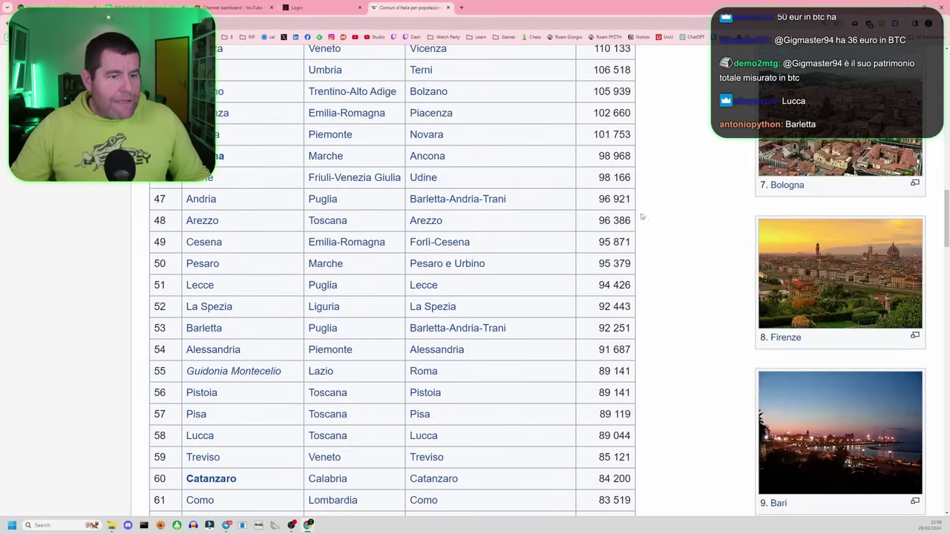
{"action": "left_click_drag", "start_coordinate": [633, 330], "coordinate": [612, 329]}
{"action": "left_click", "coordinate": [613, 328]}
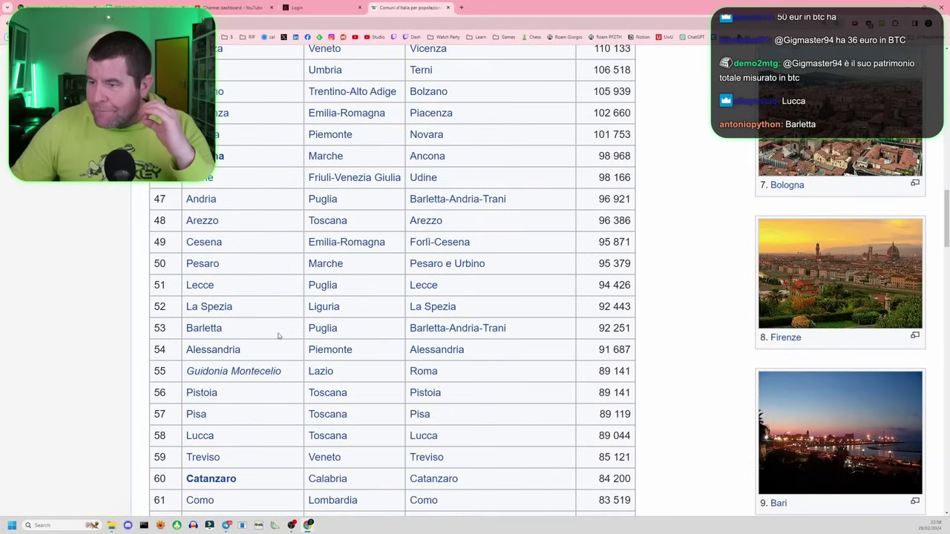
{"action": "left_click_drag", "start_coordinate": [226, 332], "coordinate": [199, 329]}
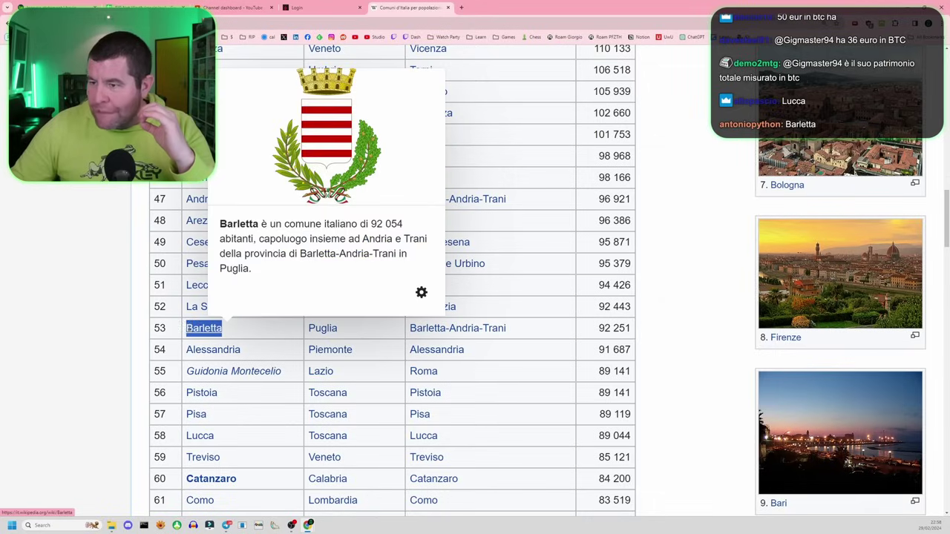
{"action": "left_click", "coordinate": [240, 330]}
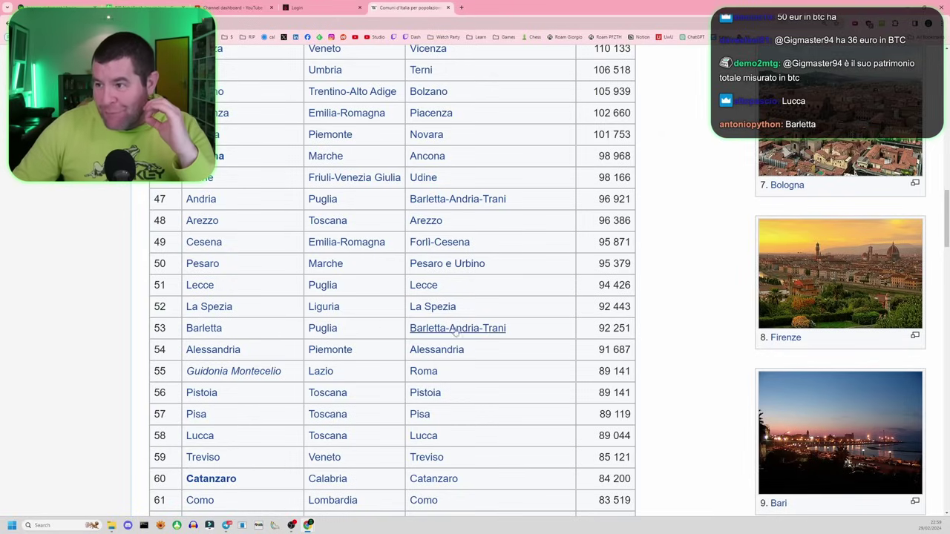
{"action": "left_click_drag", "start_coordinate": [599, 329], "coordinate": [619, 329]}
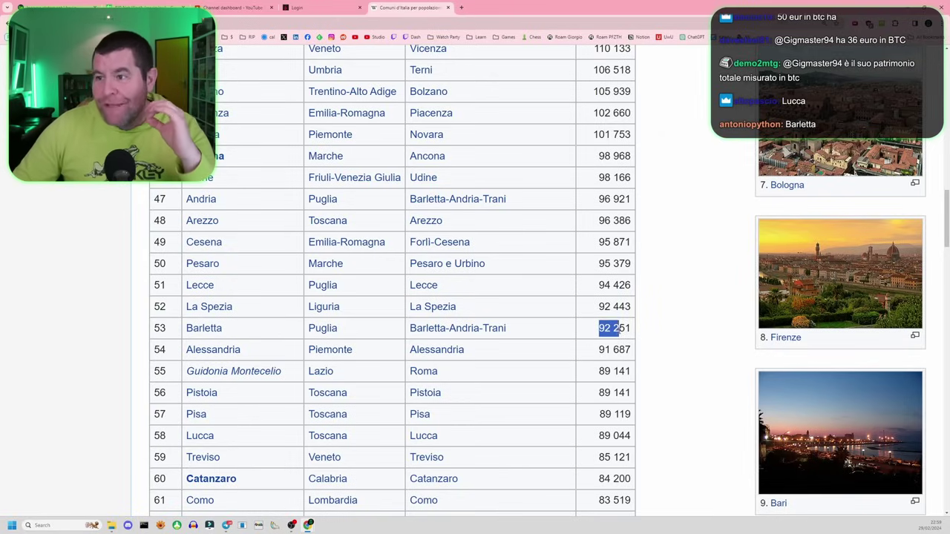
{"action": "left_click", "coordinate": [619, 332]}
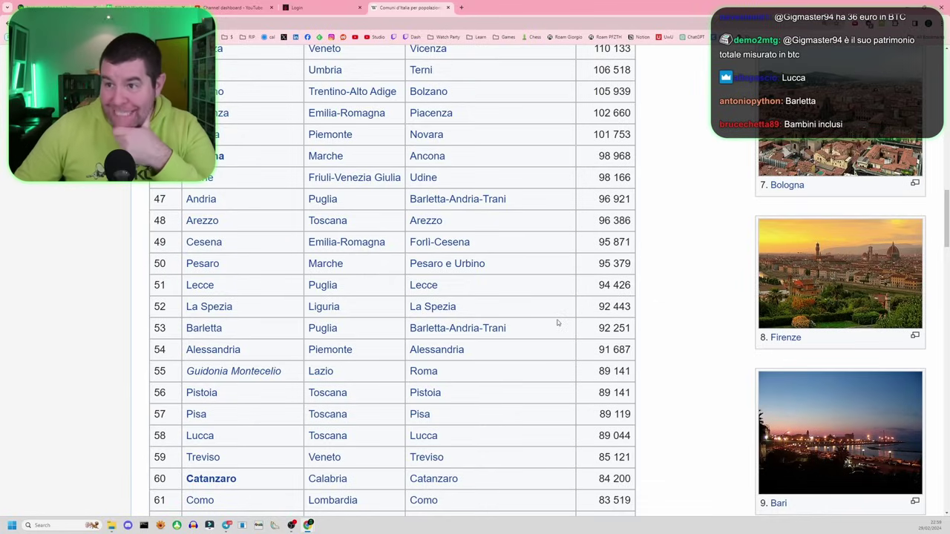
{"action": "left_click_drag", "start_coordinate": [633, 328], "coordinate": [598, 328]}
{"action": "left_click", "coordinate": [600, 328]}
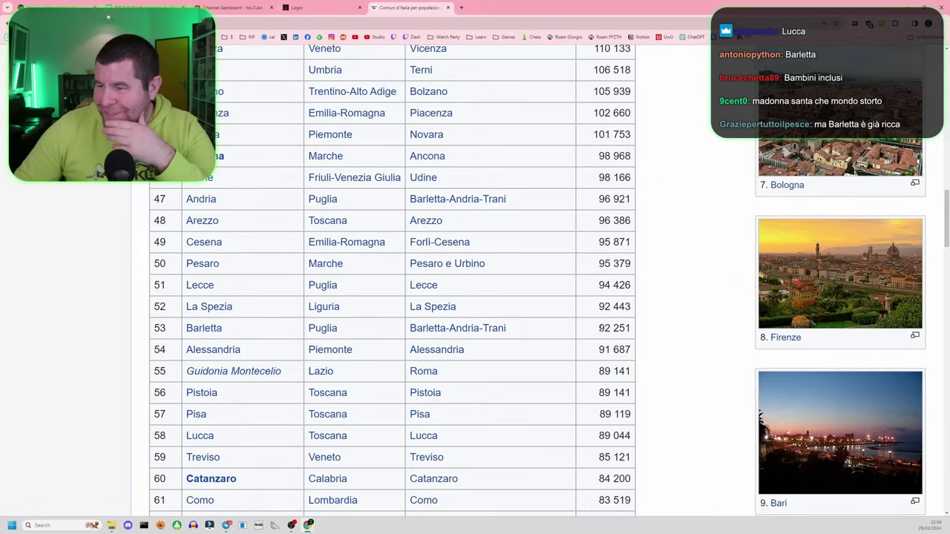
{"action": "left_click_drag", "start_coordinate": [598, 328], "coordinate": [635, 332]}
{"action": "left_click", "coordinate": [634, 333]}
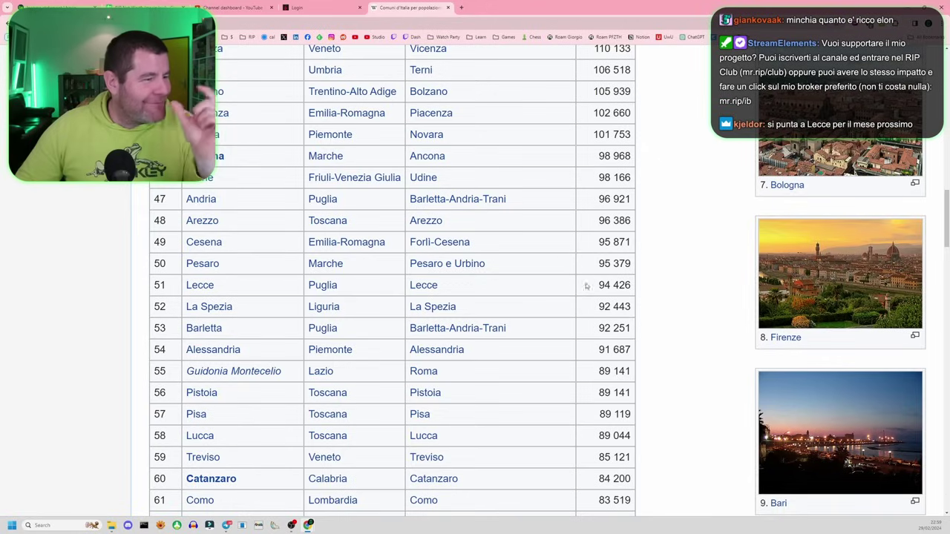
{"action": "left_click_drag", "start_coordinate": [598, 328], "coordinate": [637, 332]}
{"action": "left_click", "coordinate": [596, 329]}
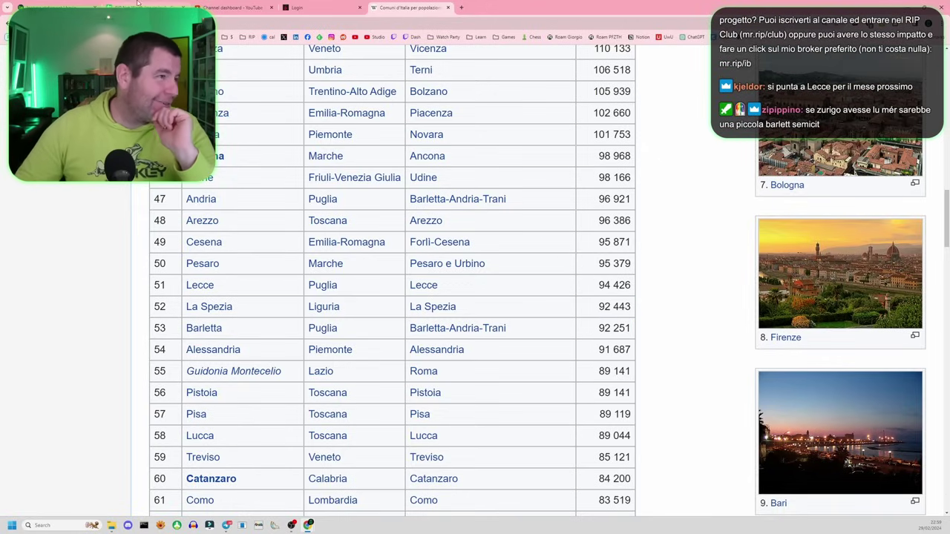
Compare La Spezia's population with that of Barletta in the ranking.
{"action": "left_click", "coordinate": [63, 7]}
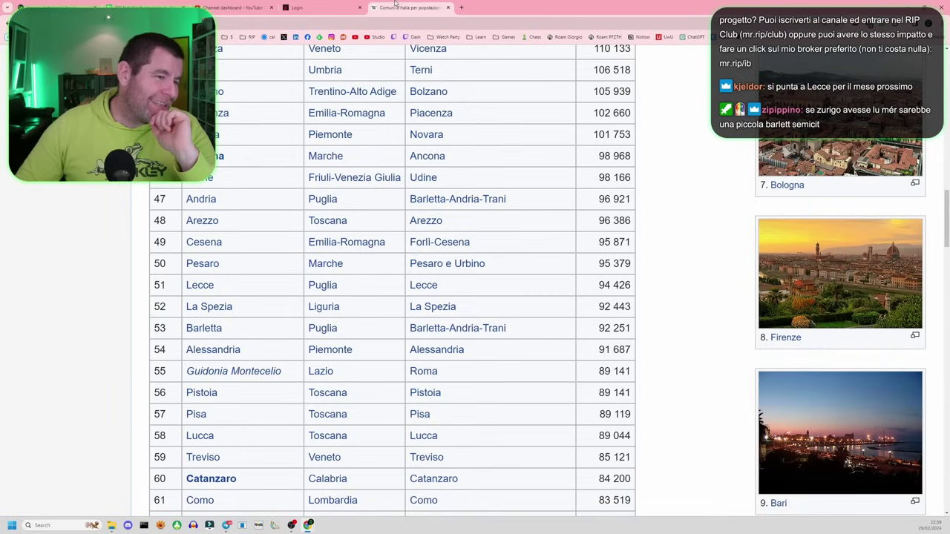
{"action": "left_click", "coordinate": [393, 7]}
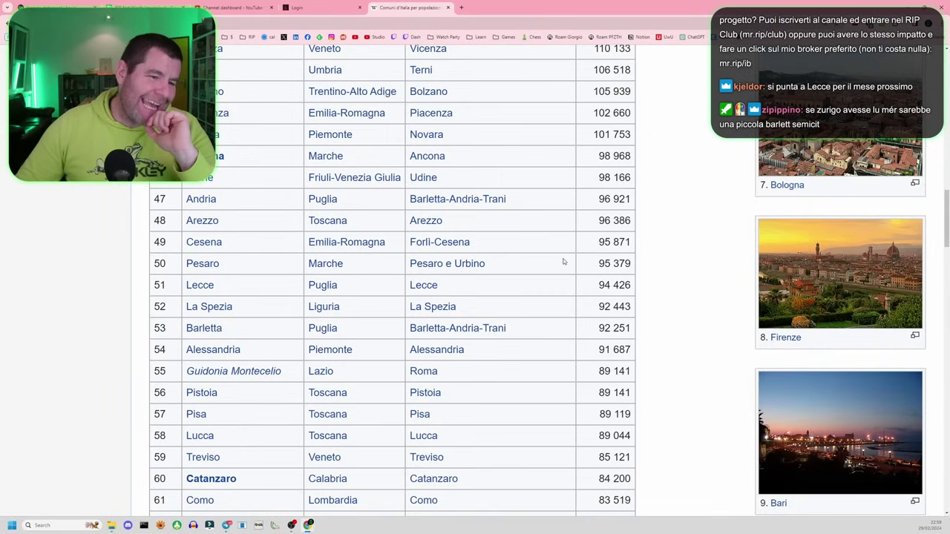
{"action": "left_click_drag", "start_coordinate": [599, 307], "coordinate": [631, 307]}
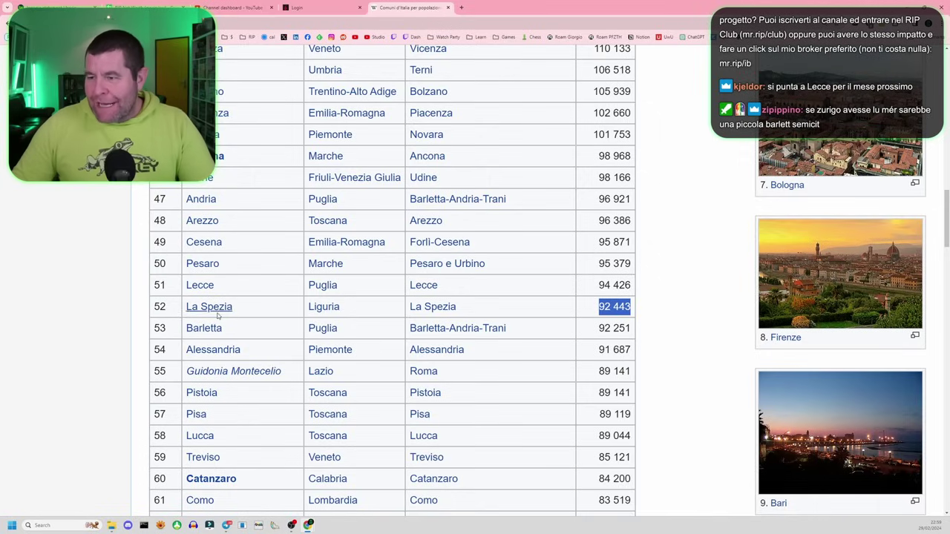
{"action": "mouse_move", "coordinate": [228, 333]}
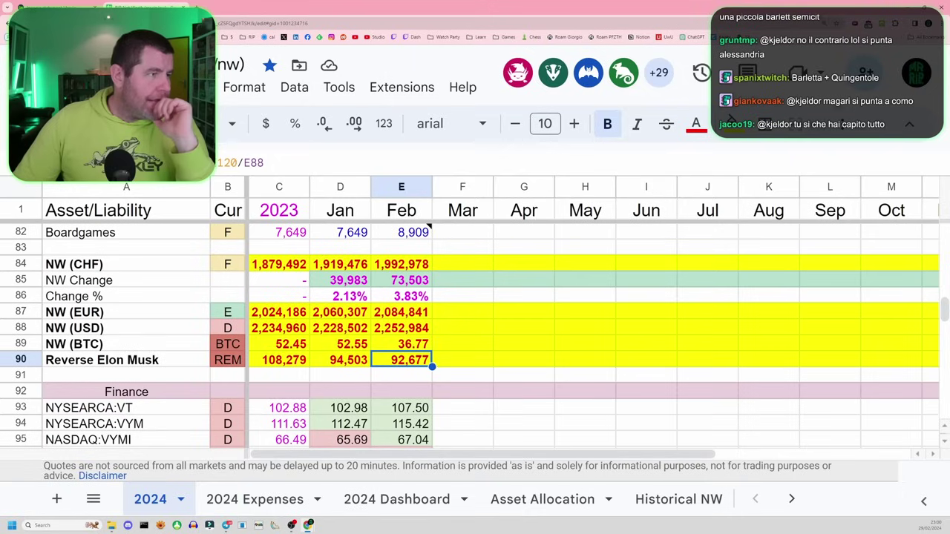
Return to the net worth spreadsheet, check February's BTC net worth and compare the USD and EUR net worth with January's.
{"action": "left_click", "coordinate": [53, 7]}
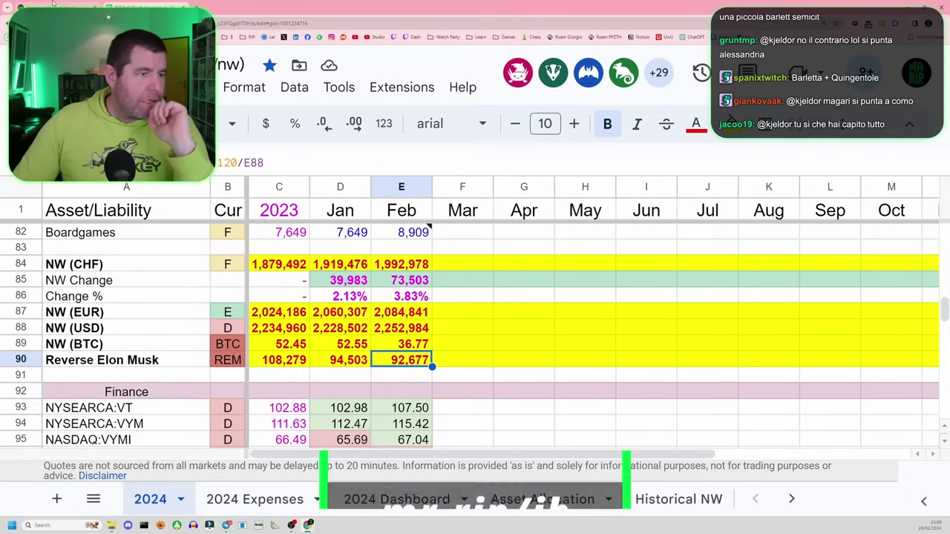
{"action": "key", "text": "Up"}
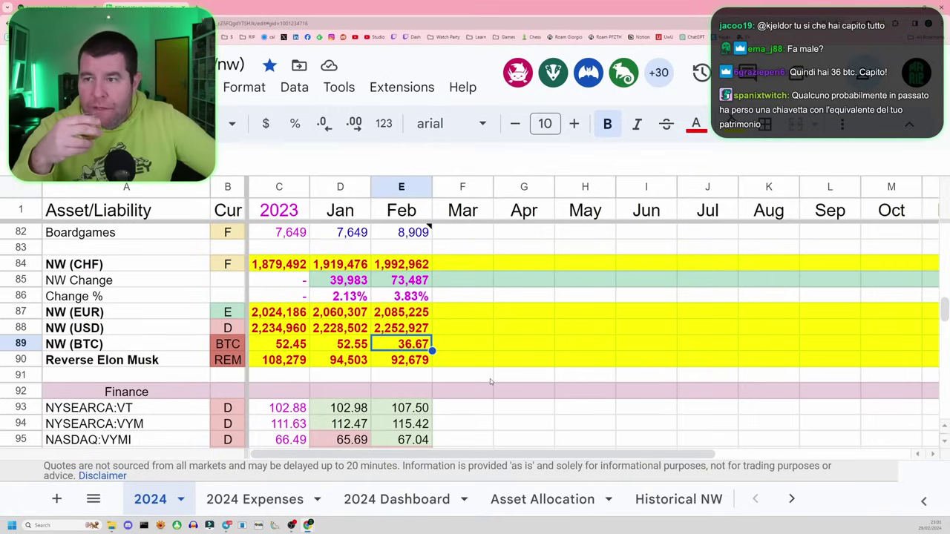
{"action": "key", "text": "Up"}
{"action": "key", "text": "Left"}
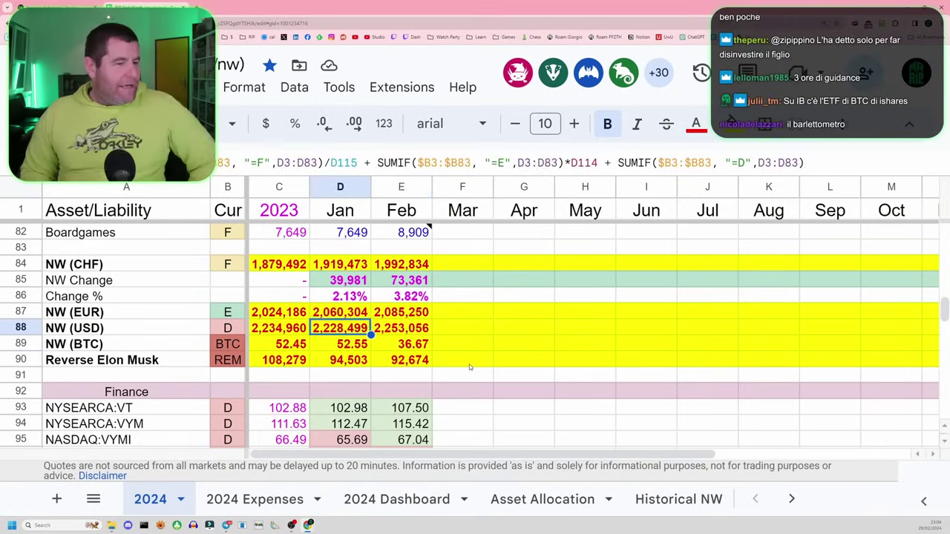
{"action": "key", "text": "Right"}
{"action": "key", "text": "Up"}
{"action": "key", "text": "Left"}
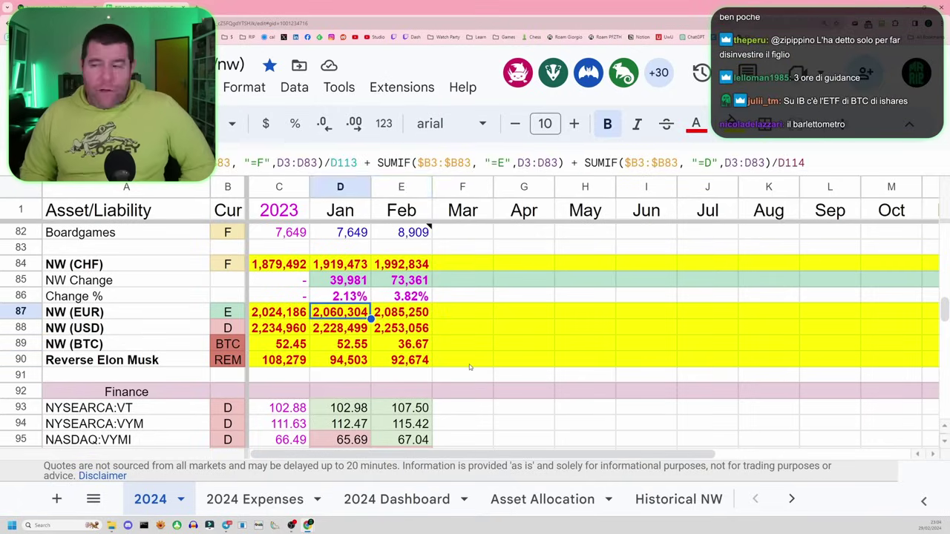
{"action": "key", "text": "Right"}
{"action": "key", "text": "Left"}
{"action": "key", "text": "Right"}
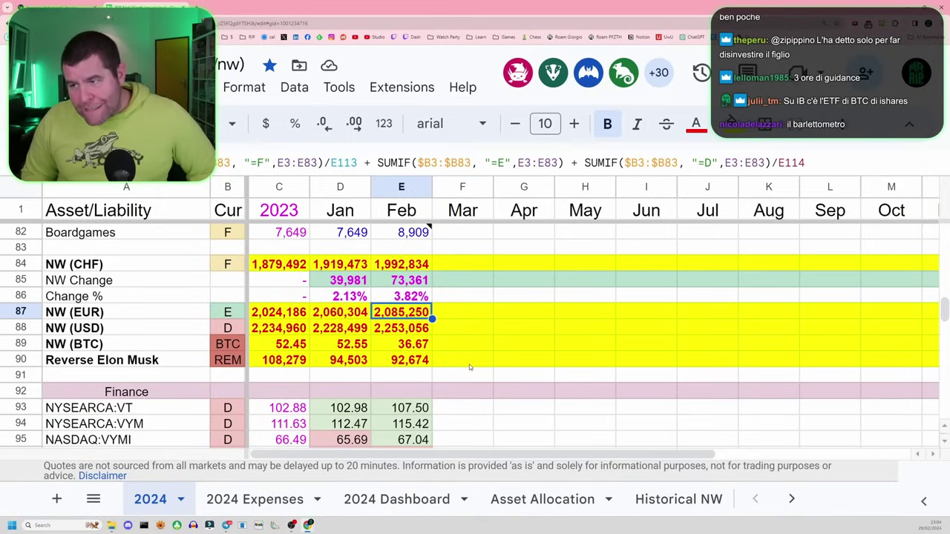
{"action": "key", "text": "Down"}
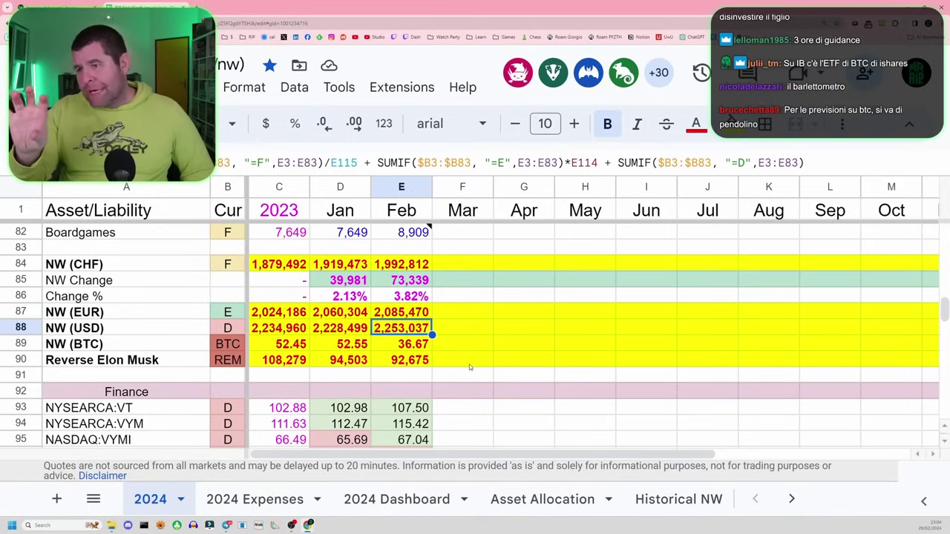
Review February's Change %, NW Change and CHF net worth, ending on its EUR net worth.
{"action": "key", "text": "Up"}
{"action": "key", "text": "Up"}
{"action": "key", "text": "Up"}
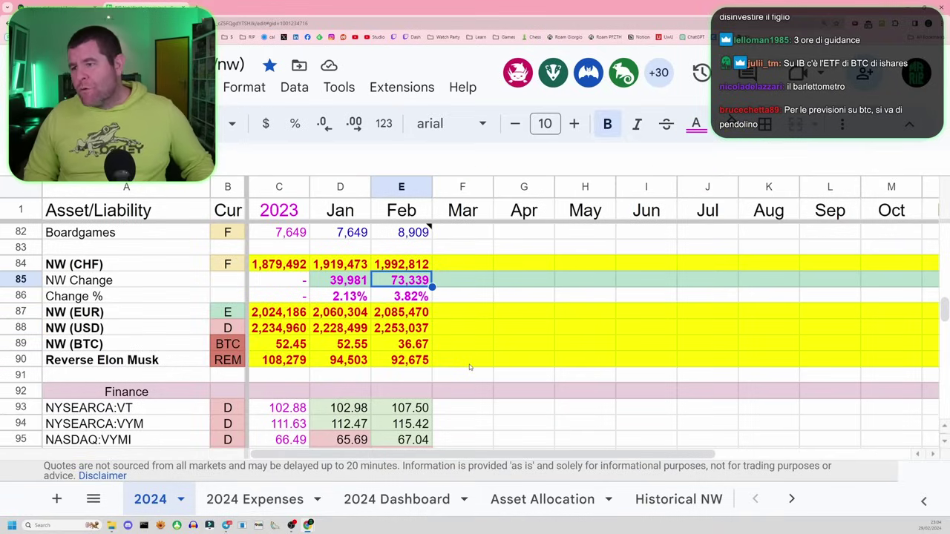
{"action": "key", "text": "Up"}
{"action": "key", "text": "Up"}
{"action": "key", "text": "Down"}
{"action": "key", "text": "Down"}
{"action": "key", "text": "Down"}
{"action": "key", "text": "Down"}
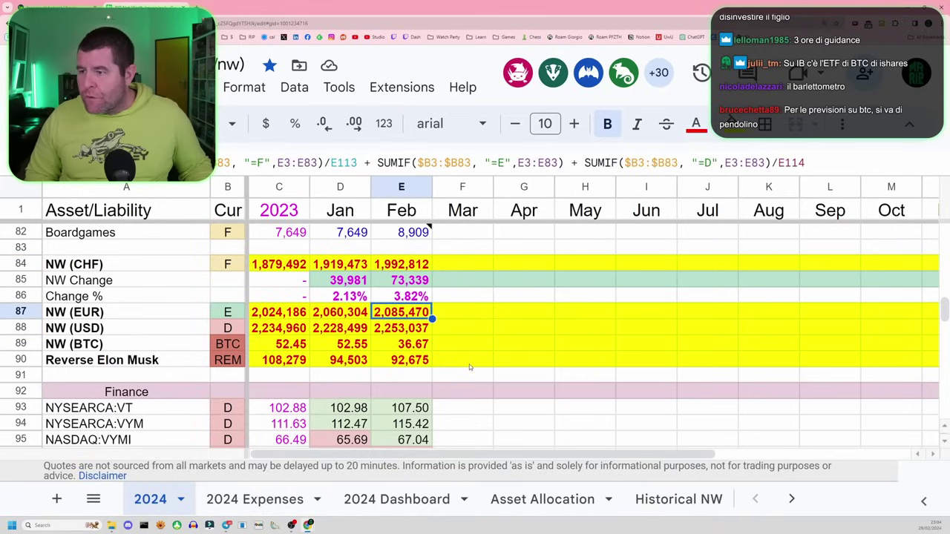
Examine the year-to-date percentage changes of the EUR and USD net worth beside the 2024 totals.
{"action": "key", "text": "ctrl+Right"}
{"action": "key", "text": "Right"}
{"action": "key", "text": "Right"}
{"action": "key", "text": "Left"}
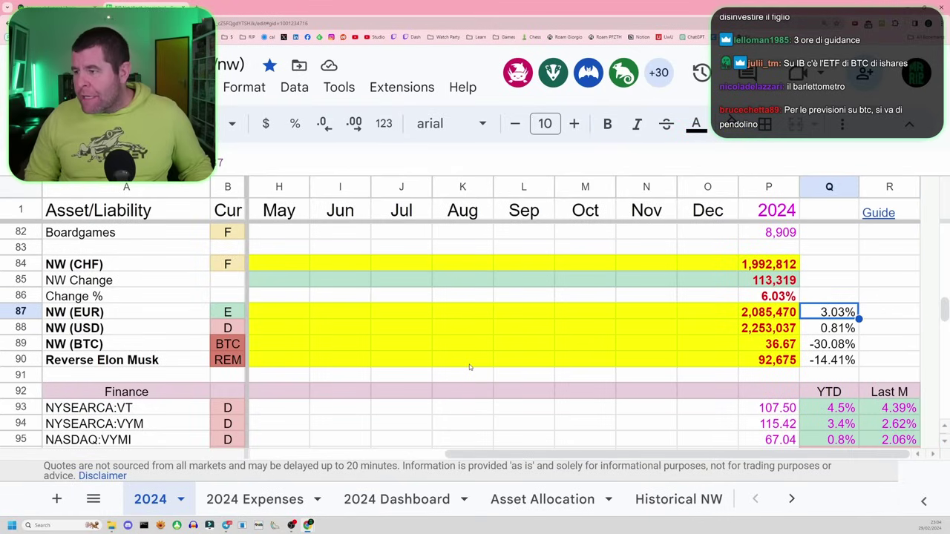
{"action": "key", "text": "Down"}
{"action": "key", "text": "Up"}
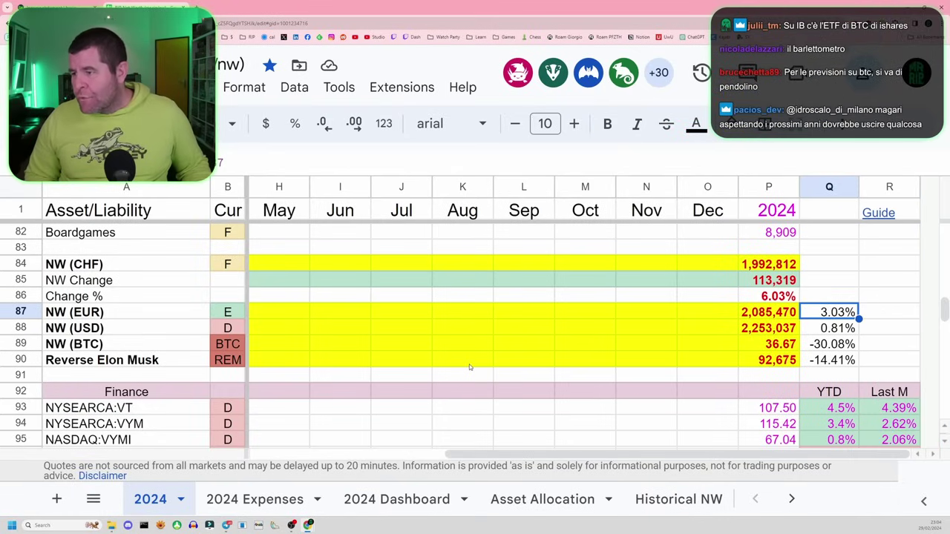
{"action": "key", "text": "Down"}
{"action": "key", "text": "Up"}
{"action": "key", "text": "Up"}
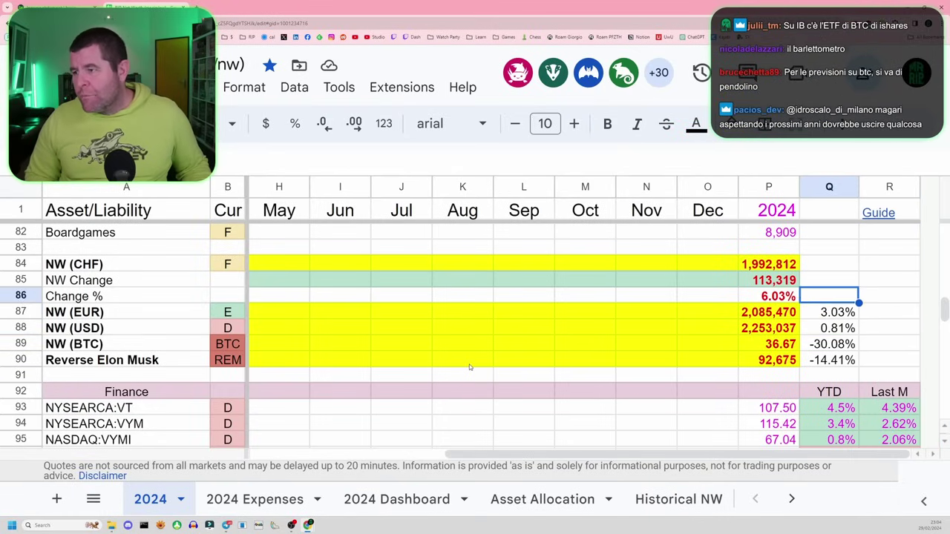
Go from the 2024 total's Change % back to the monthly values and compare February's with January's.
{"action": "key", "text": "Left"}
{"action": "key", "text": "ctrl+Left"}
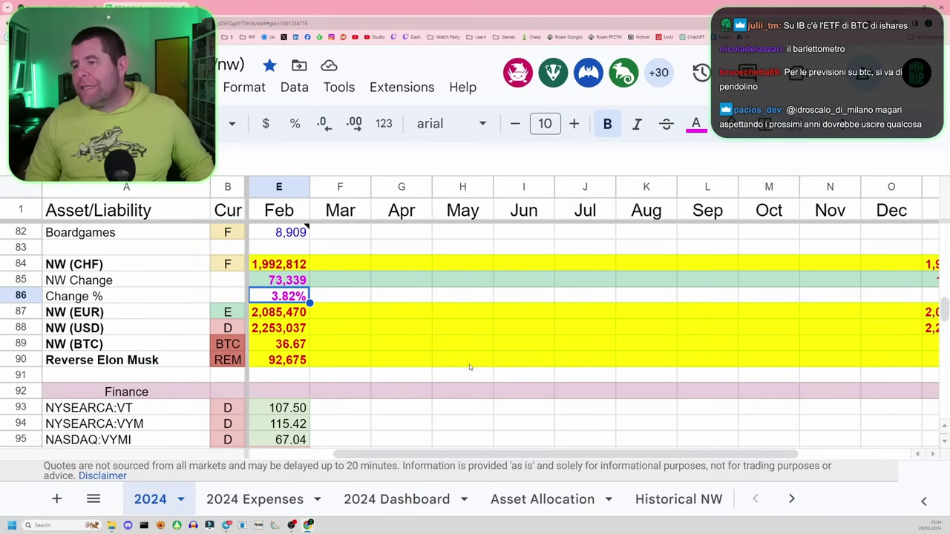
{"action": "key", "text": "Left"}
{"action": "key", "text": "Left"}
{"action": "key", "text": "Right"}
{"action": "key", "text": "Right"}
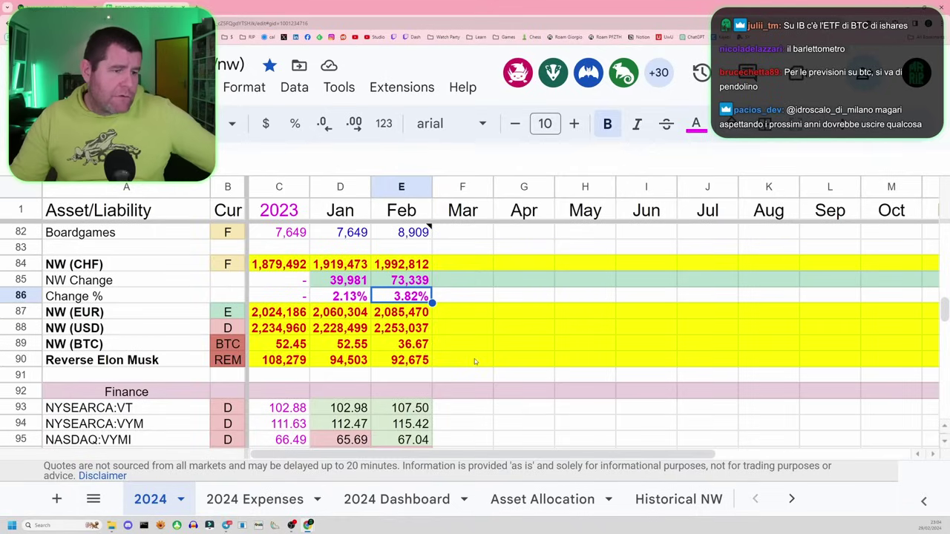
Zoom the sheet out to show all months and return to the Stocks / ETF holdings.
{"action": "key", "text": "ctrl+minus"}
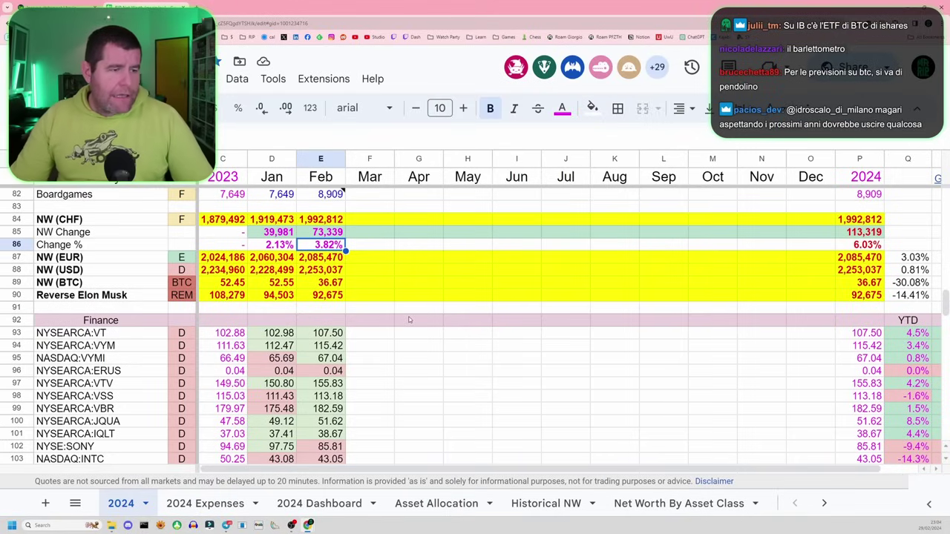
{"action": "scroll", "coordinate": [408, 319], "scroll_direction": "up", "scroll_amount": 10}
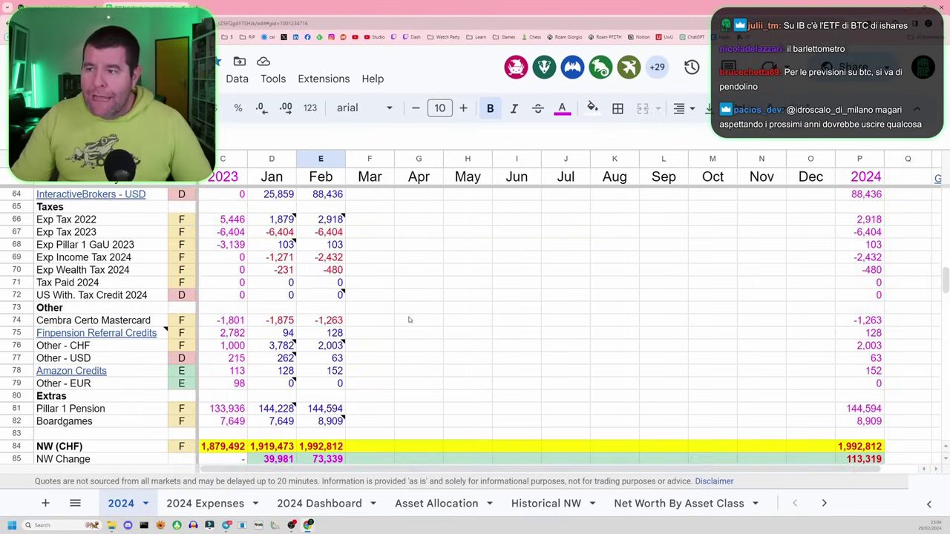
{"action": "scroll", "coordinate": [410, 322], "scroll_direction": "up", "scroll_amount": 5}
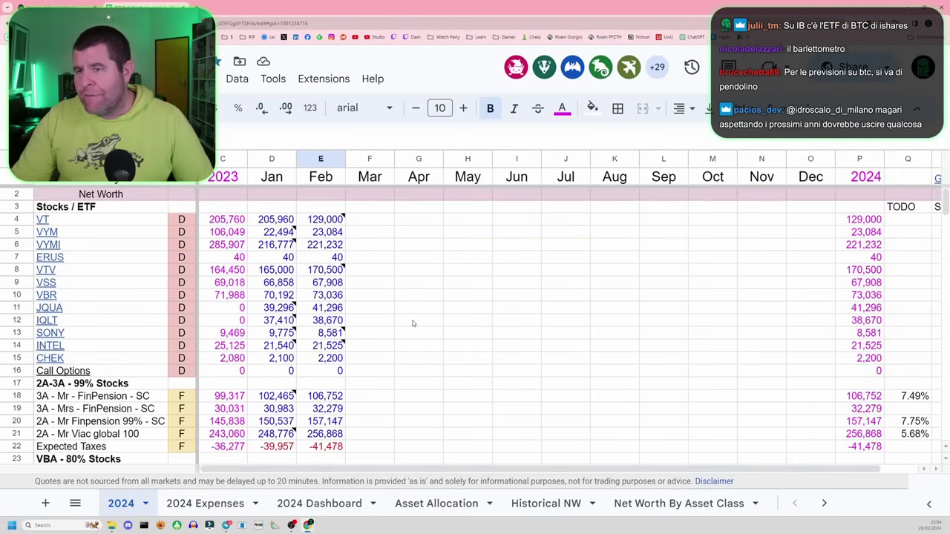
{"action": "key", "text": "Right"}
{"action": "key", "text": "Right"}
{"action": "key", "text": "Right"}
{"action": "key", "text": "Right"}
{"action": "key", "text": "Right"}
{"action": "key", "text": "Down"}
{"action": "key", "text": "Down"}
{"action": "key", "text": "Down"}
{"action": "key", "text": "Down"}
{"action": "key", "text": "Down"}
{"action": "key", "text": "Down"}
{"action": "key", "text": "Down"}
{"action": "key", "text": "Down"}
{"action": "key", "text": "Down"}
{"action": "key", "text": "Down"}
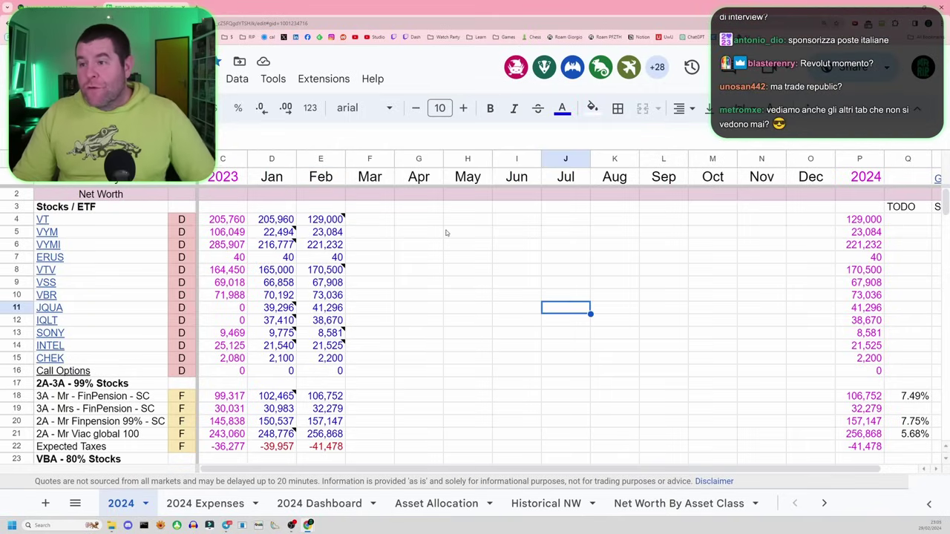
Read the note on February's VT value, close it and check the VYMI value for the same month.
{"action": "left_click", "coordinate": [311, 224]}
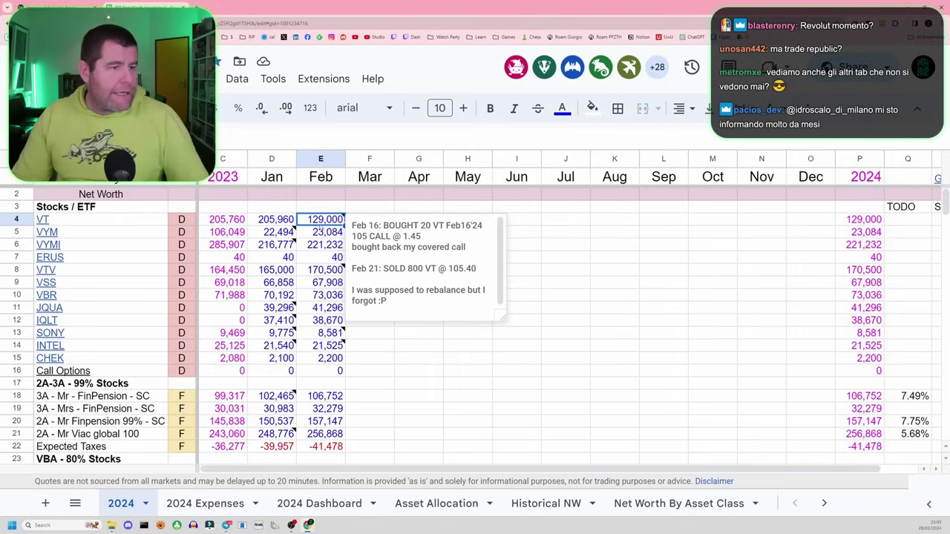
{"action": "left_click_drag", "start_coordinate": [388, 301], "coordinate": [355, 267]}
{"action": "left_click", "coordinate": [424, 312]}
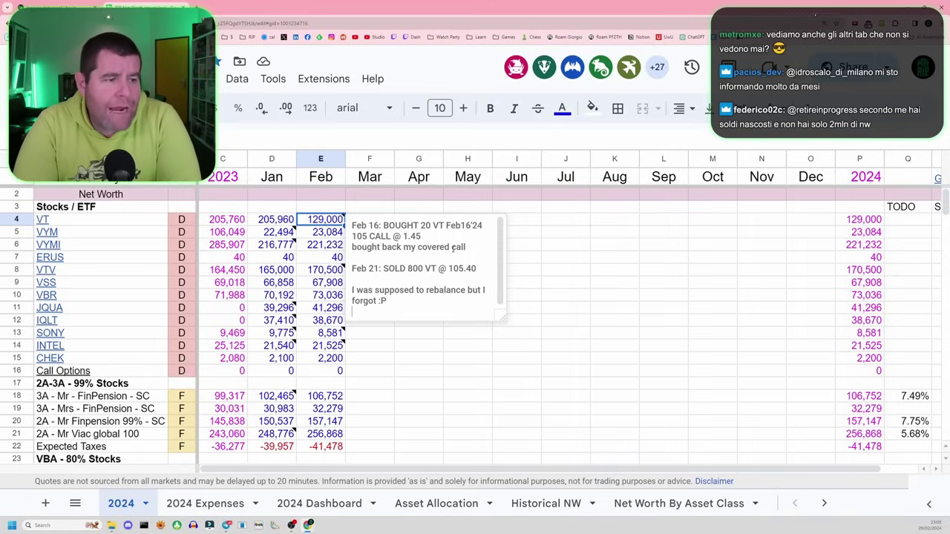
{"action": "key", "text": "Return"}
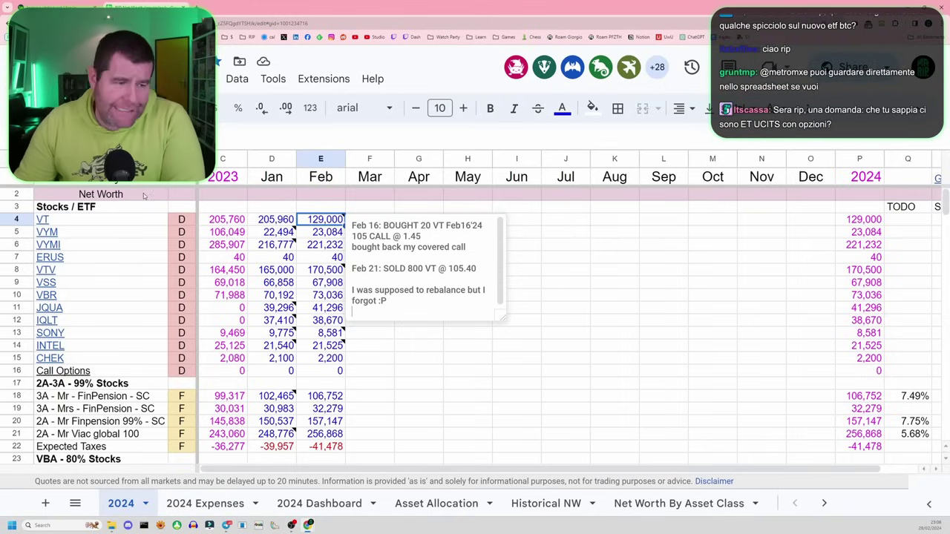
{"action": "left_click", "coordinate": [362, 374]}
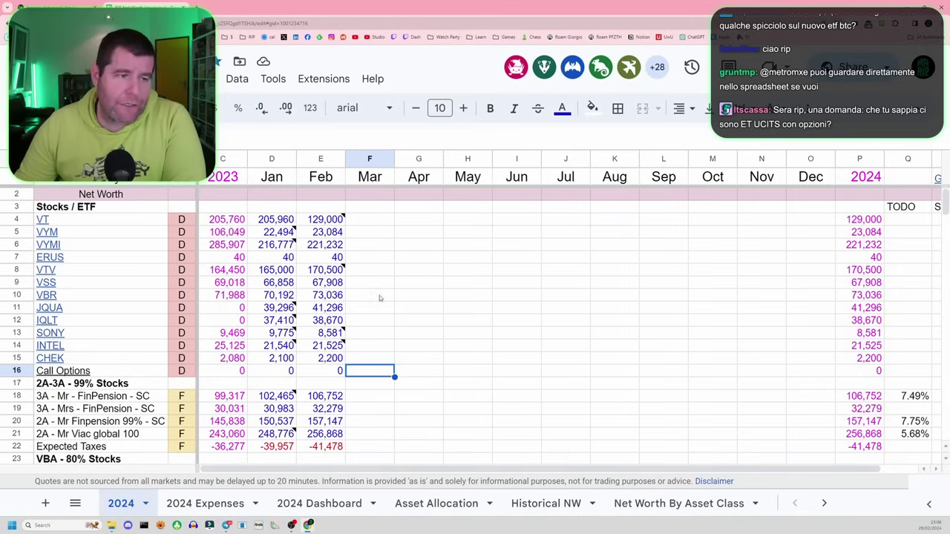
{"action": "mouse_move", "coordinate": [323, 264]}
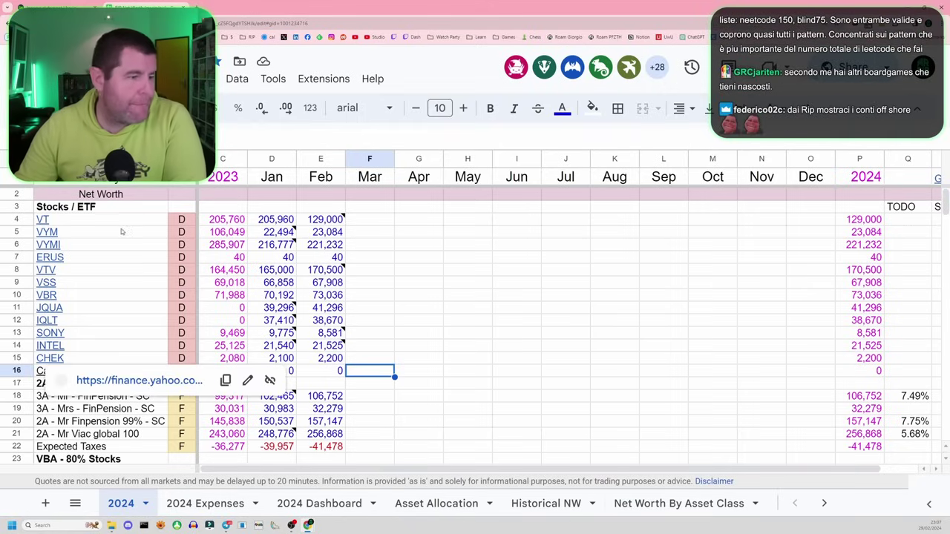
{"action": "left_click", "coordinate": [329, 249]}
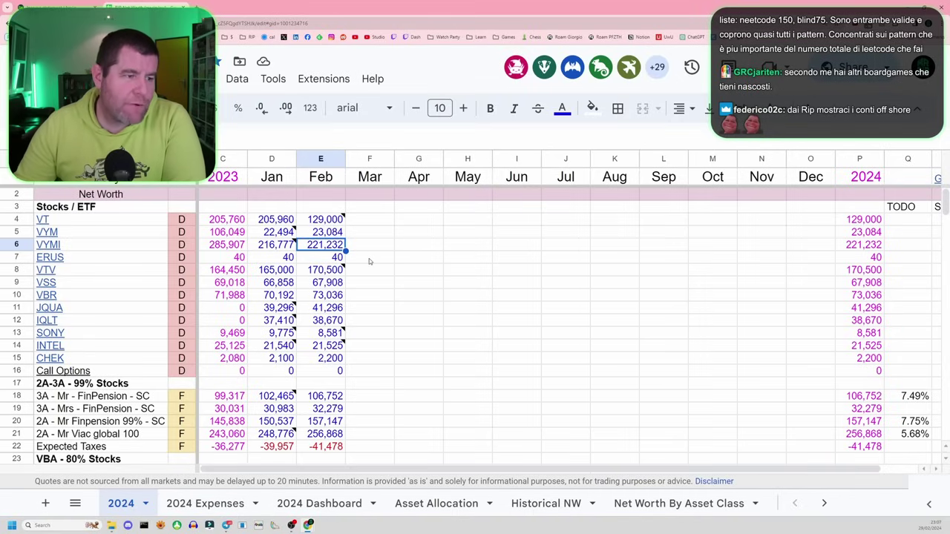
Go to the net worth totals, compare January's and February's NW Change, and look back along NW (CHF) to 2023.
{"action": "left_click", "coordinate": [369, 259]}
{"action": "scroll", "coordinate": [369, 260], "scroll_direction": "down", "scroll_amount": 7}
{"action": "scroll", "coordinate": [369, 262], "scroll_direction": "down", "scroll_amount": 18}
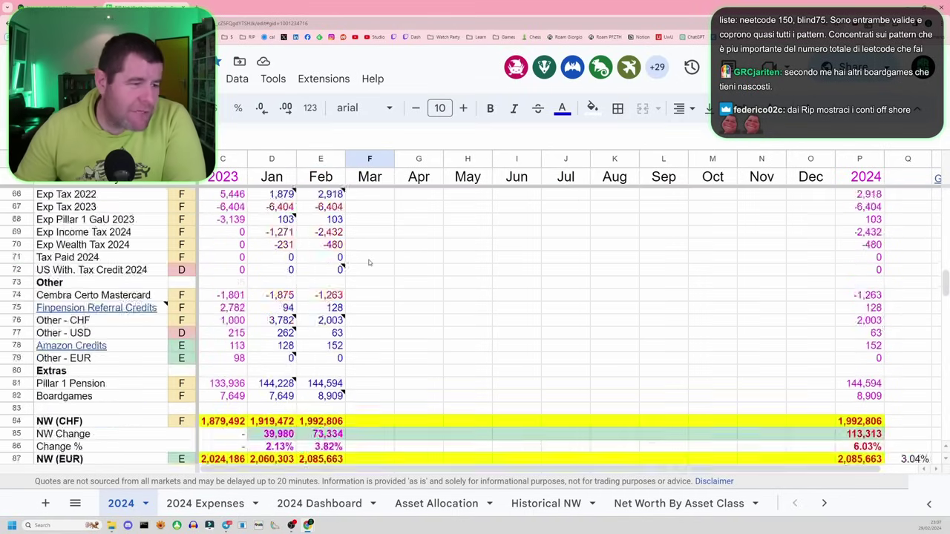
{"action": "left_click", "coordinate": [265, 248]}
{"action": "left_click", "coordinate": [314, 248]}
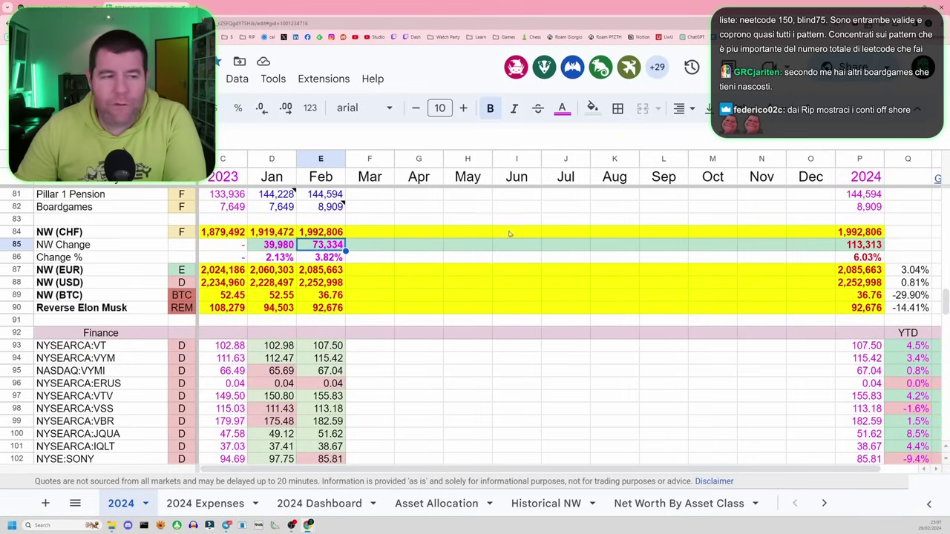
{"action": "key", "text": "Up"}
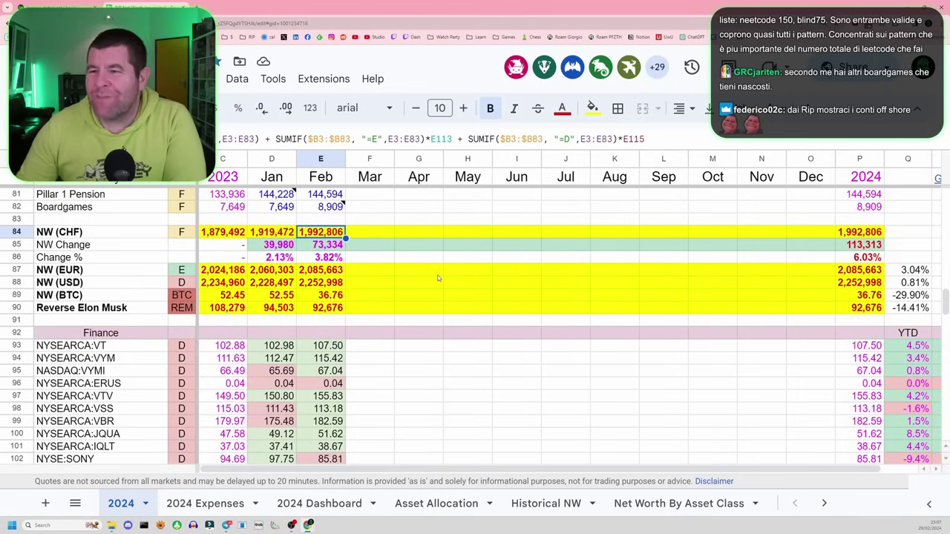
{"action": "key", "text": "Left"}
{"action": "key", "text": "Left"}
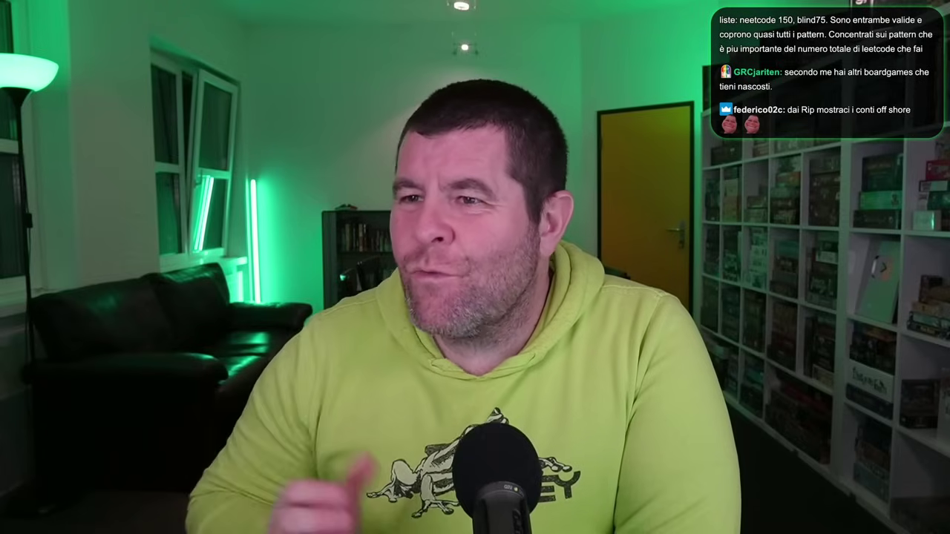
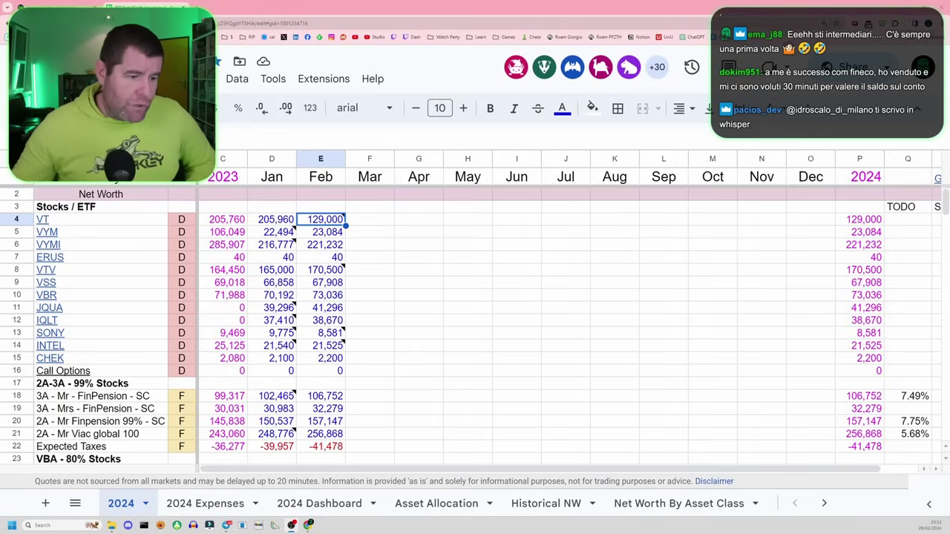
Open the 2021 sheet and check January's BSV holding in the Bonds section.
{"action": "left_click", "coordinate": [824, 503]}
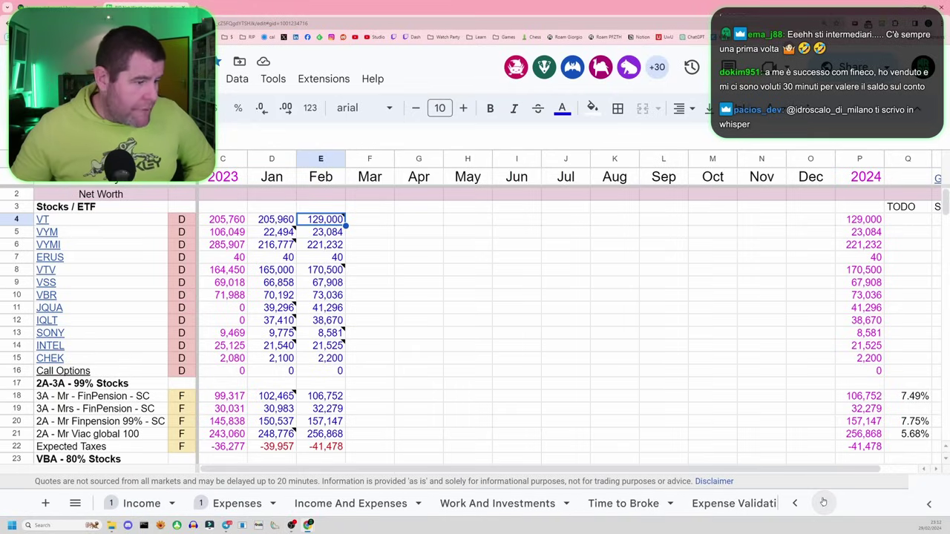
{"action": "left_click", "coordinate": [821, 503]}
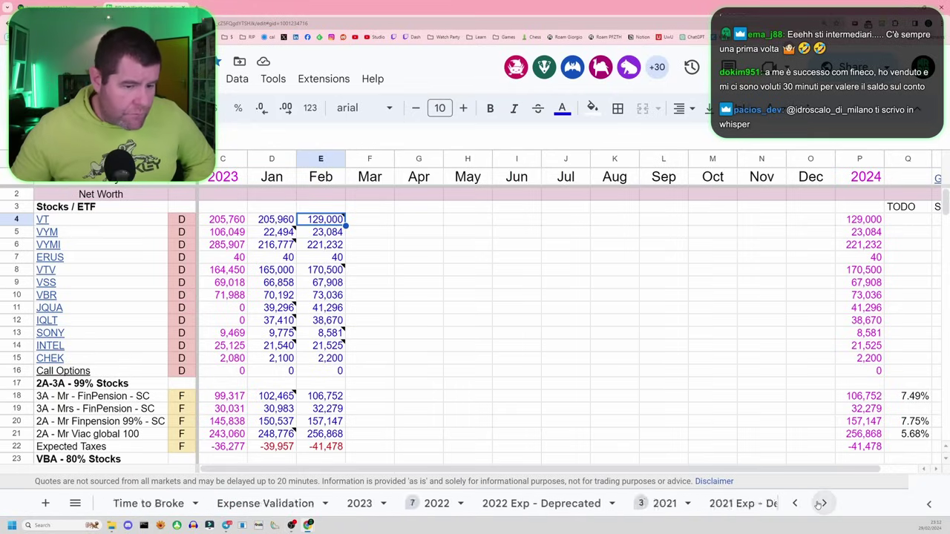
{"action": "left_click", "coordinate": [822, 503]}
{"action": "left_click", "coordinate": [549, 503]}
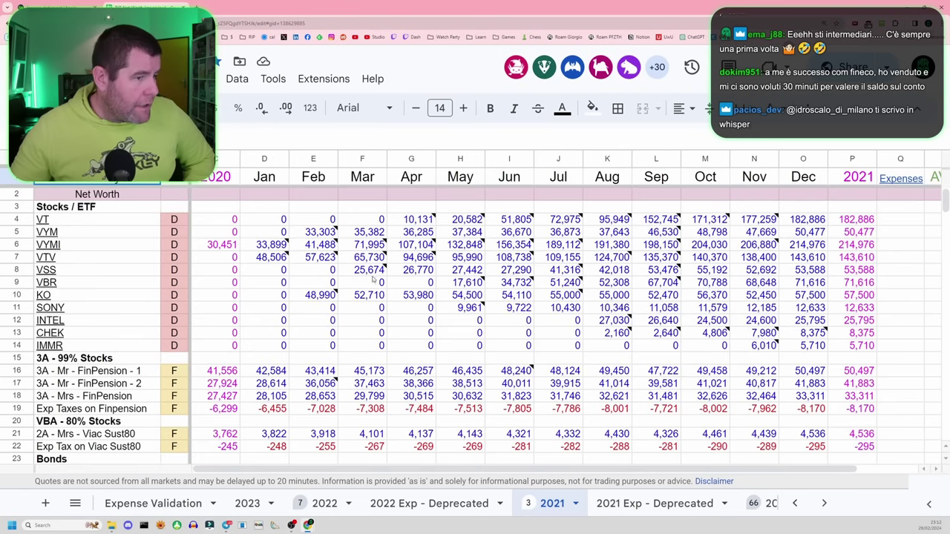
{"action": "scroll", "coordinate": [382, 292], "scroll_direction": "down", "scroll_amount": 1}
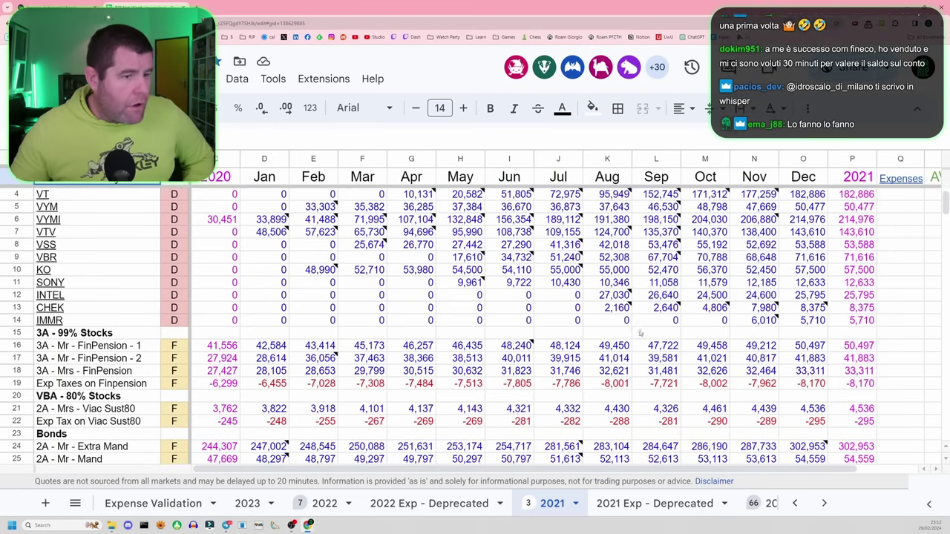
{"action": "scroll", "coordinate": [294, 261], "scroll_direction": "down", "scroll_amount": 5}
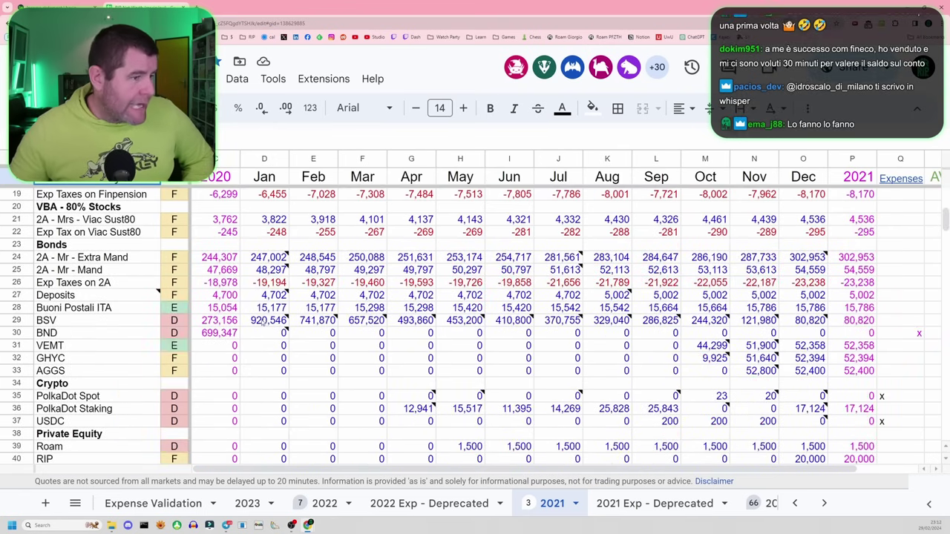
{"action": "left_click", "coordinate": [263, 321]}
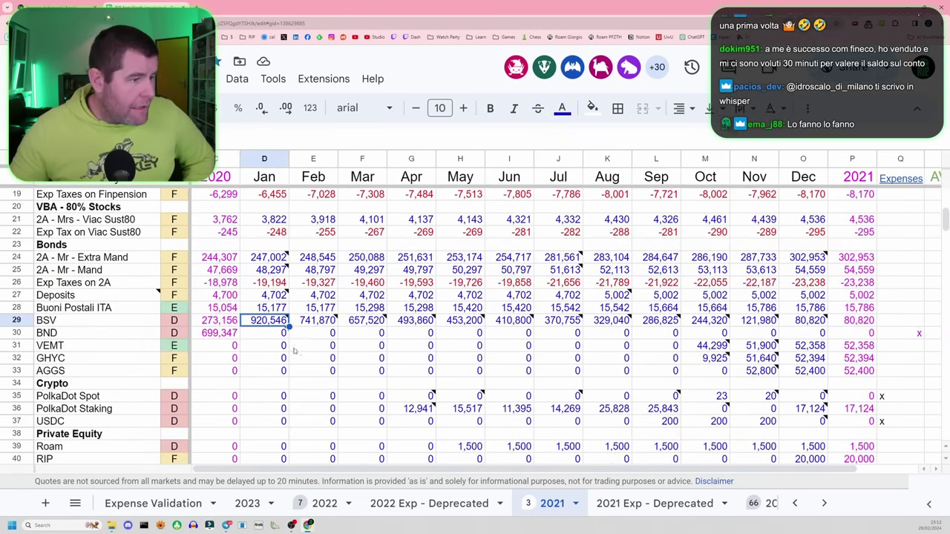
{"action": "mouse_move", "coordinate": [268, 324]}
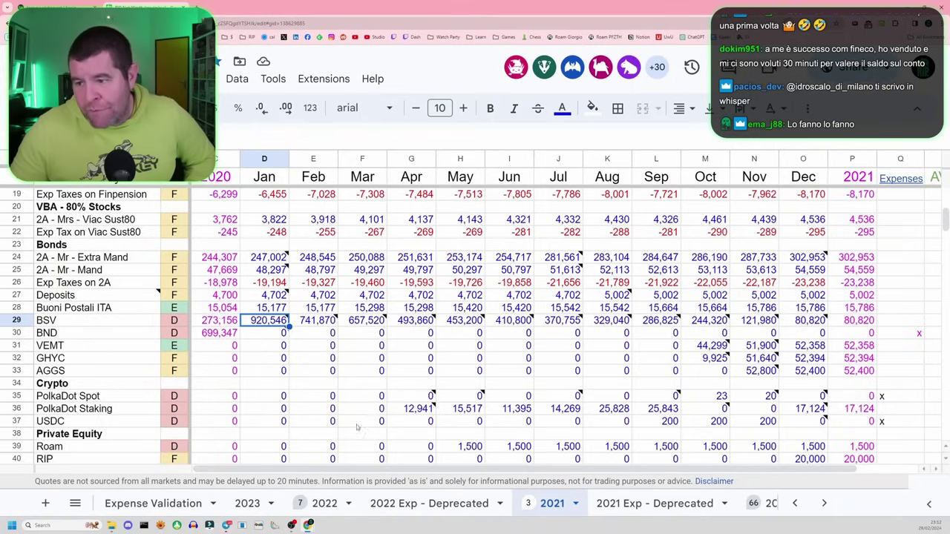
Return to the 2024 sheet and read the note on February's VTV value.
{"action": "left_click", "coordinate": [795, 503]}
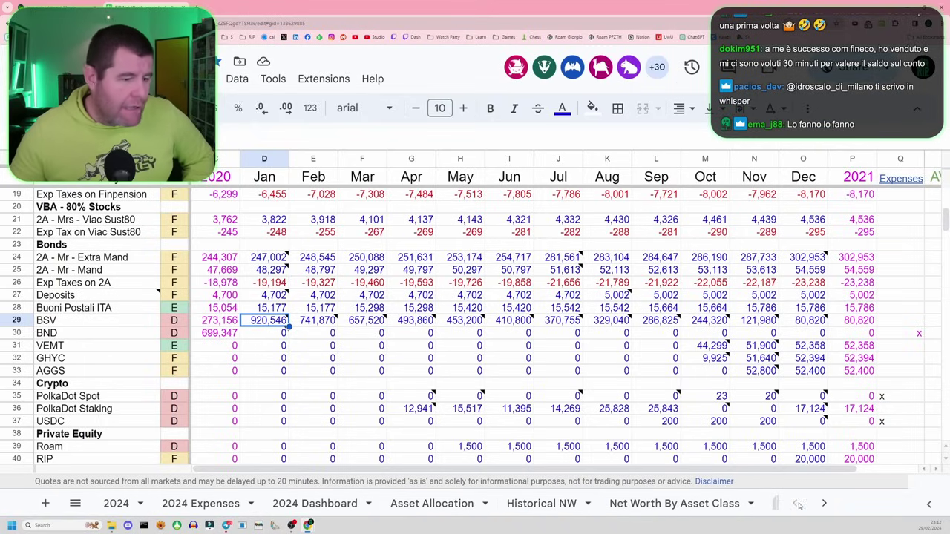
{"action": "left_click", "coordinate": [116, 504]}
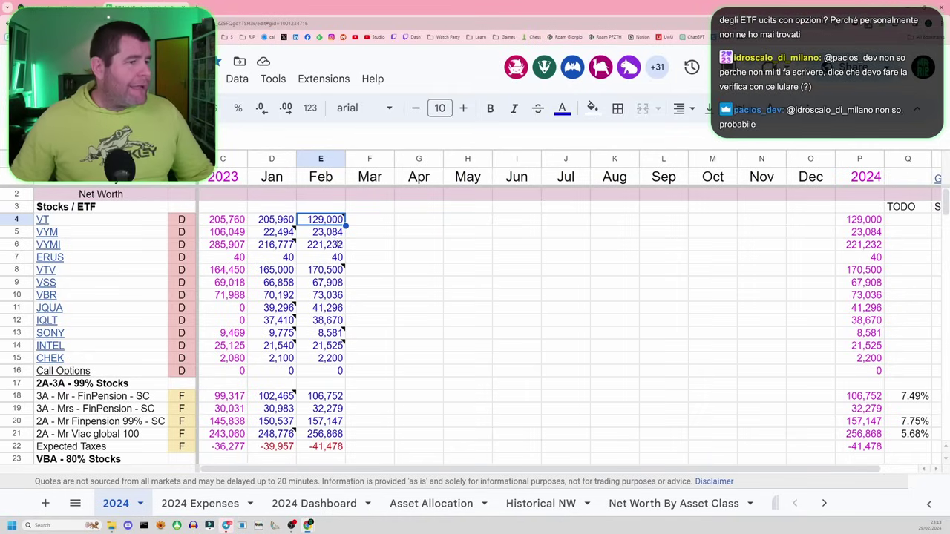
{"action": "left_click", "coordinate": [319, 270]}
{"action": "mouse_move", "coordinate": [318, 270]}
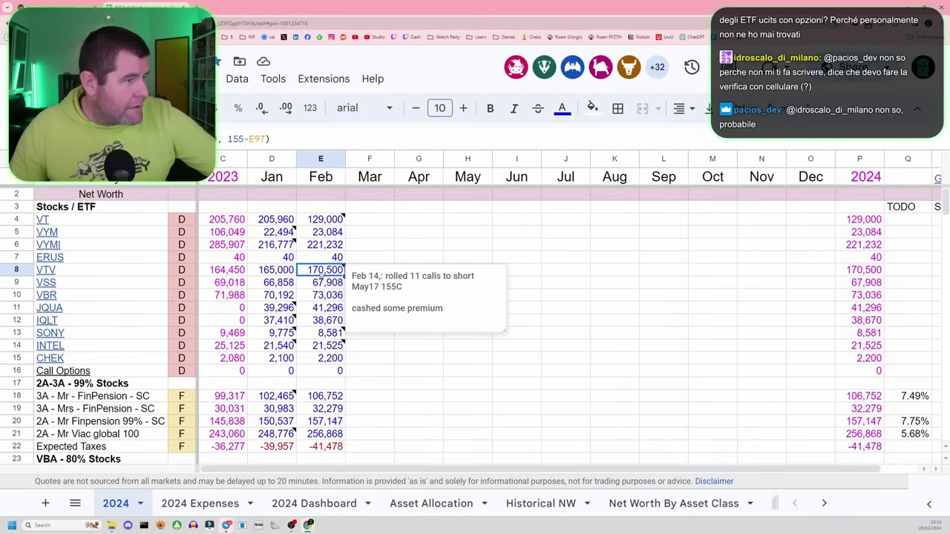
Check February's NYSEARCA:VTV price in the Finance section and go back up to the stock holdings.
{"action": "scroll", "coordinate": [323, 297], "scroll_direction": "down", "scroll_amount": 12}
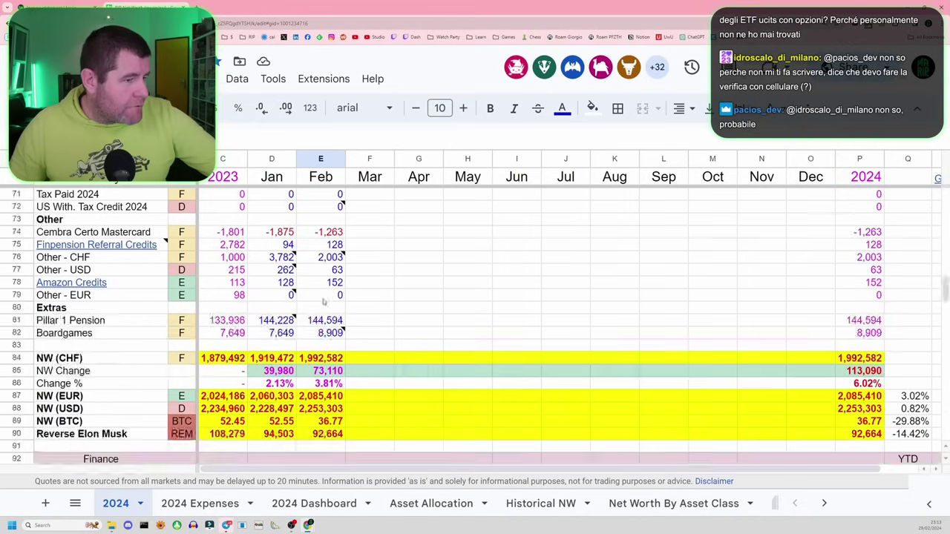
{"action": "scroll", "coordinate": [324, 301], "scroll_direction": "down", "scroll_amount": 3}
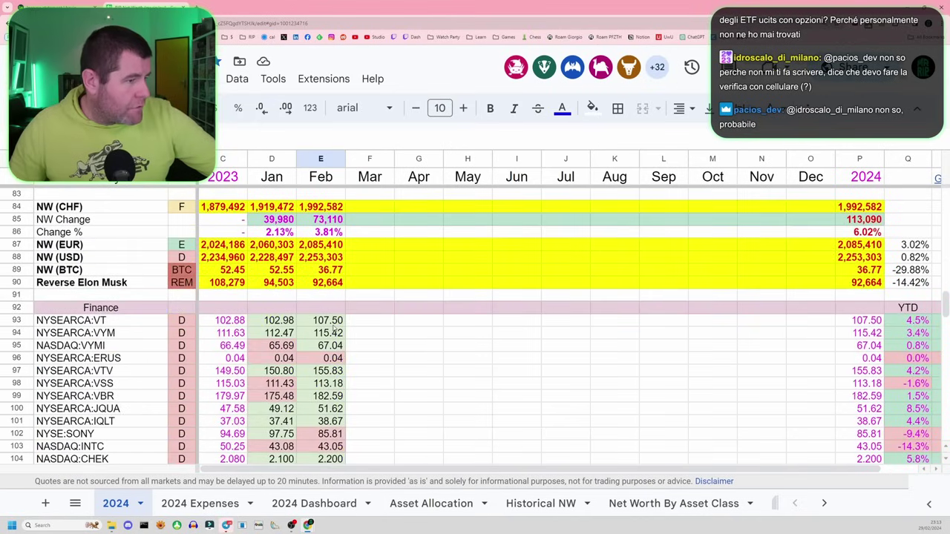
{"action": "left_click", "coordinate": [332, 371]}
{"action": "scroll", "coordinate": [343, 309], "scroll_direction": "up", "scroll_amount": 7}
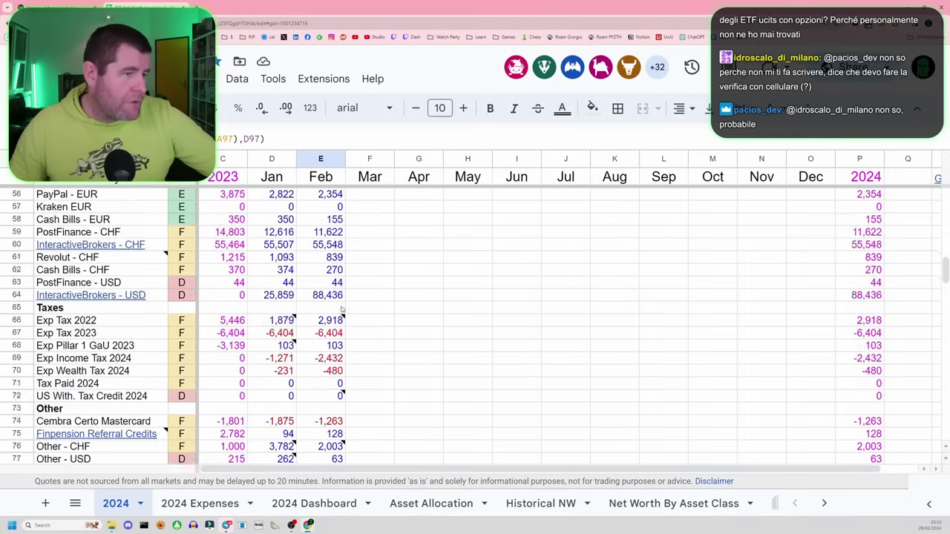
{"action": "scroll", "coordinate": [343, 309], "scroll_direction": "up", "scroll_amount": 14}
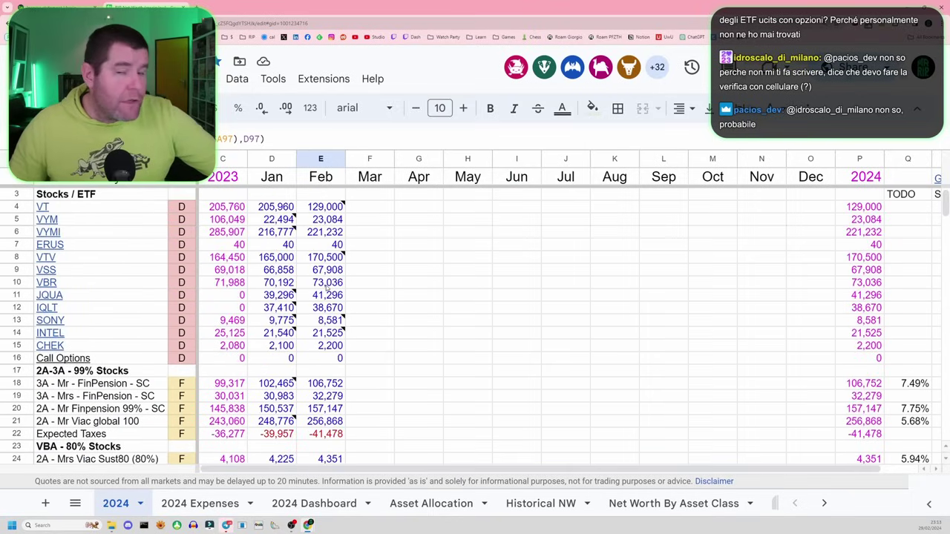
Read the note on February's SONY value and compare its formula with the one for VTV.
{"action": "left_click", "coordinate": [317, 322]}
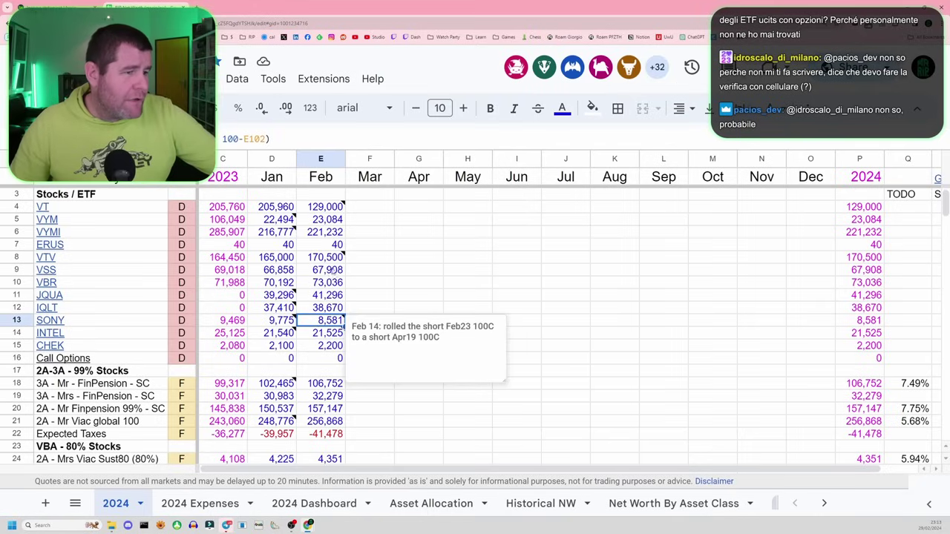
{"action": "left_click", "coordinate": [328, 246]}
{"action": "left_click", "coordinate": [330, 257]}
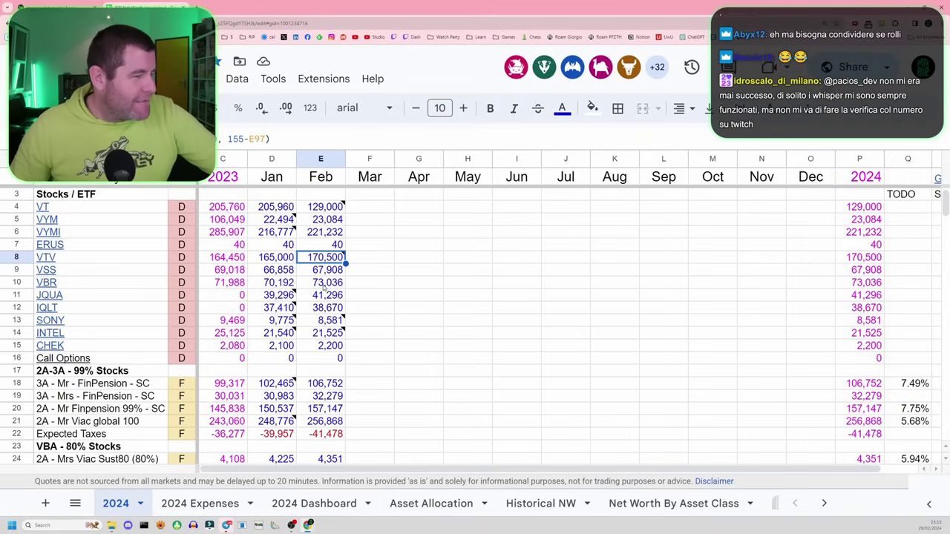
{"action": "left_click", "coordinate": [325, 320]}
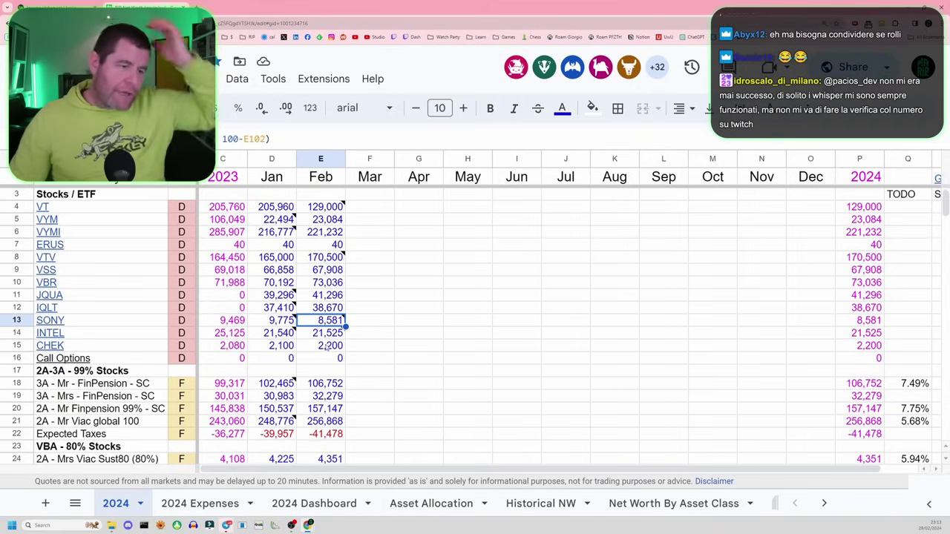
Check February's CHEK value, read the note on the INTEL value and move down to Call Options.
{"action": "left_click", "coordinate": [327, 343]}
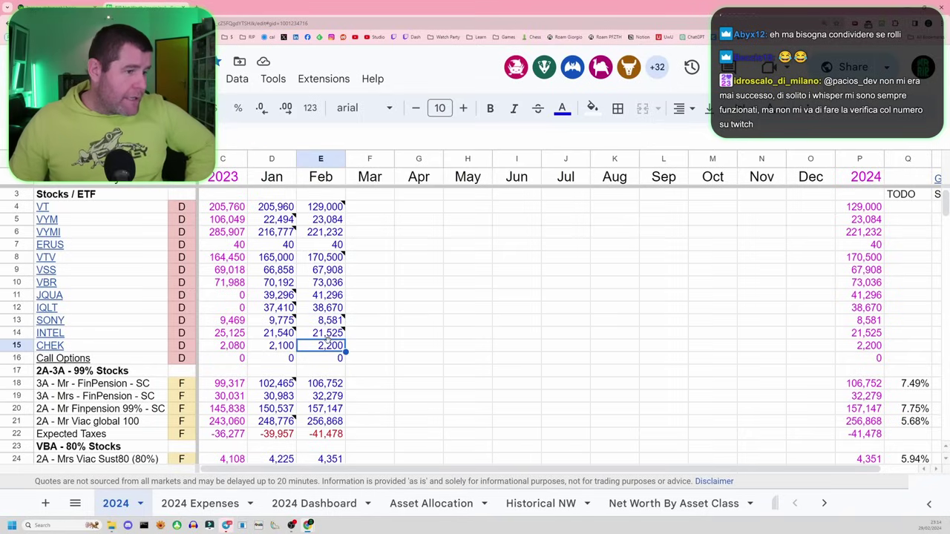
{"action": "left_click", "coordinate": [328, 335]}
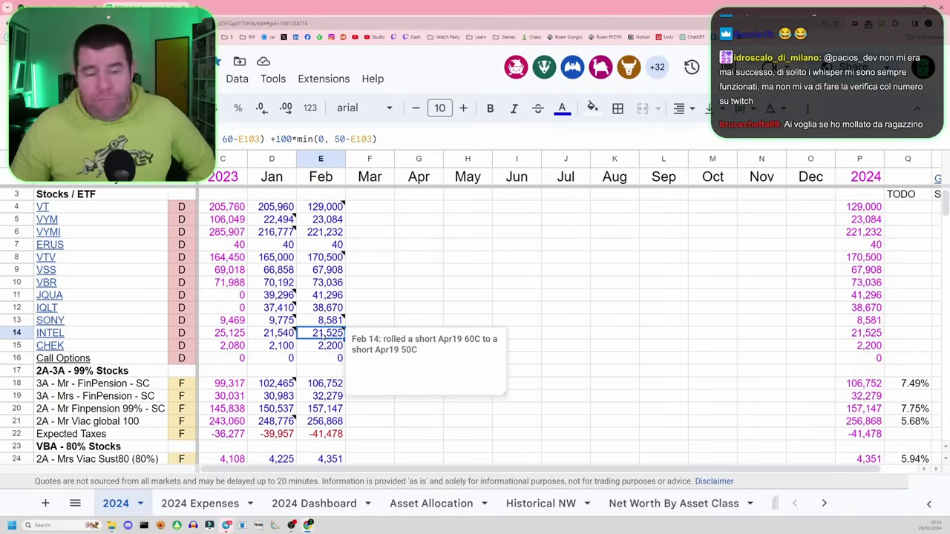
{"action": "key", "text": "Down"}
{"action": "key", "text": "Down"}
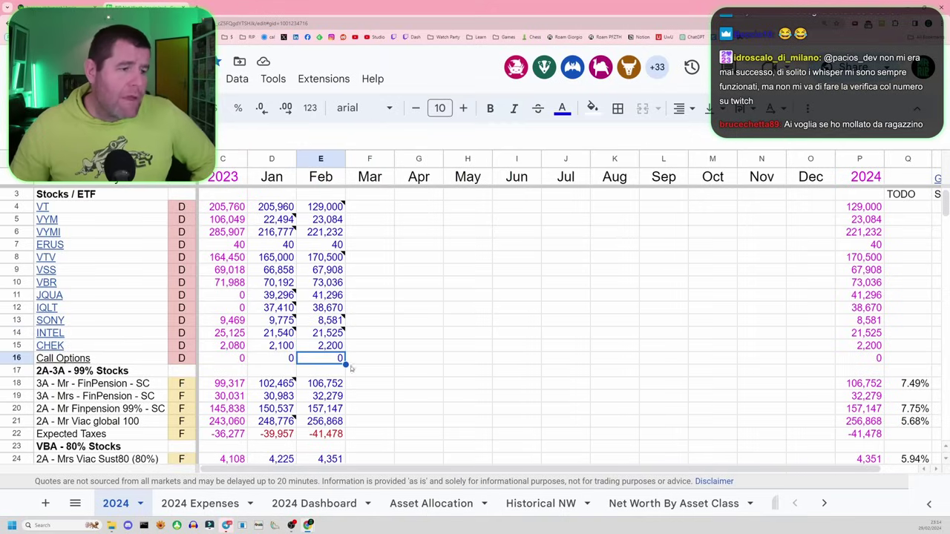
Check February's values in the 2A-3A - 99% Stocks and VBA - 80% Stocks sections, including the expected taxes.
{"action": "key", "text": "Down"}
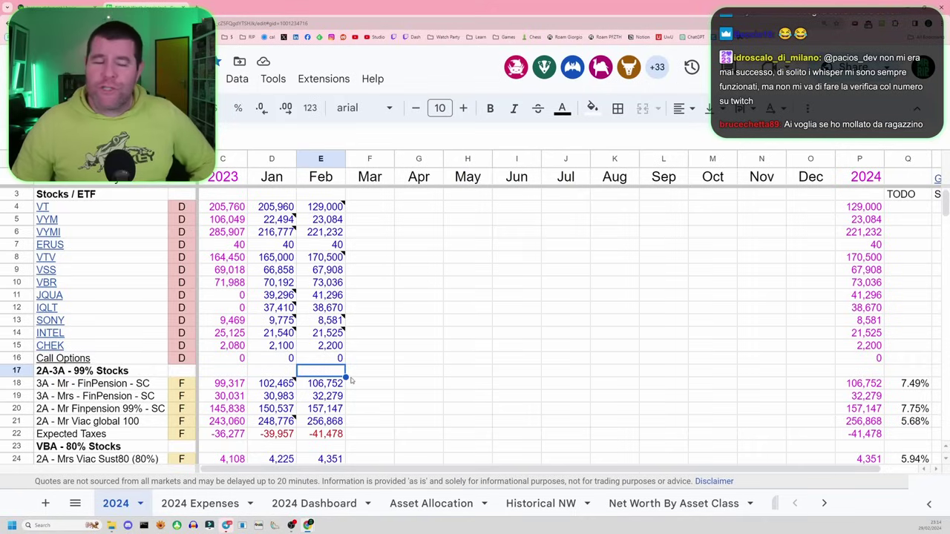
{"action": "left_click", "coordinate": [365, 367]}
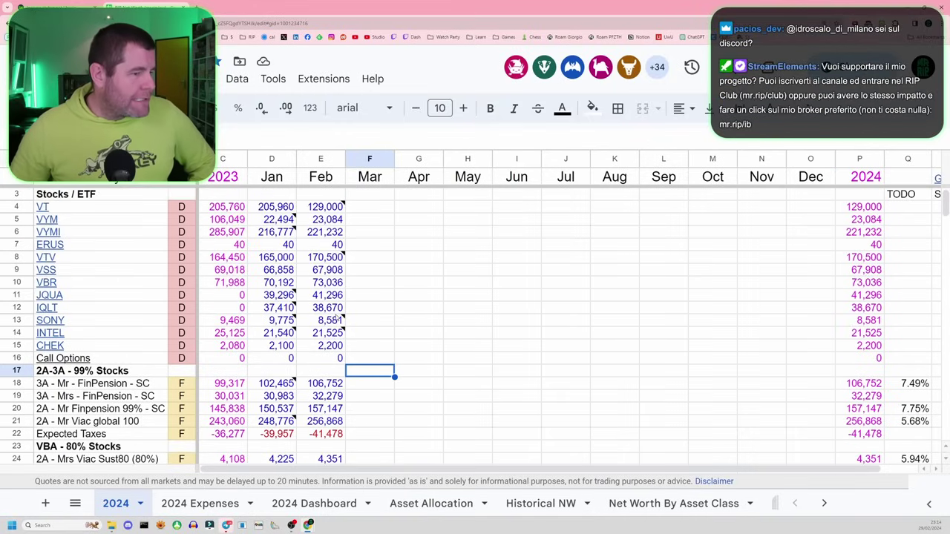
{"action": "scroll", "coordinate": [339, 316], "scroll_direction": "down", "scroll_amount": 2}
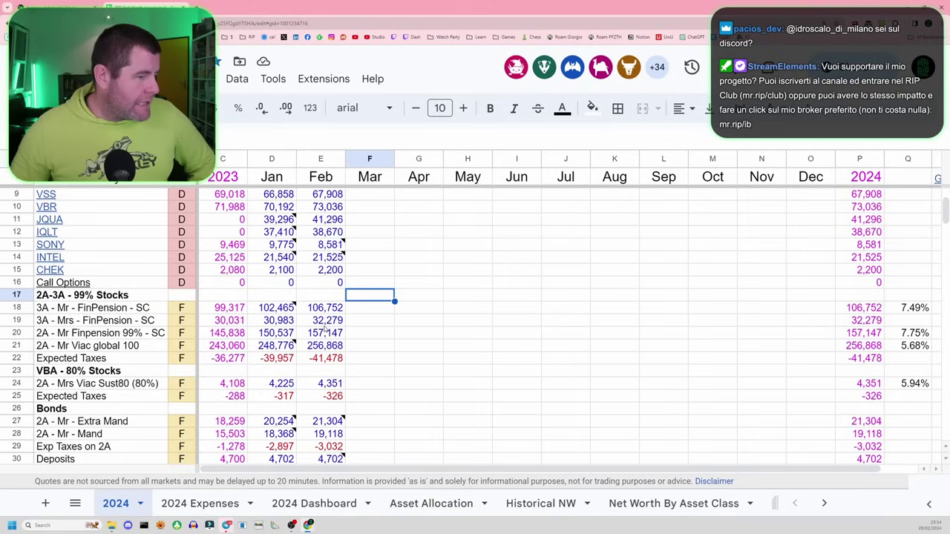
{"action": "scroll", "coordinate": [325, 332], "scroll_direction": "down", "scroll_amount": 1}
{"action": "scroll", "coordinate": [323, 328], "scroll_direction": "down", "scroll_amount": 2}
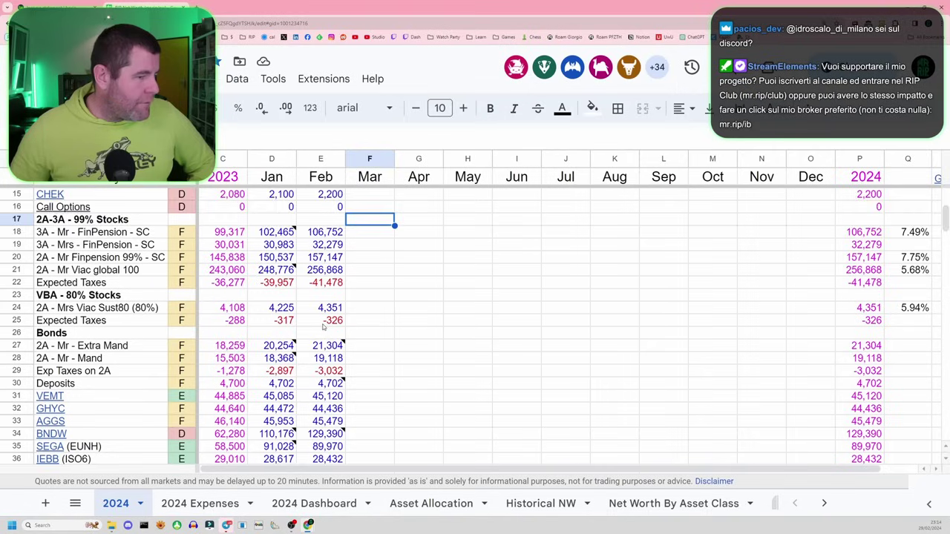
{"action": "scroll", "coordinate": [335, 264], "scroll_direction": "up", "scroll_amount": 1}
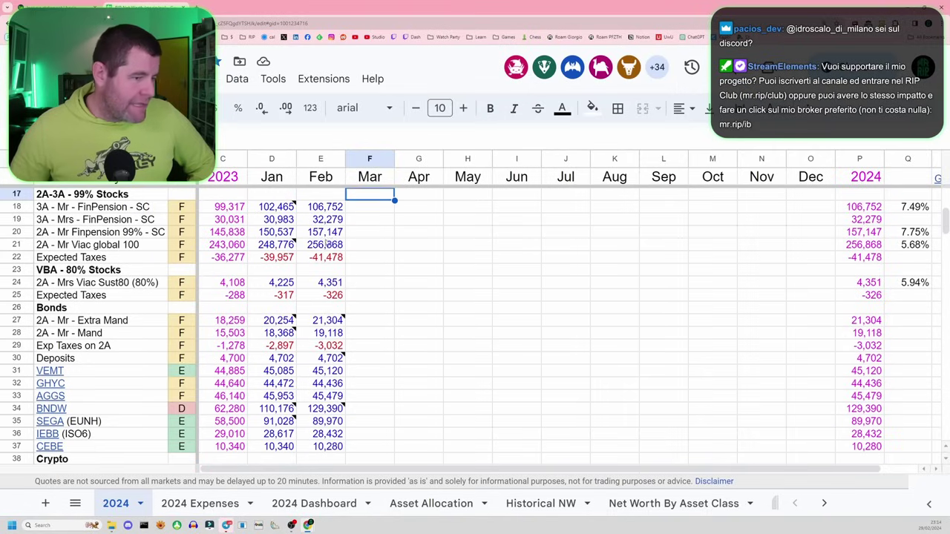
{"action": "left_click", "coordinate": [323, 211]}
{"action": "left_click", "coordinate": [323, 257]}
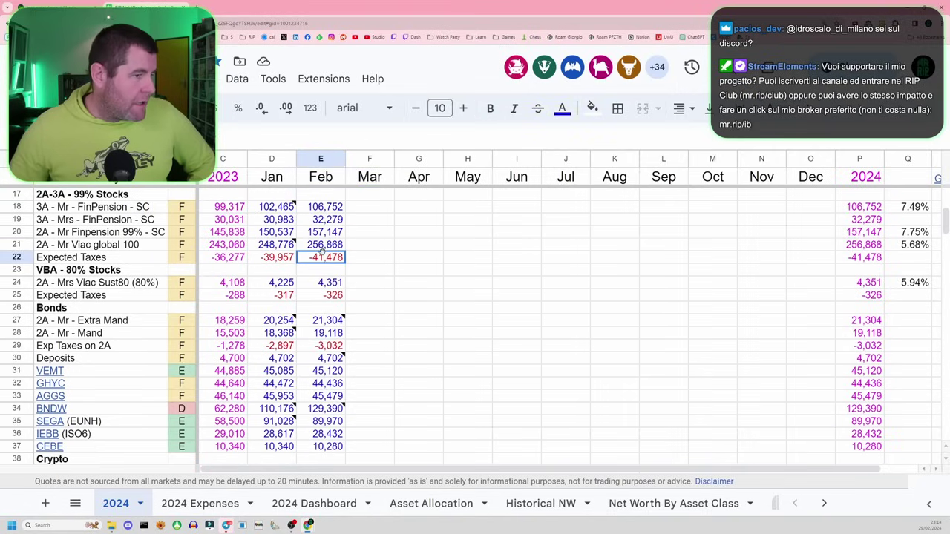
{"action": "left_click", "coordinate": [332, 283]}
{"action": "left_click", "coordinate": [334, 210]}
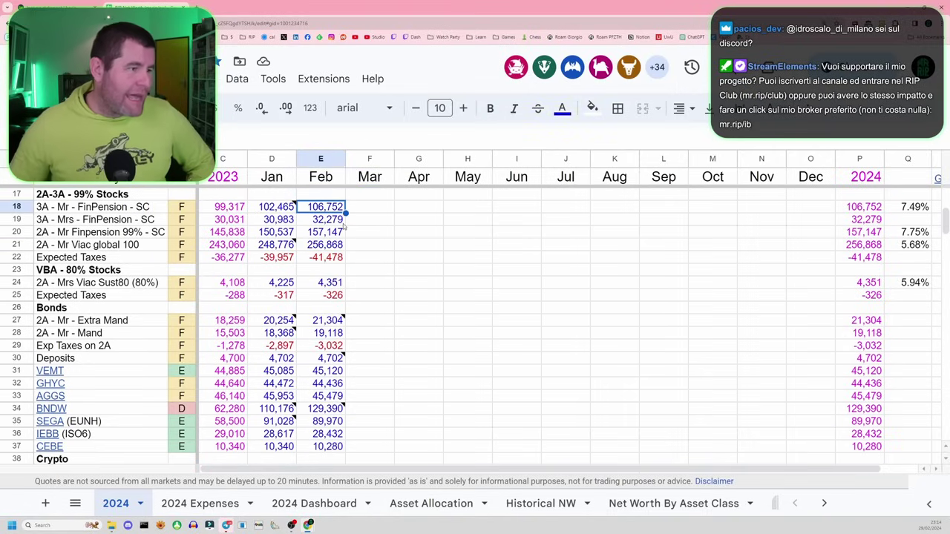
Follow the 3A - Mr - FinPension row across to its 2024 value and the percentage beside it.
{"action": "key", "text": "Home"}
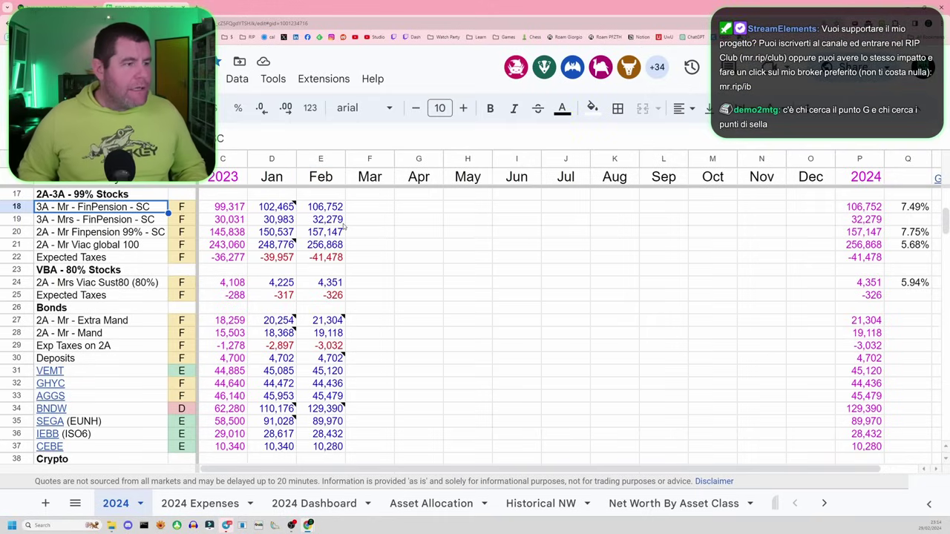
{"action": "key", "text": "Down"}
{"action": "key", "text": "Up"}
{"action": "key", "text": "Right"}
{"action": "key", "text": "Right"}
{"action": "key", "text": "Right"}
{"action": "key", "text": "Right"}
{"action": "key", "text": "ctrl+Right"}
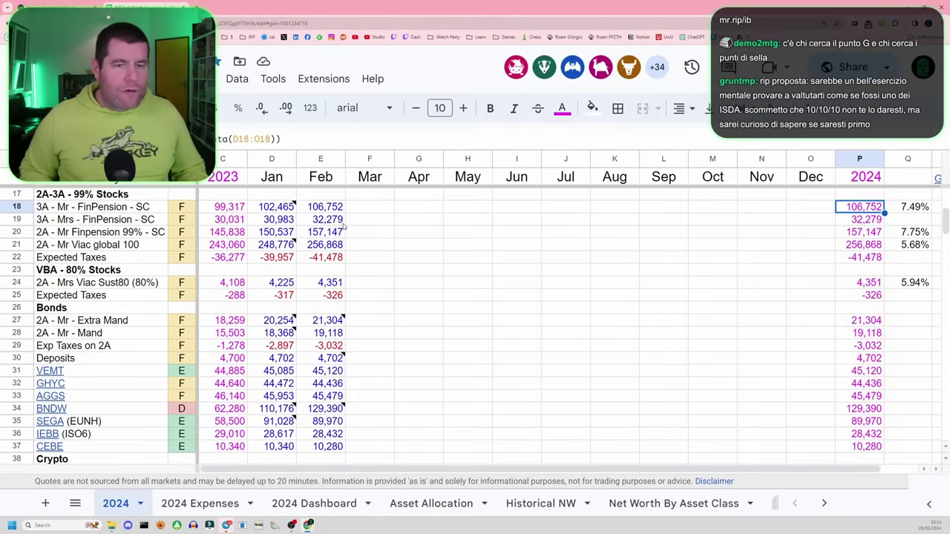
{"action": "key", "text": "Right"}
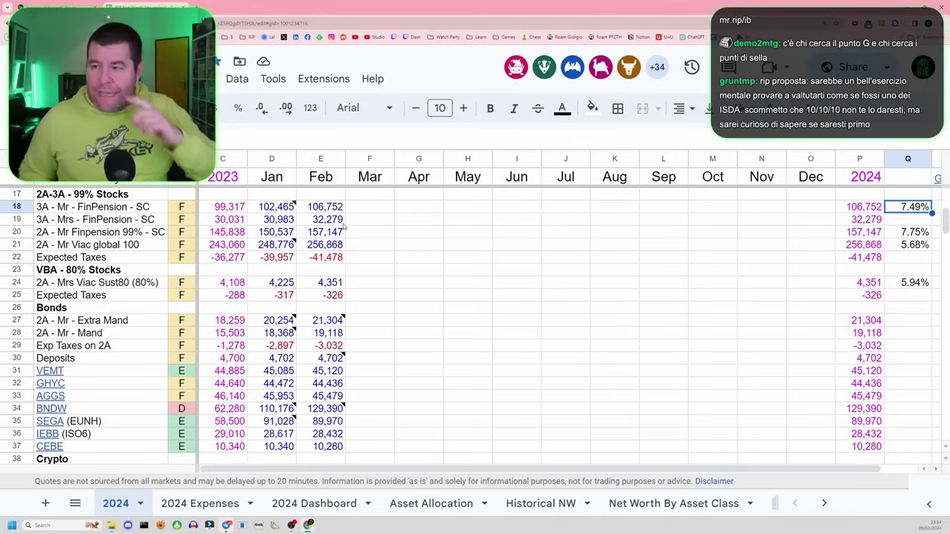
Compare the percentages beside the 2024 values of the two Mr FinPension rows and 2A - Mr Viac global 100.
{"action": "key", "text": "Down"}
{"action": "key", "text": "Down"}
{"action": "key", "text": "Down"}
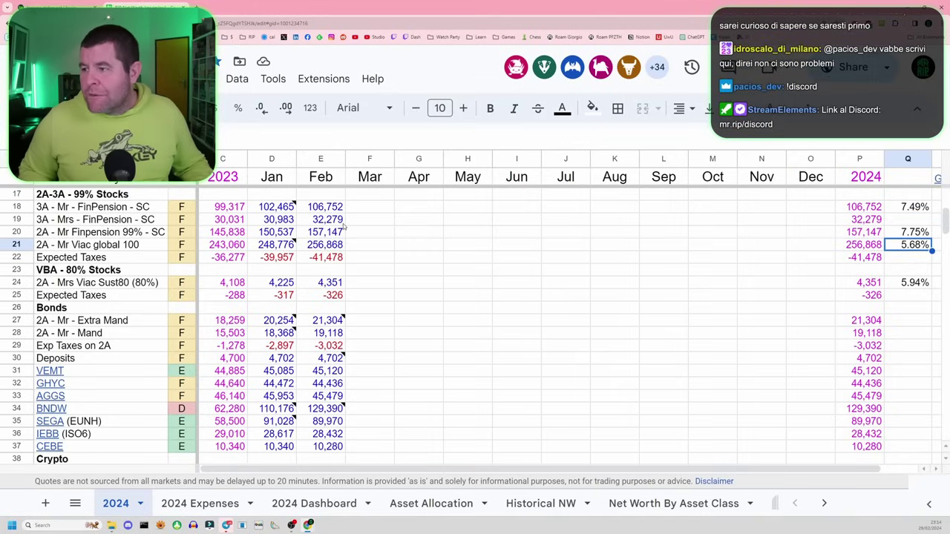
{"action": "key", "text": "Up"}
{"action": "key", "text": "shift+Up"}
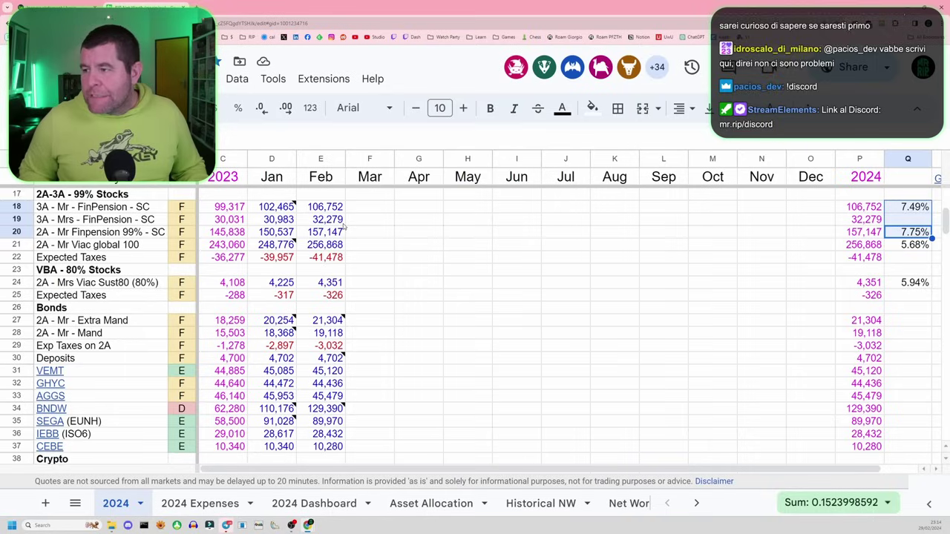
{"action": "key", "text": "Up"}
{"action": "key", "text": "Up"}
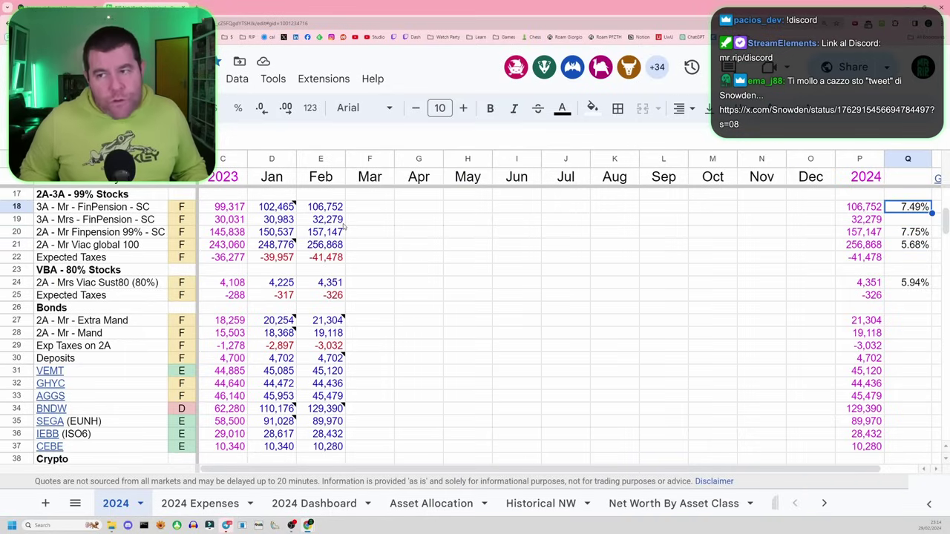
{"action": "key", "text": "shift+Down"}
{"action": "key", "text": "shift+Down"}
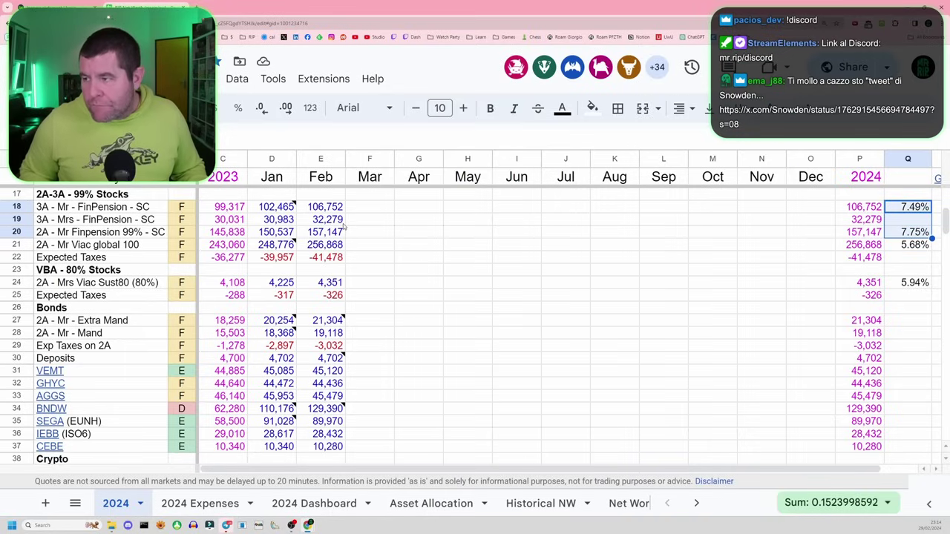
{"action": "key", "text": "Down"}
{"action": "key", "text": "Down"}
{"action": "key", "text": "Down"}
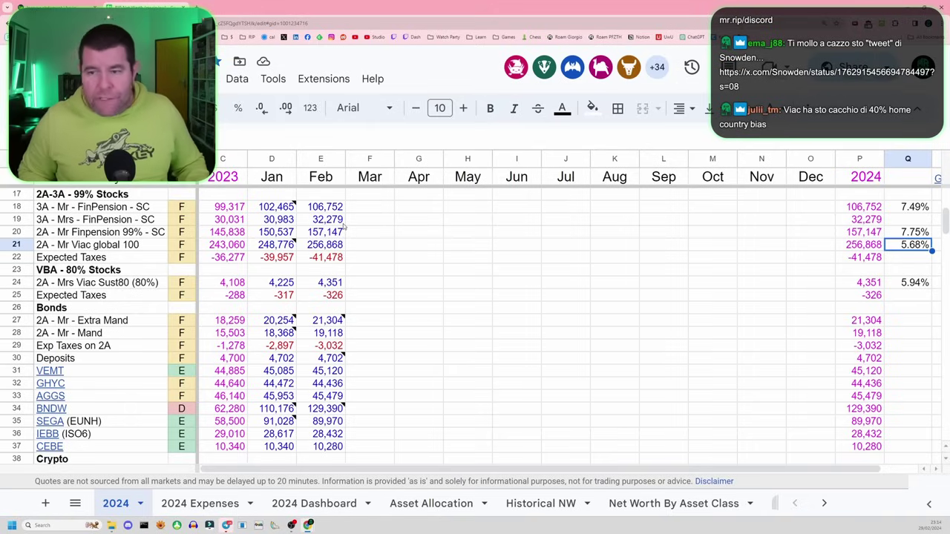
{"action": "key", "text": "Up"}
{"action": "key", "text": "Up"}
{"action": "key", "text": "Up"}
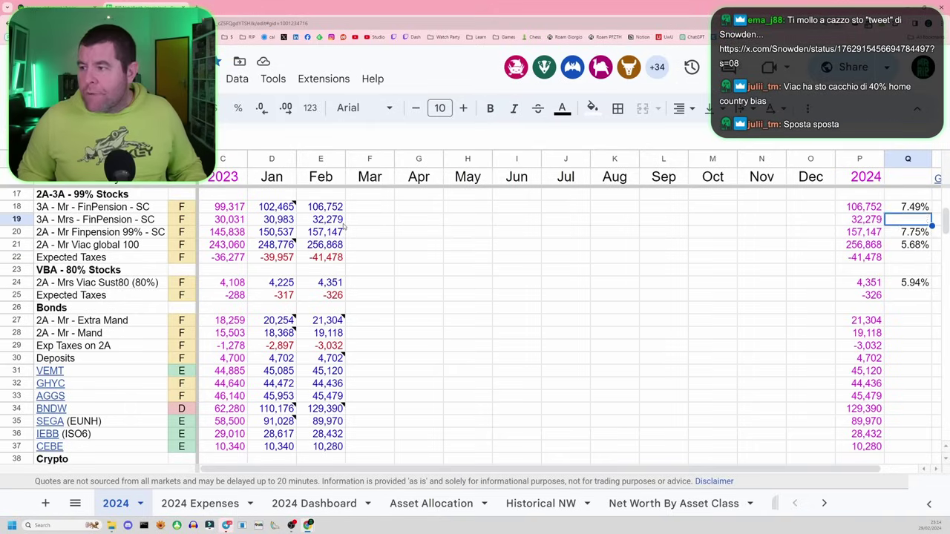
Go back along the 2A - Mr Viac global 100 row and read the note on its January value.
{"action": "key", "text": "Down"}
{"action": "key", "text": "Down"}
{"action": "key", "text": "Down"}
{"action": "key", "text": "Left"}
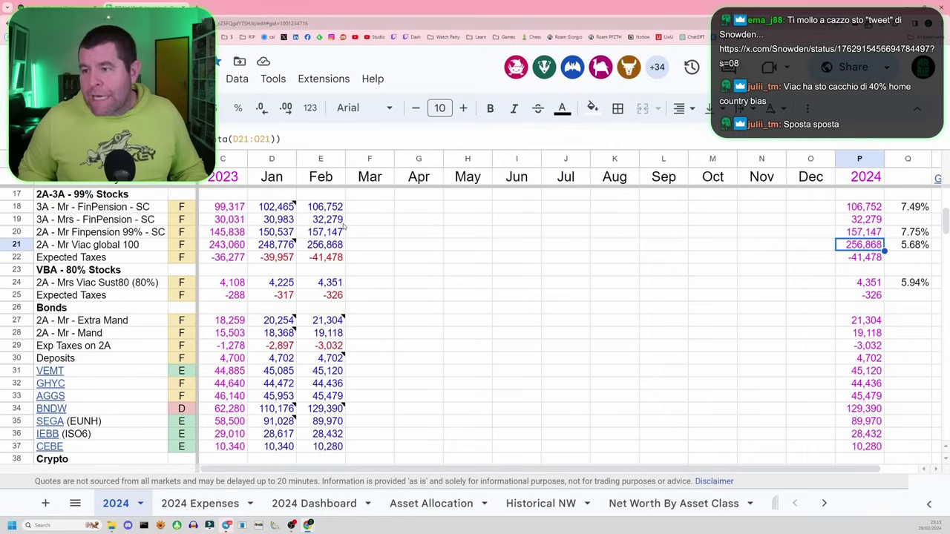
{"action": "key", "text": "ctrl+Left"}
{"action": "key", "text": "ctrl+Left"}
{"action": "key", "text": "Right"}
{"action": "key", "text": "Right"}
{"action": "key", "text": "Right"}
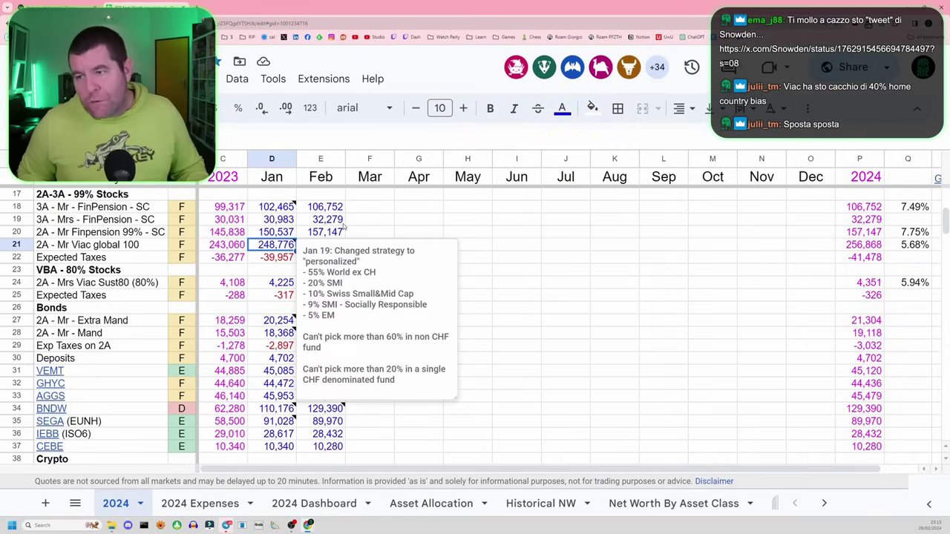
{"action": "key", "text": "Right"}
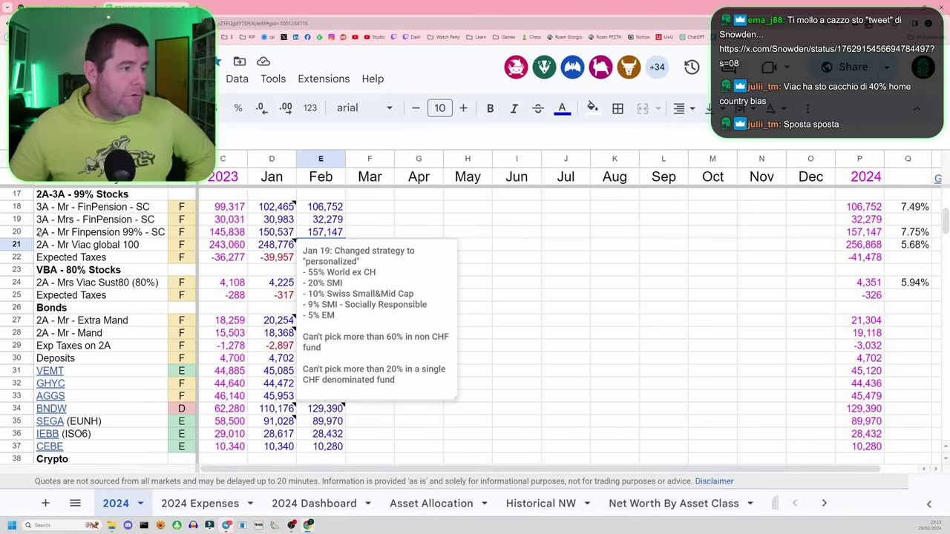
Compare February's values for 2A - Mr Viac global 100 and 2A - Mr Finpension 99%.
{"action": "left_click", "coordinate": [323, 235]}
{"action": "left_click", "coordinate": [318, 245]}
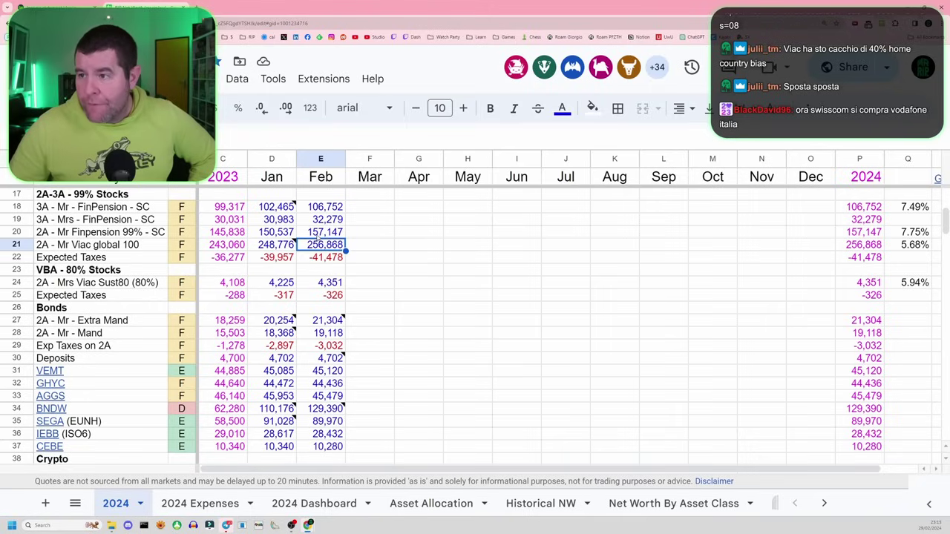
{"action": "left_click", "coordinate": [317, 233]}
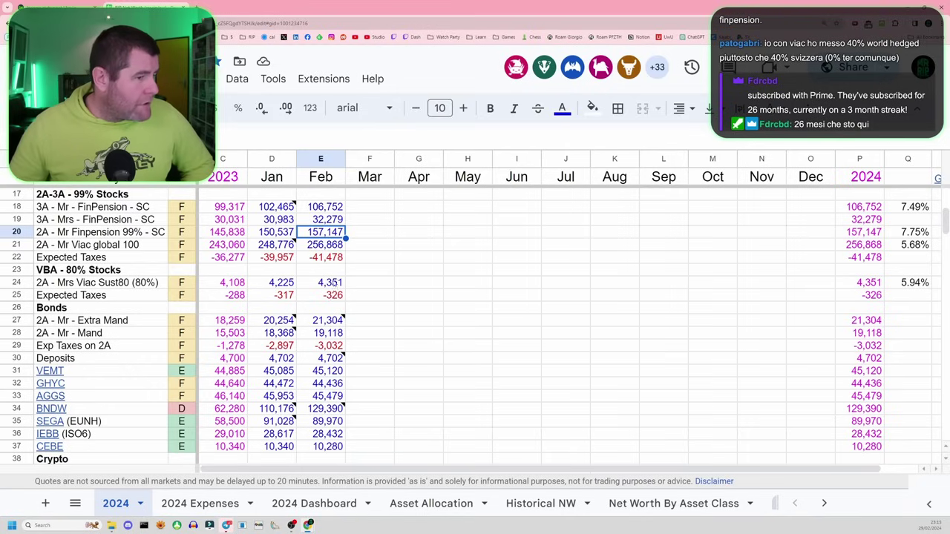
In the Bonds section, read the notes on February's 2A - Mr - Extra Mand and Deposits values and check BNDW.
{"action": "left_click", "coordinate": [324, 319]}
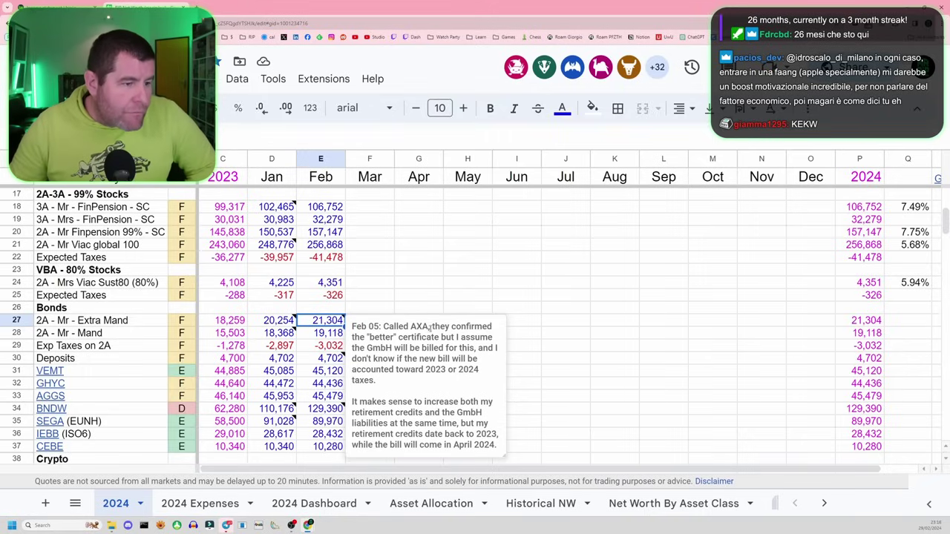
{"action": "left_click", "coordinate": [327, 331]}
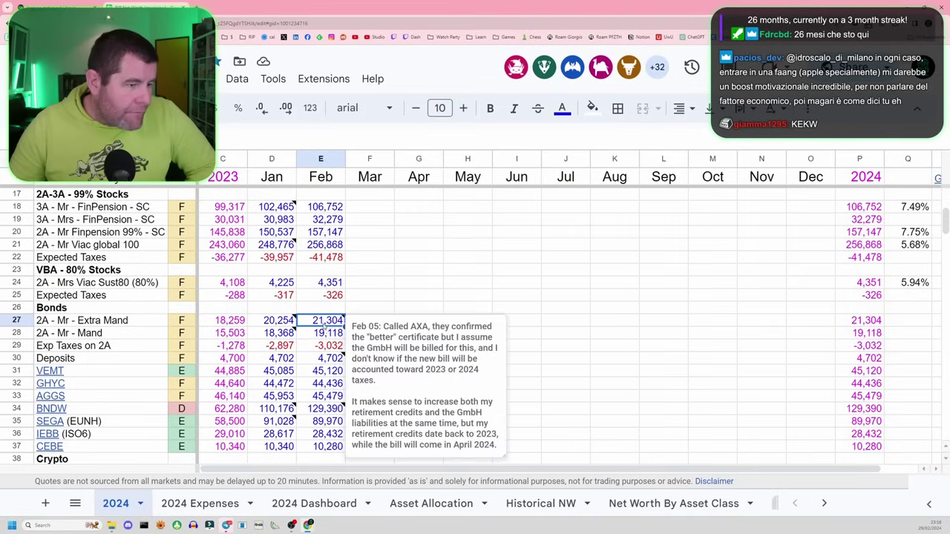
{"action": "scroll", "coordinate": [373, 351], "scroll_direction": "down", "scroll_amount": 3}
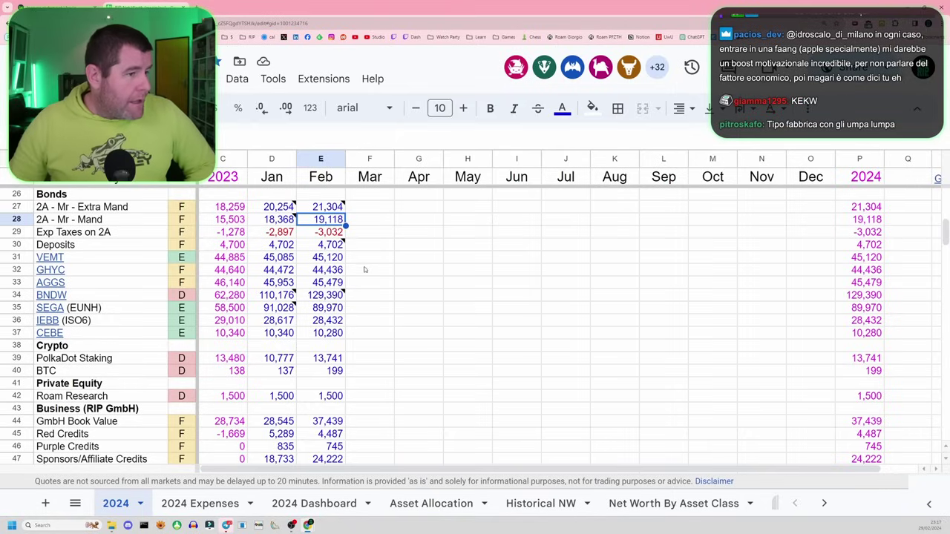
{"action": "left_click", "coordinate": [324, 247]}
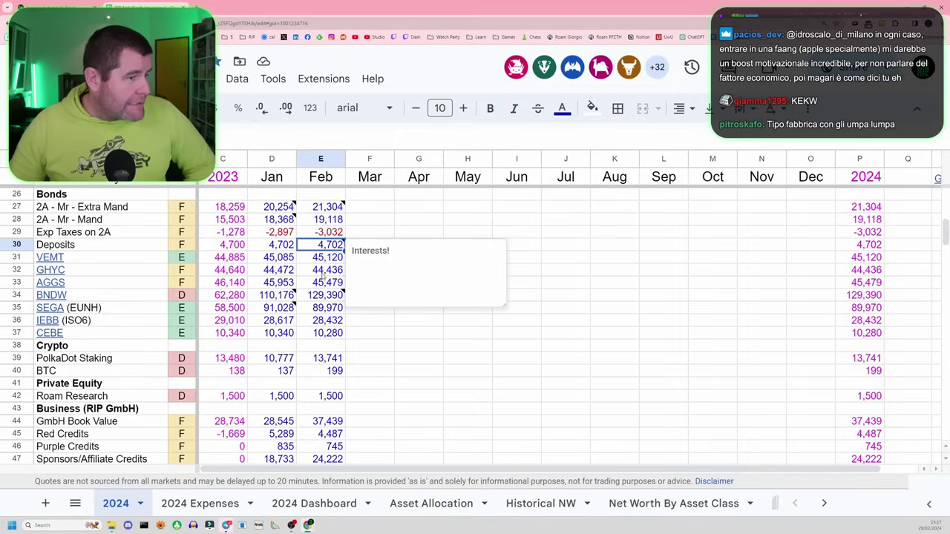
{"action": "left_click", "coordinate": [321, 297]}
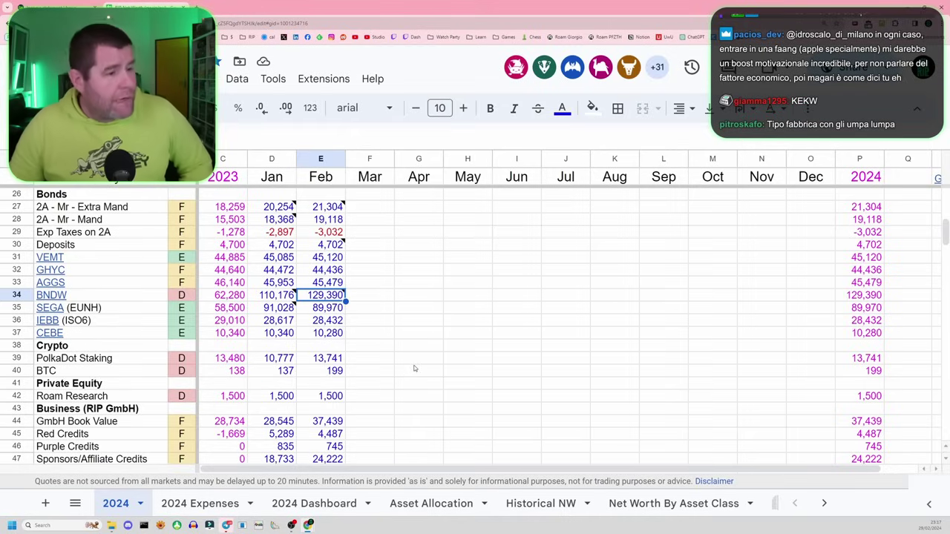
Check February's PolkaDot Staking and BTC values in the Crypto section.
{"action": "scroll", "coordinate": [382, 359], "scroll_direction": "down", "scroll_amount": 2}
{"action": "left_click_drag", "start_coordinate": [340, 309], "coordinate": [343, 321]}
{"action": "left_click", "coordinate": [356, 337]}
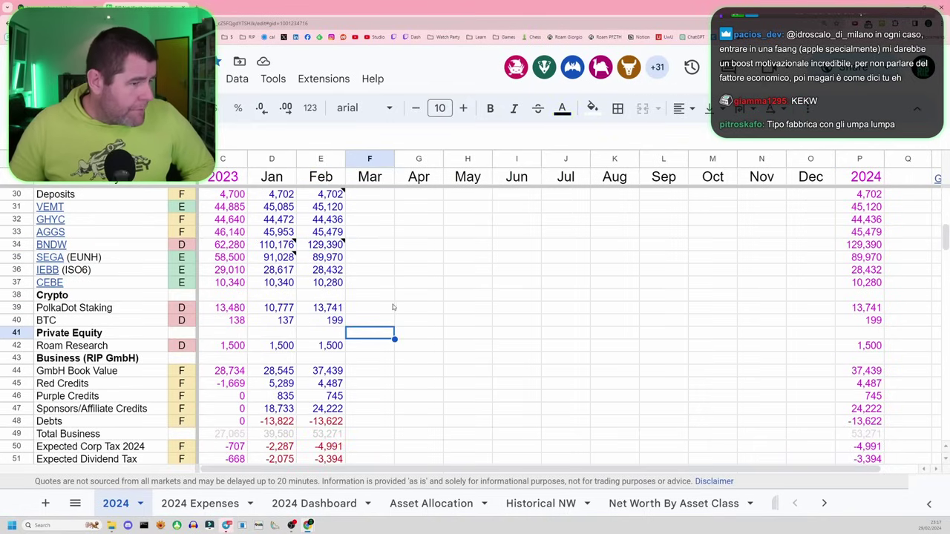
Review February's Business (RIP GmbH) values from GmbH Book Value down to Expected Dividend Tax.
{"action": "scroll", "coordinate": [392, 306], "scroll_direction": "up", "scroll_amount": 1}
{"action": "scroll", "coordinate": [393, 306], "scroll_direction": "down", "scroll_amount": 10}
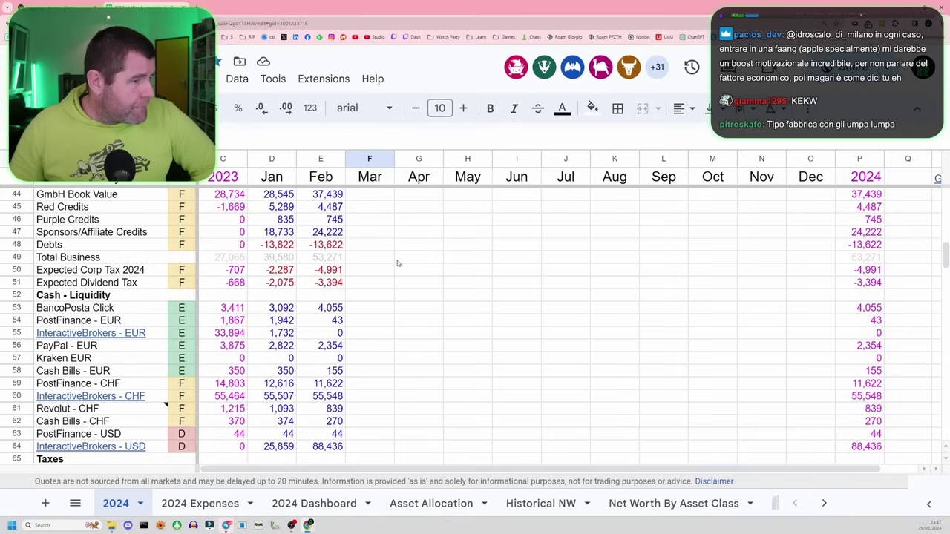
{"action": "scroll", "coordinate": [397, 262], "scroll_direction": "up", "scroll_amount": 5}
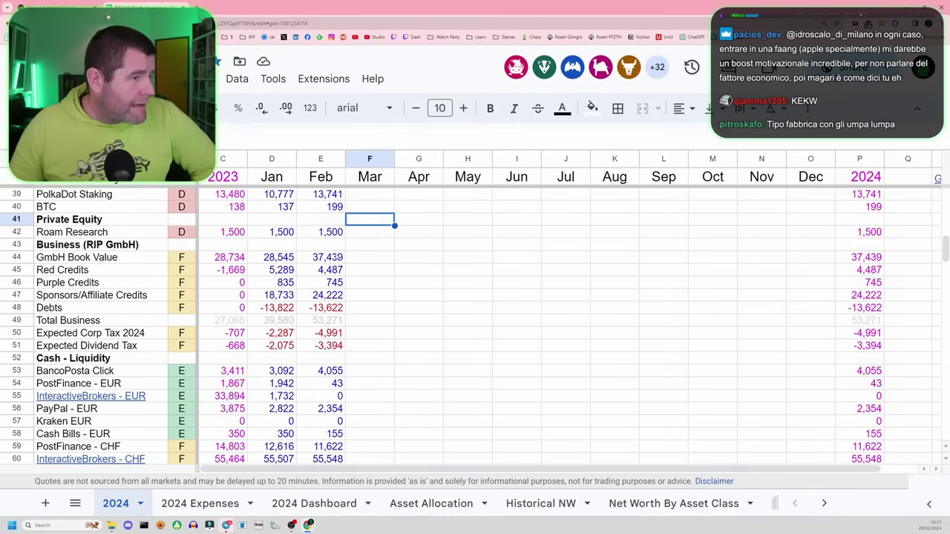
{"action": "left_click_drag", "start_coordinate": [338, 257], "coordinate": [336, 346]}
{"action": "left_click", "coordinate": [381, 348]}
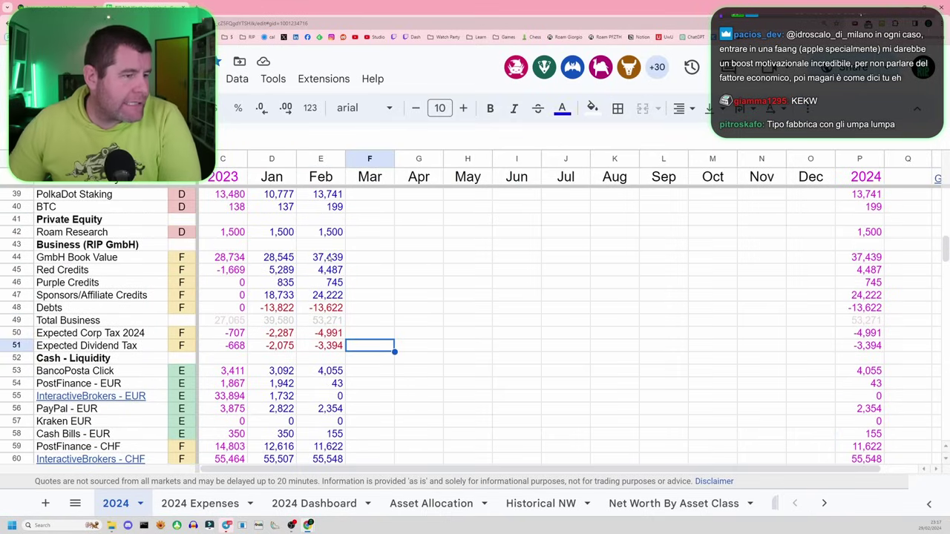
Compare the Total Business value across 2023, January and February, and enlarge the sheet view.
{"action": "left_click", "coordinate": [323, 319]}
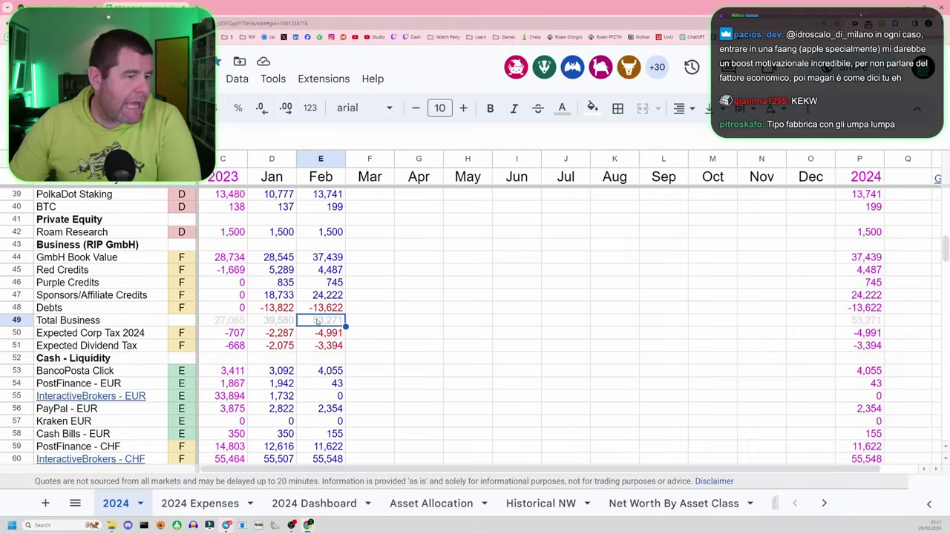
{"action": "left_click", "coordinate": [22, 322]}
{"action": "left_click", "coordinate": [275, 323]}
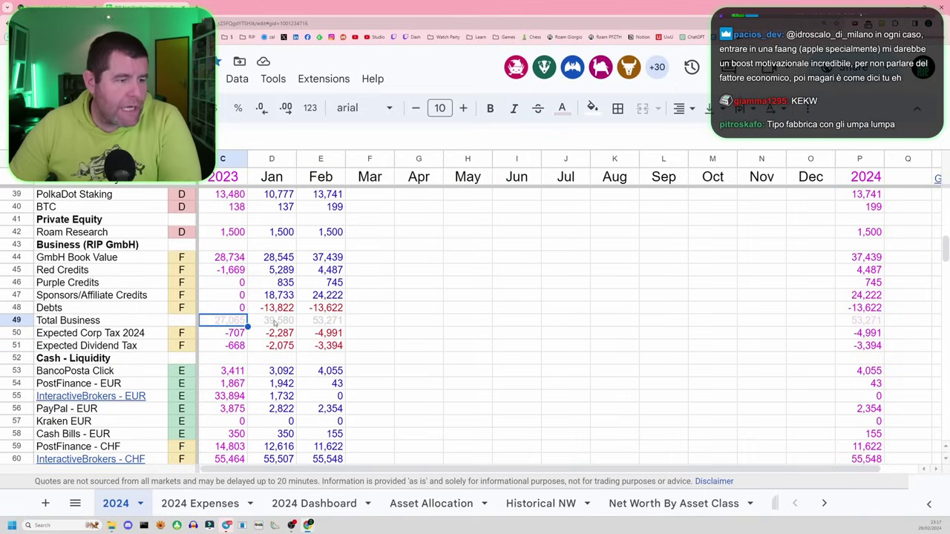
{"action": "left_click", "coordinate": [314, 324]}
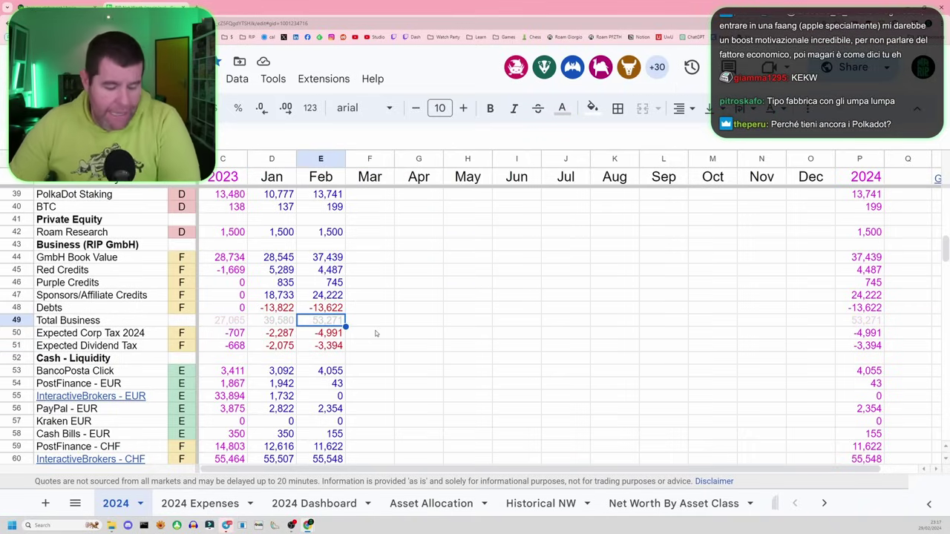
{"action": "key", "text": "ctrl+plus"}
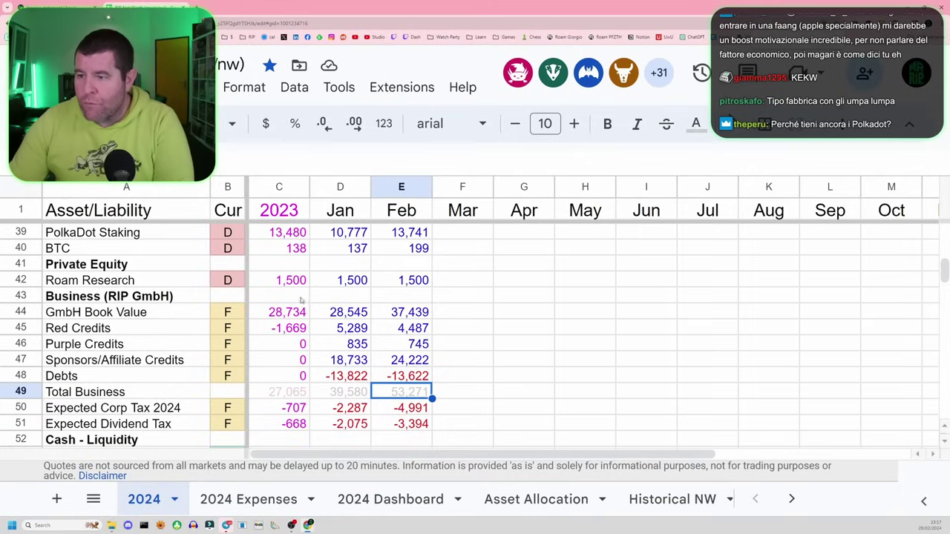
{"action": "left_click", "coordinate": [236, 392]}
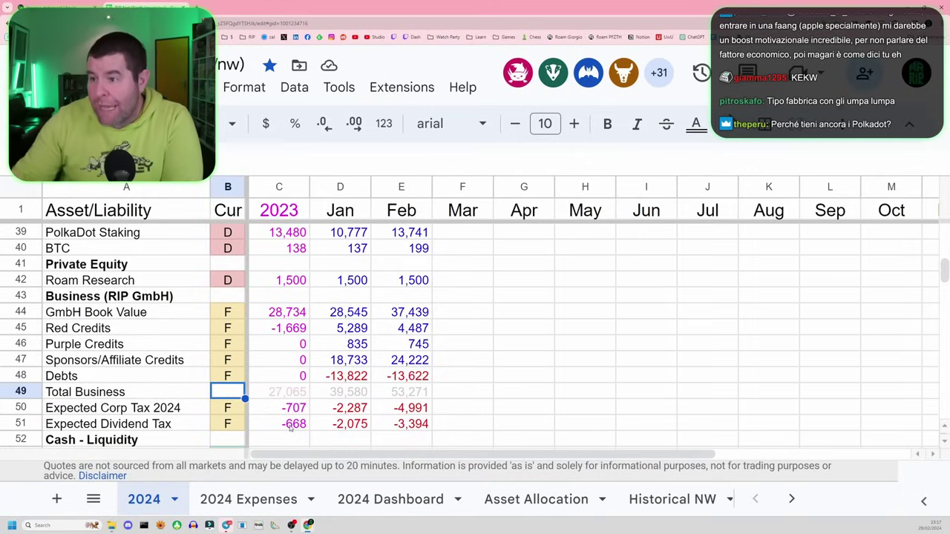
Inspect the formula behind February's Total Business value and the Business rows from GmbH Book Value to Debts that it adds up.
{"action": "left_click", "coordinate": [386, 397]}
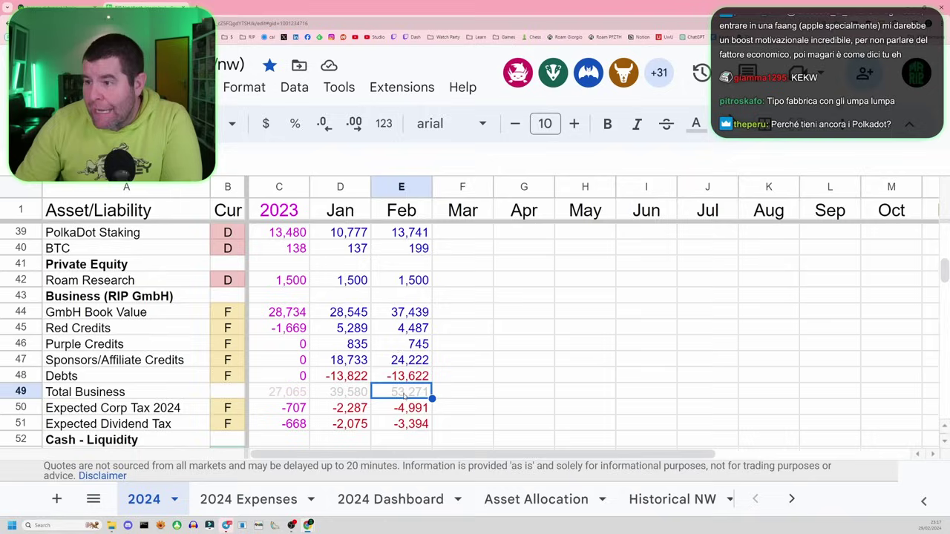
{"action": "double_click", "coordinate": [403, 395]}
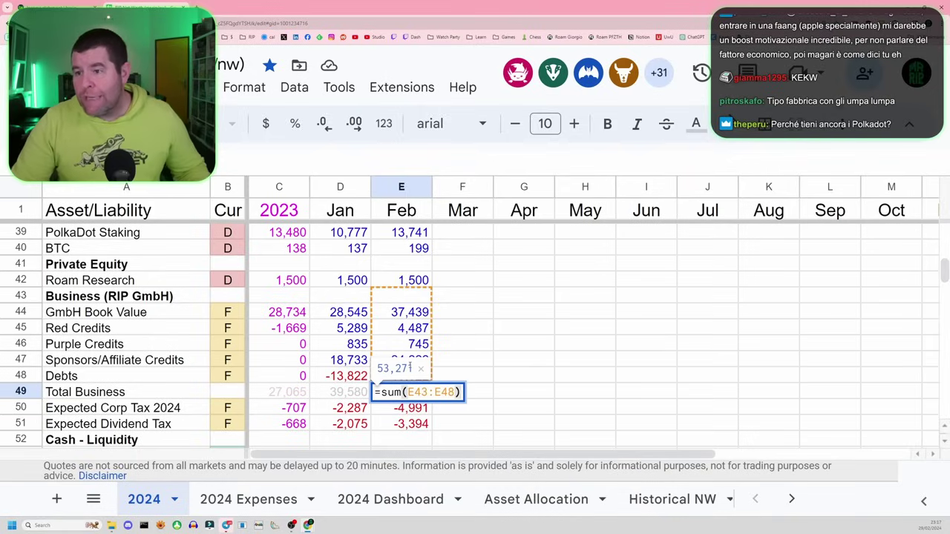
{"action": "key", "text": "Escape"}
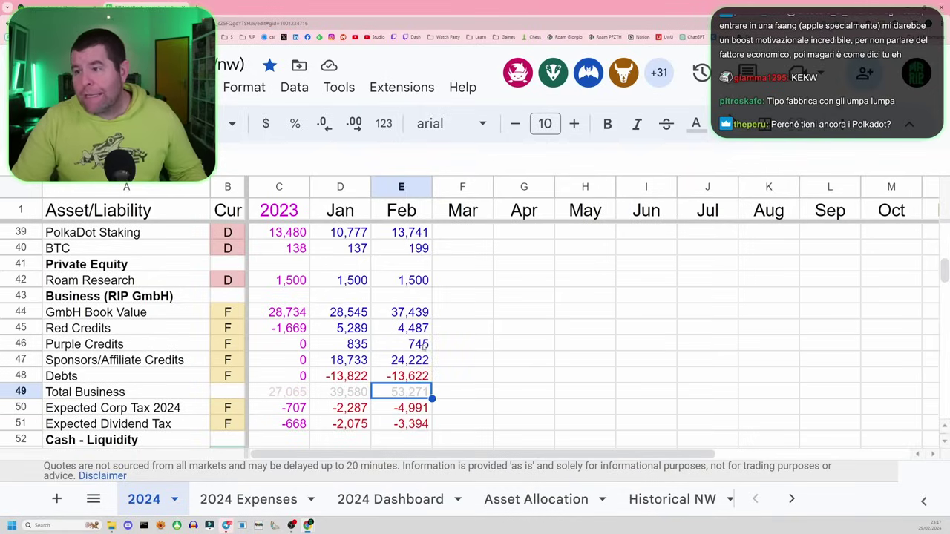
{"action": "left_click_drag", "start_coordinate": [416, 377], "coordinate": [417, 314]}
{"action": "left_click", "coordinate": [416, 392]}
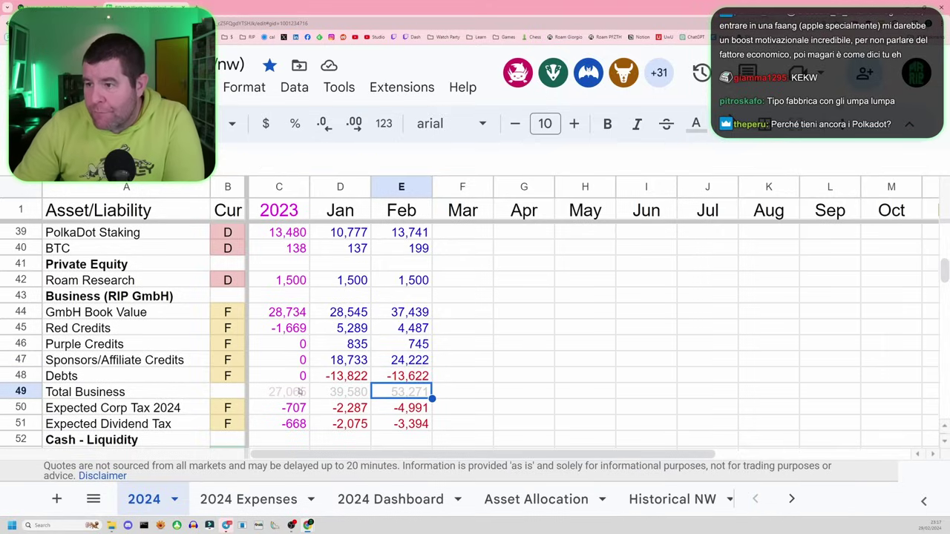
Compare February's Total Business value with those of 2023 and January.
{"action": "left_click", "coordinate": [240, 391]}
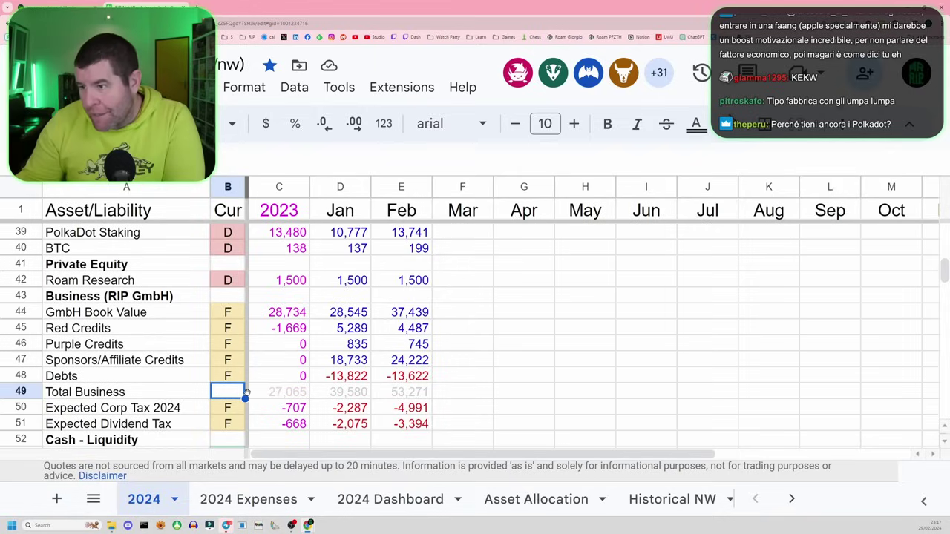
{"action": "left_click_drag", "start_coordinate": [418, 390], "coordinate": [290, 392]}
{"action": "left_click", "coordinate": [290, 392]}
{"action": "left_click", "coordinate": [333, 398]}
{"action": "left_click", "coordinate": [410, 399]}
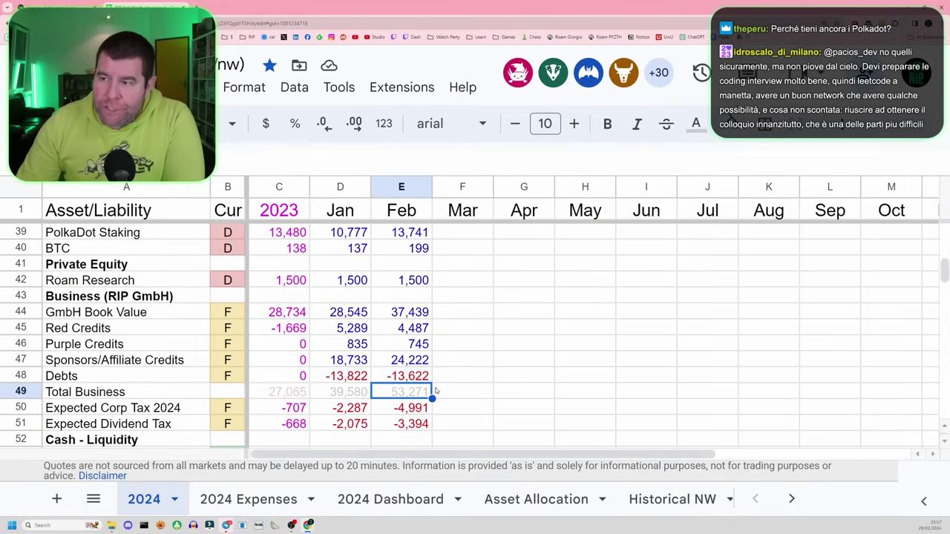
{"action": "left_click", "coordinate": [292, 396]}
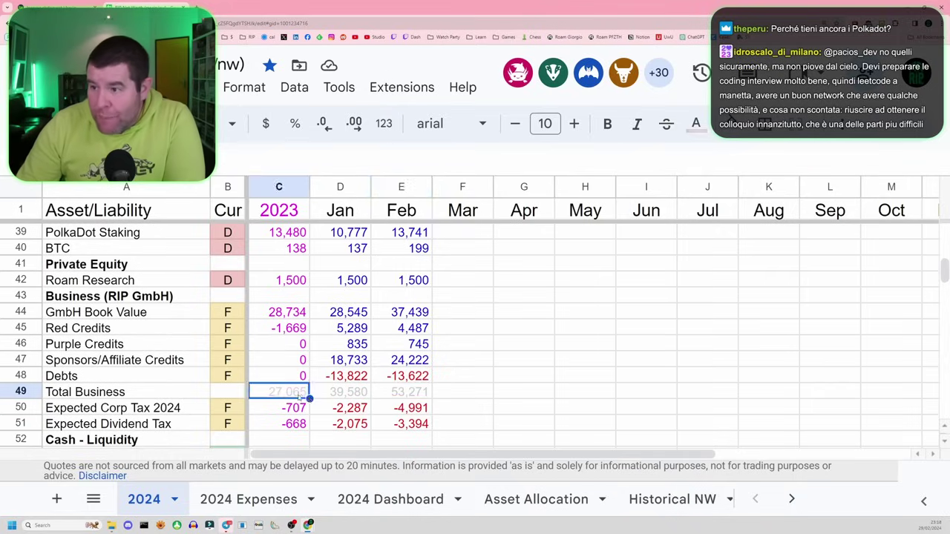
{"action": "left_click", "coordinate": [337, 401]}
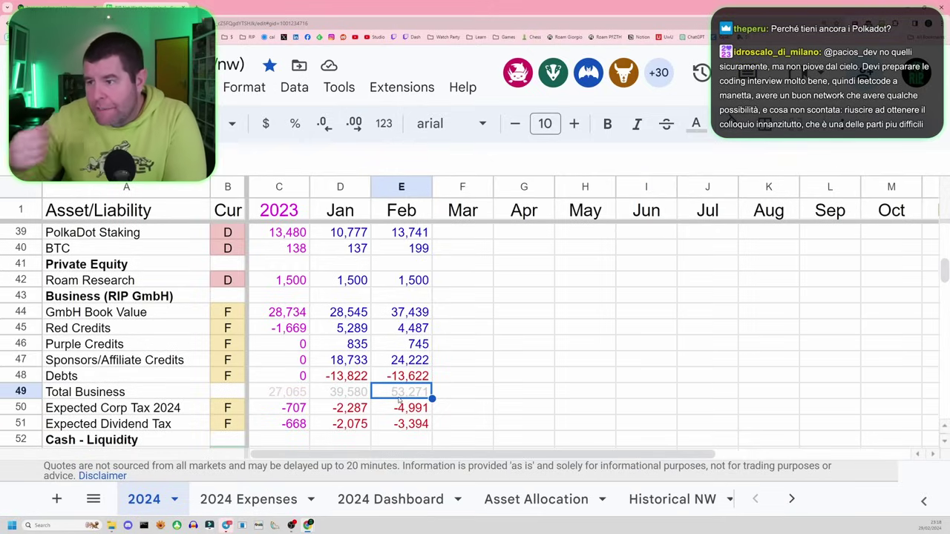
Review February's Business (RIP GmbH) block from GmbH Book Value to Total Business, including the three credit rows.
{"action": "scroll", "coordinate": [398, 388], "scroll_direction": "up", "scroll_amount": 2}
{"action": "left_click", "coordinate": [406, 293]}
{"action": "scroll", "coordinate": [420, 285], "scroll_direction": "down", "scroll_amount": 3}
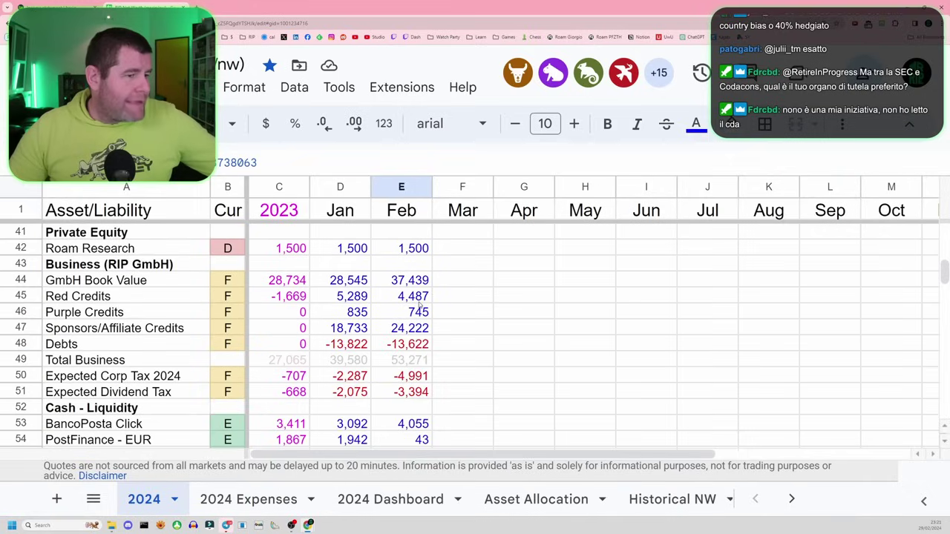
{"action": "scroll", "coordinate": [417, 276], "scroll_direction": "down", "scroll_amount": 1}
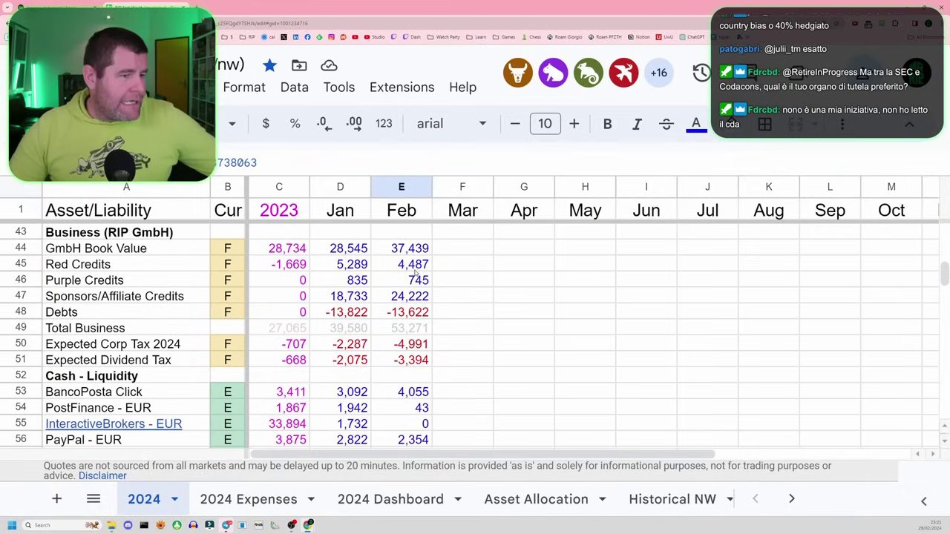
{"action": "left_click_drag", "start_coordinate": [409, 252], "coordinate": [409, 331]}
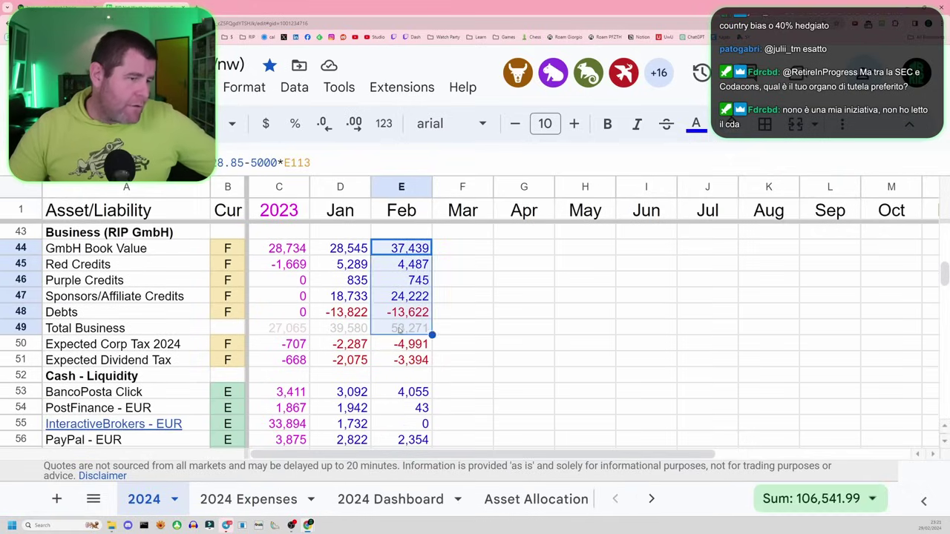
{"action": "left_click", "coordinate": [410, 332]}
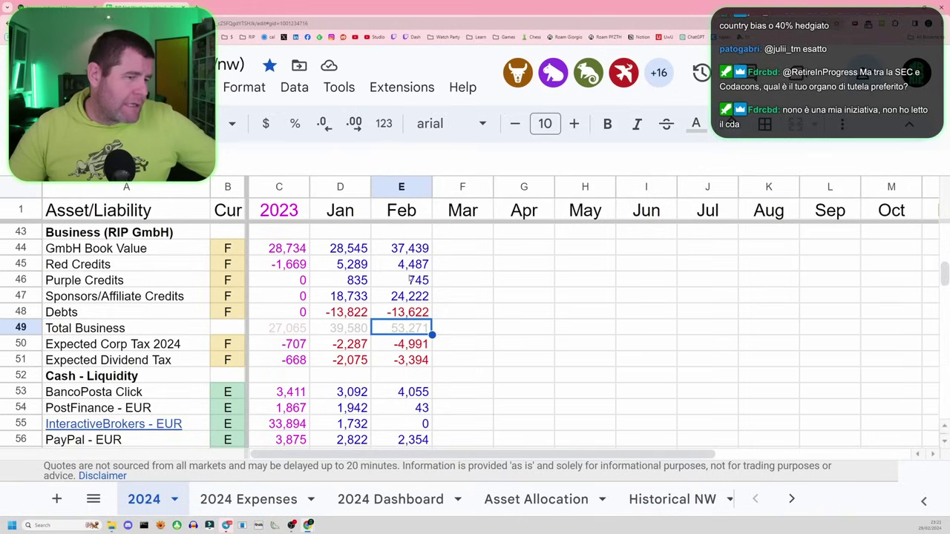
{"action": "left_click_drag", "start_coordinate": [413, 270], "coordinate": [417, 301]}
{"action": "left_click", "coordinate": [465, 288]}
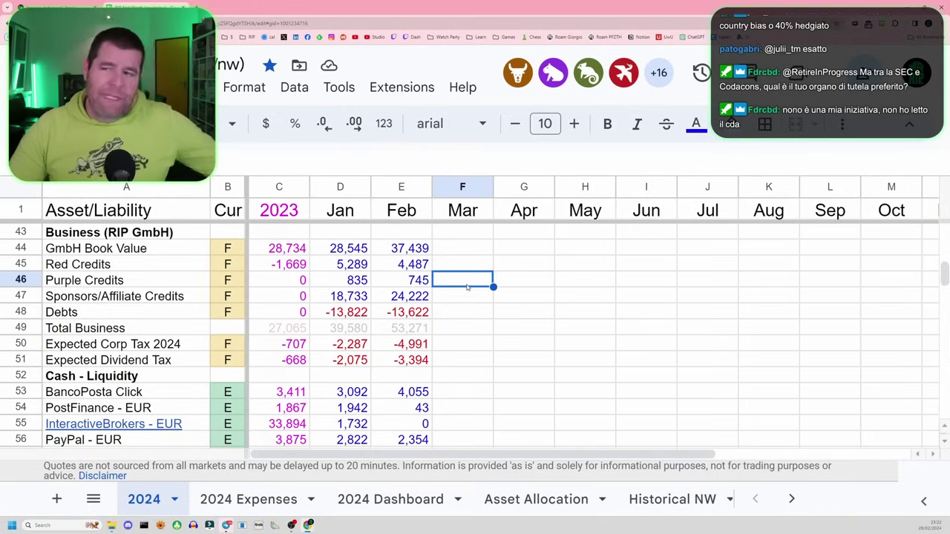
Check February's Red Credits, Purple Credits and Sponsors/Affiliate Credits, examining the IMPORTRANGE formula behind the sponsors value.
{"action": "left_click", "coordinate": [421, 266]}
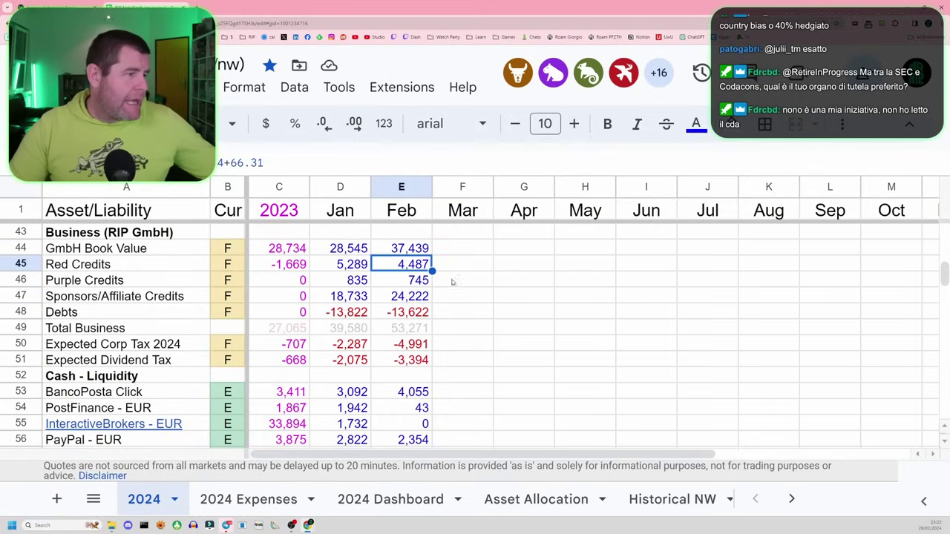
{"action": "left_click", "coordinate": [413, 288]}
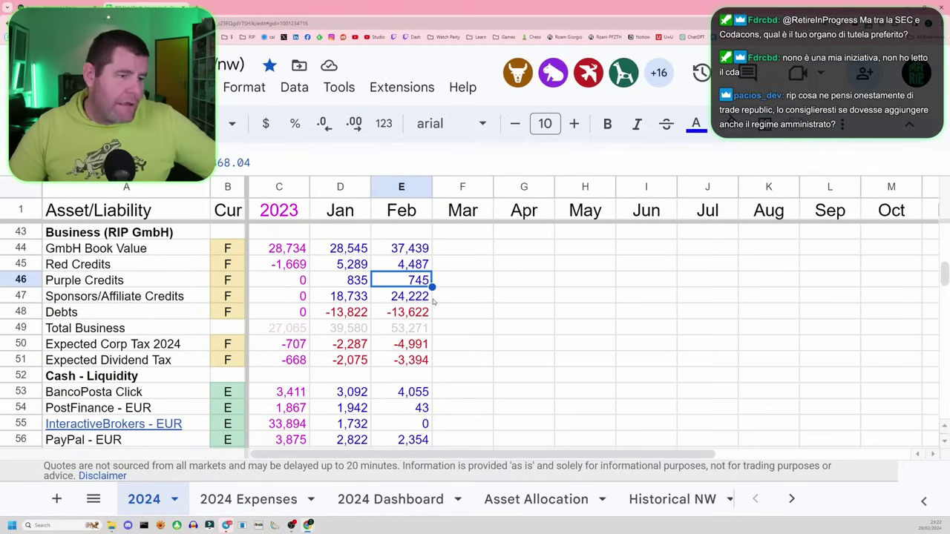
{"action": "left_click", "coordinate": [426, 300]}
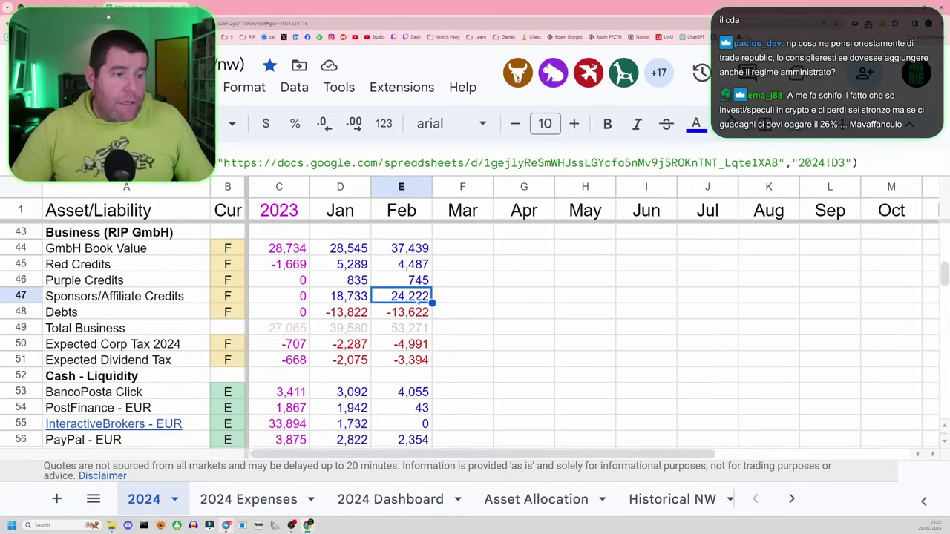
{"action": "left_click_drag", "start_coordinate": [222, 163], "coordinate": [732, 163]}
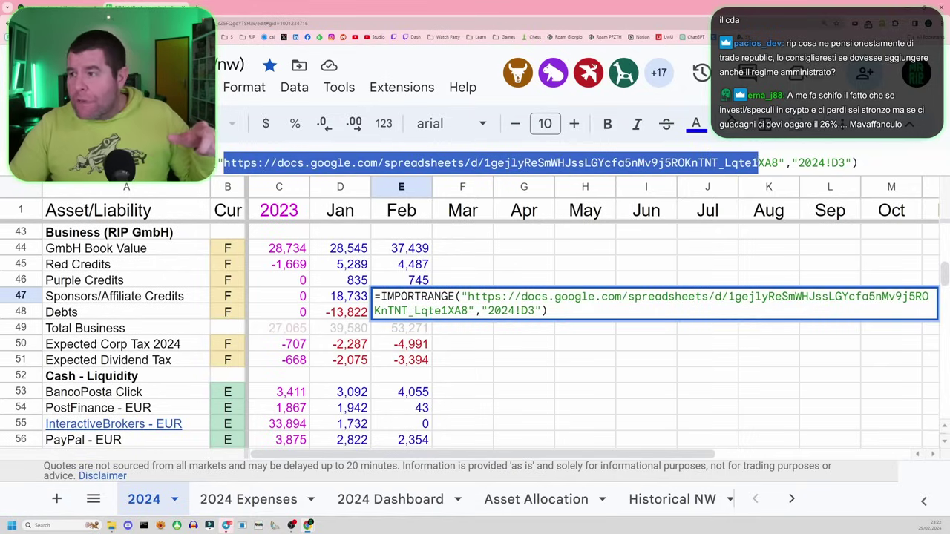
{"action": "left_click", "coordinate": [731, 162]}
{"action": "key", "text": "Escape"}
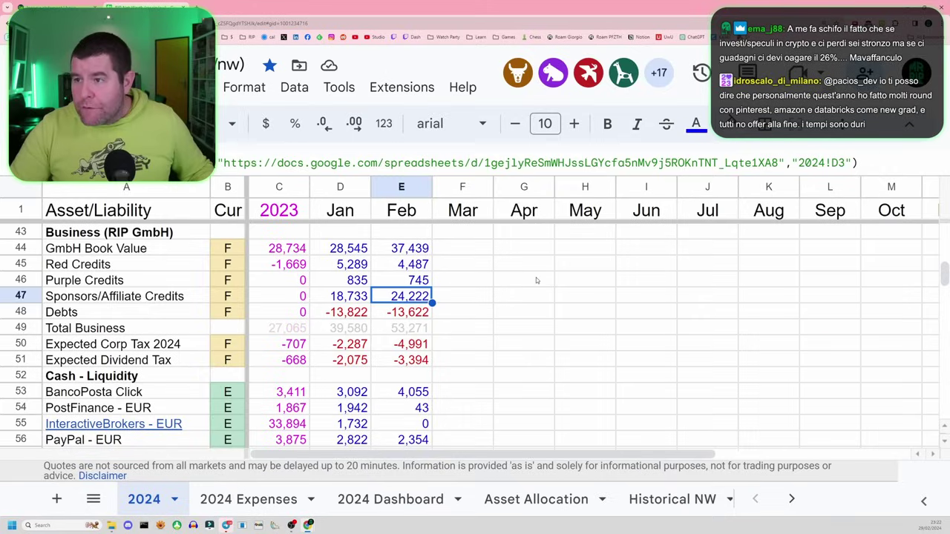
{"action": "left_click", "coordinate": [443, 313]}
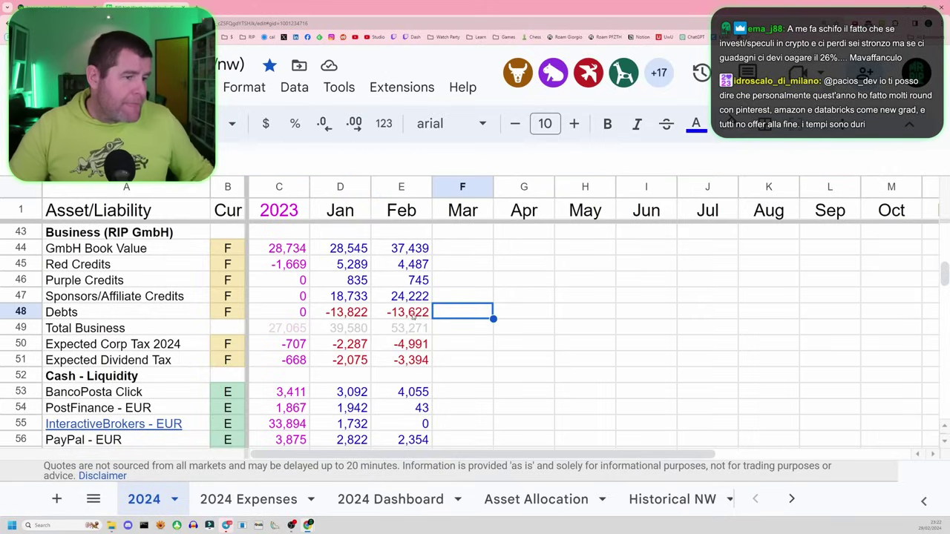
Review February's Cash - Liquidity balances and total the InteractiveBrokers CHF and USD amounts.
{"action": "scroll", "coordinate": [420, 328], "scroll_direction": "down", "scroll_amount": 2}
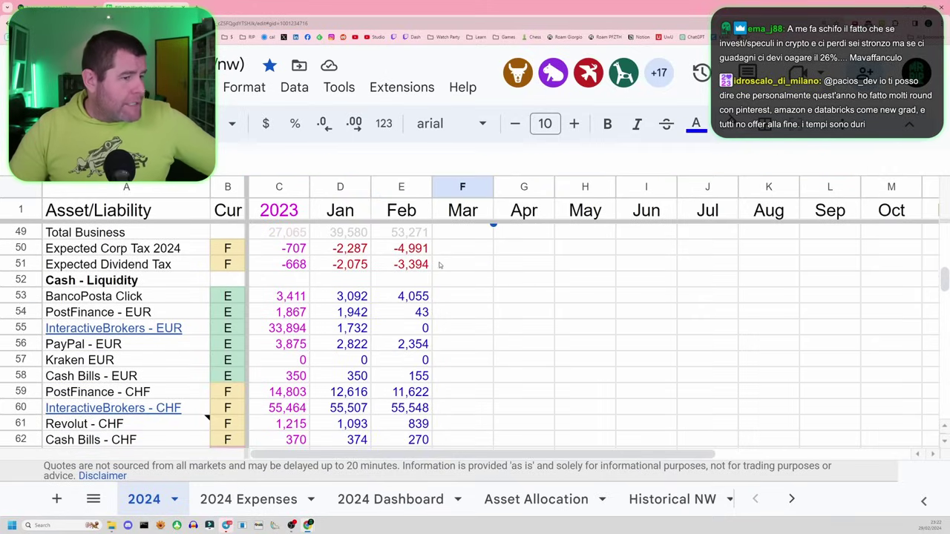
{"action": "scroll", "coordinate": [438, 263], "scroll_direction": "down", "scroll_amount": 1}
{"action": "left_click_drag", "start_coordinate": [417, 253], "coordinate": [416, 344]}
{"action": "scroll", "coordinate": [415, 343], "scroll_direction": "down", "scroll_amount": 2}
{"action": "left_click", "coordinate": [410, 343]}
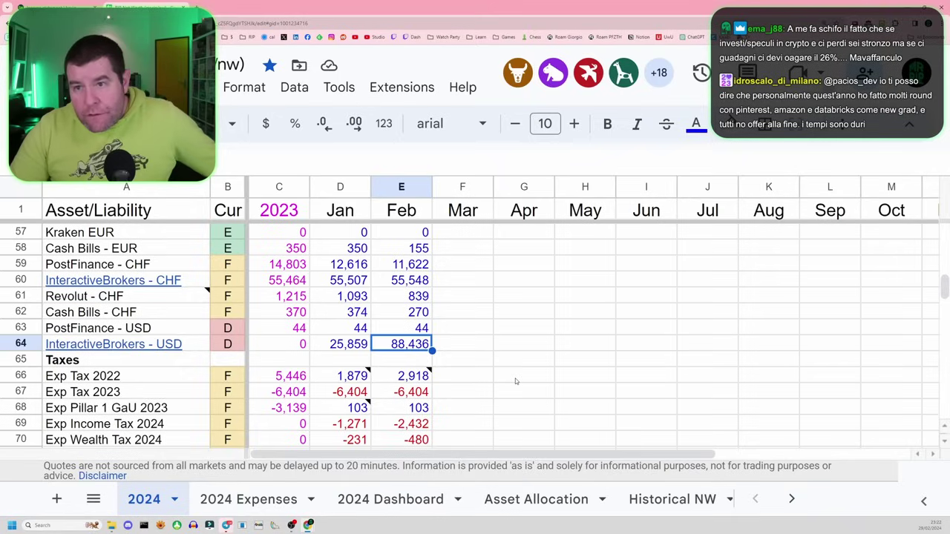
{"action": "left_click", "coordinate": [425, 280], "text": "ctrl"}
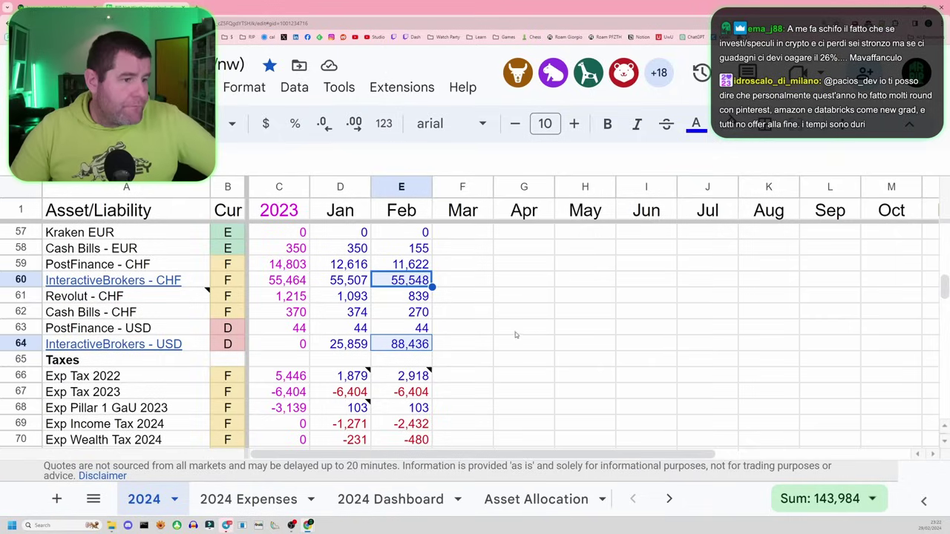
{"action": "left_click", "coordinate": [460, 347]}
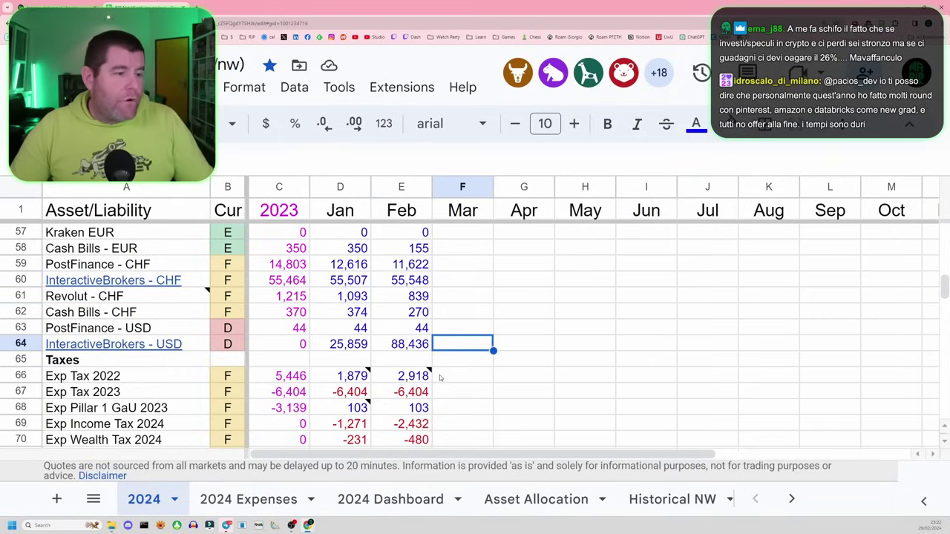
In the Taxes section, read the notes on the February and January values of Exp Tax 2022.
{"action": "scroll", "coordinate": [476, 314], "scroll_direction": "down", "scroll_amount": 3}
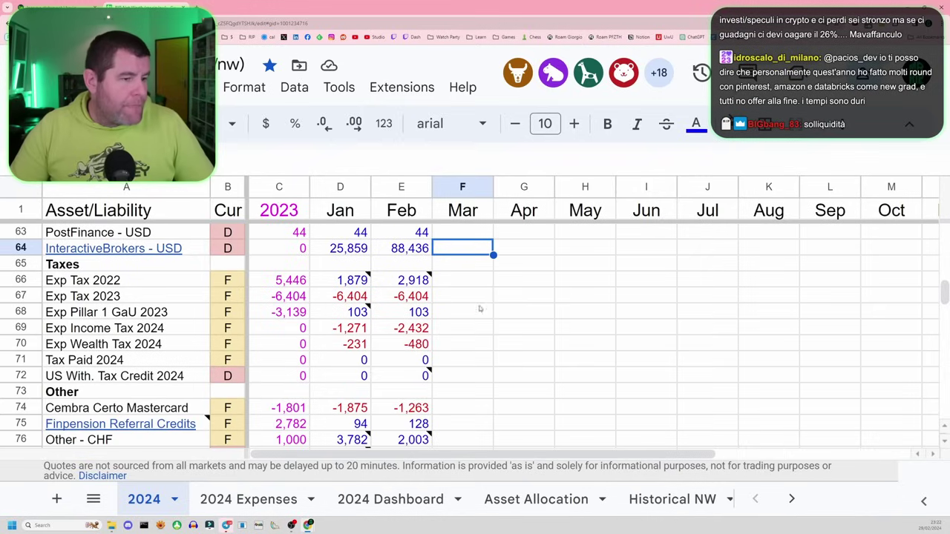
{"action": "left_click", "coordinate": [413, 279]}
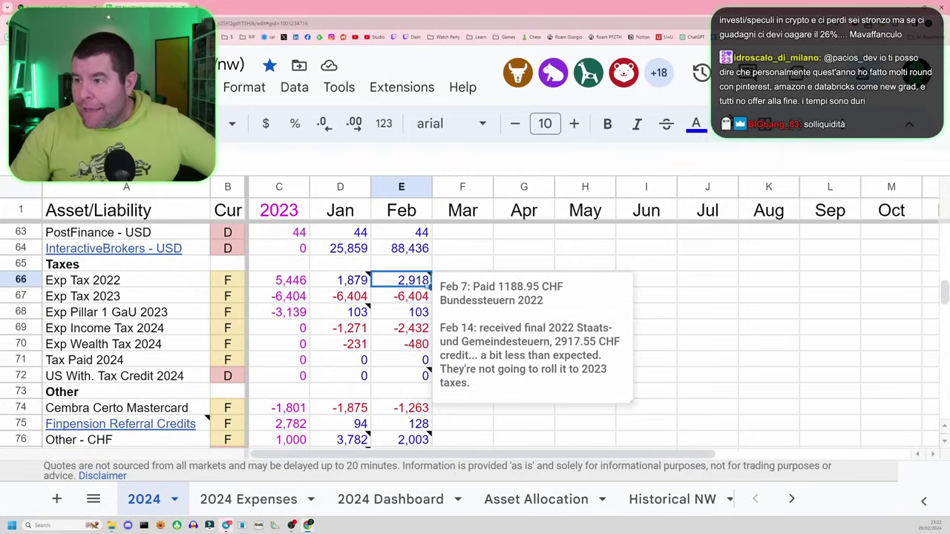
{"action": "mouse_move", "coordinate": [346, 288]}
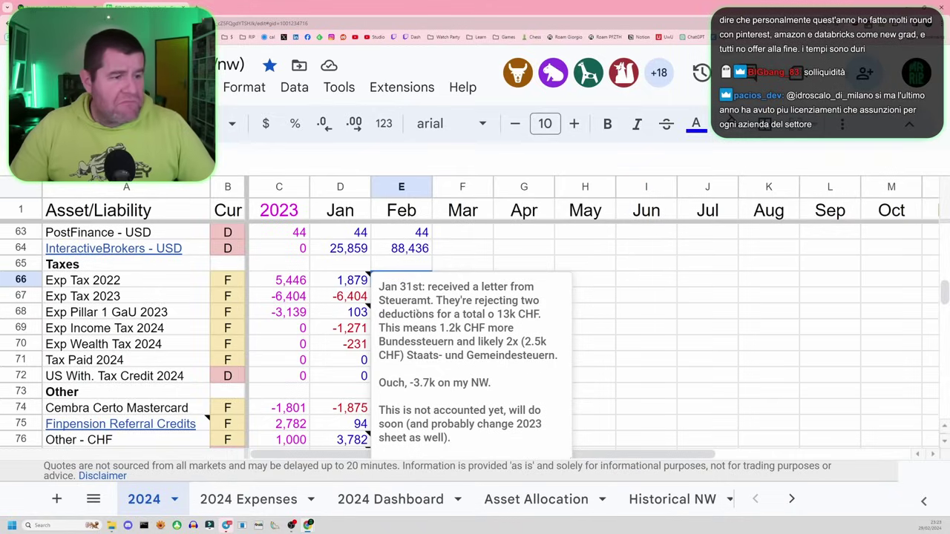
{"action": "left_click_drag", "start_coordinate": [421, 288], "coordinate": [380, 287]}
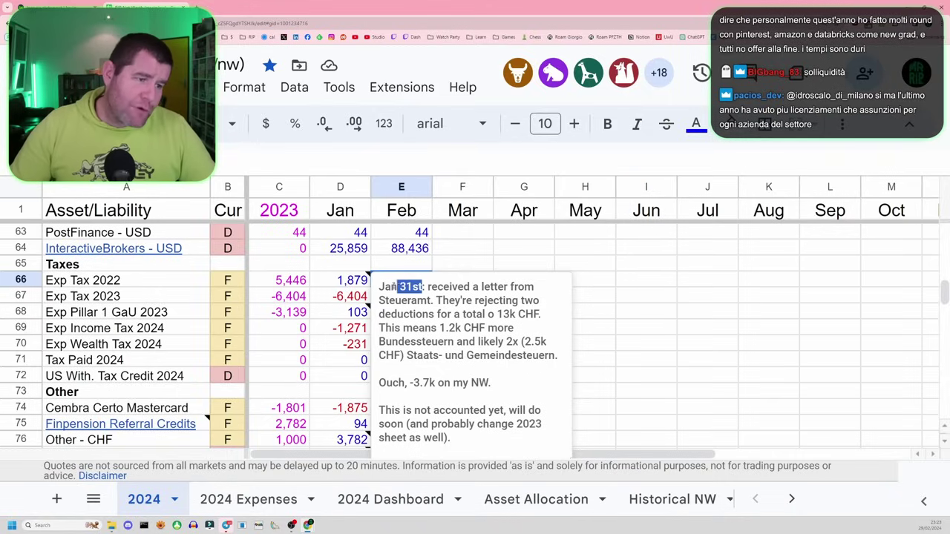
{"action": "left_click", "coordinate": [466, 266]}
{"action": "left_click", "coordinate": [464, 285]}
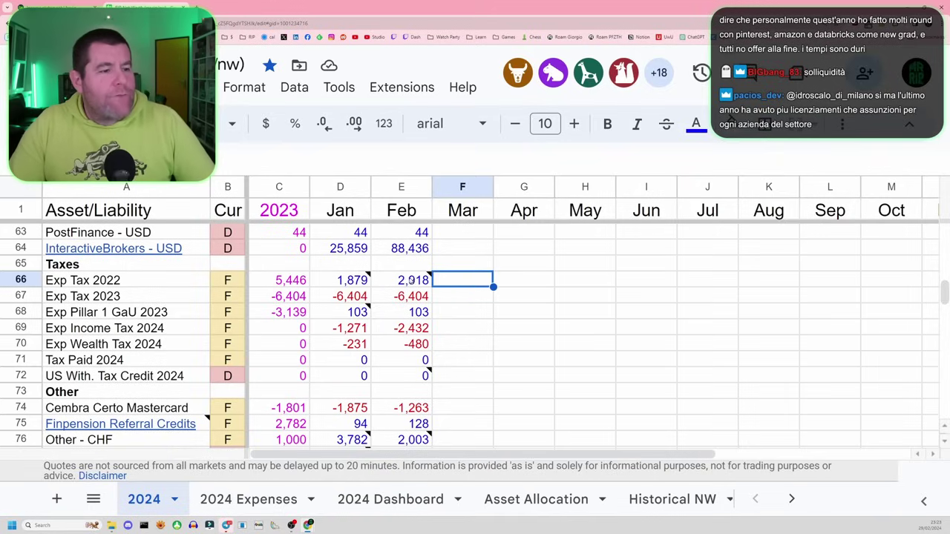
Compare February's Exp Tax 2022 value with the 2023 column and reread its note on the federal and cantonal taxes.
{"action": "left_click", "coordinate": [413, 281]}
{"action": "left_click", "coordinate": [297, 285]}
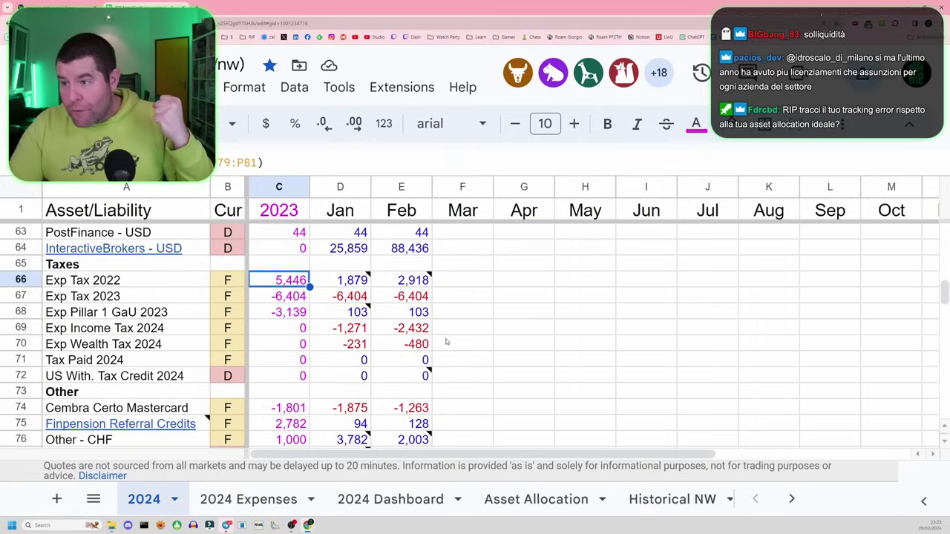
{"action": "left_click", "coordinate": [408, 287]}
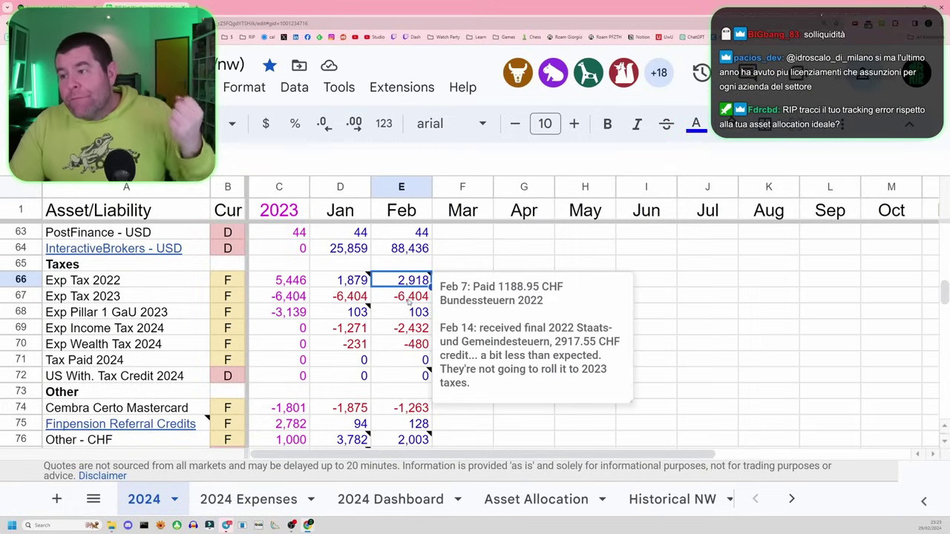
{"action": "left_click", "coordinate": [409, 301]}
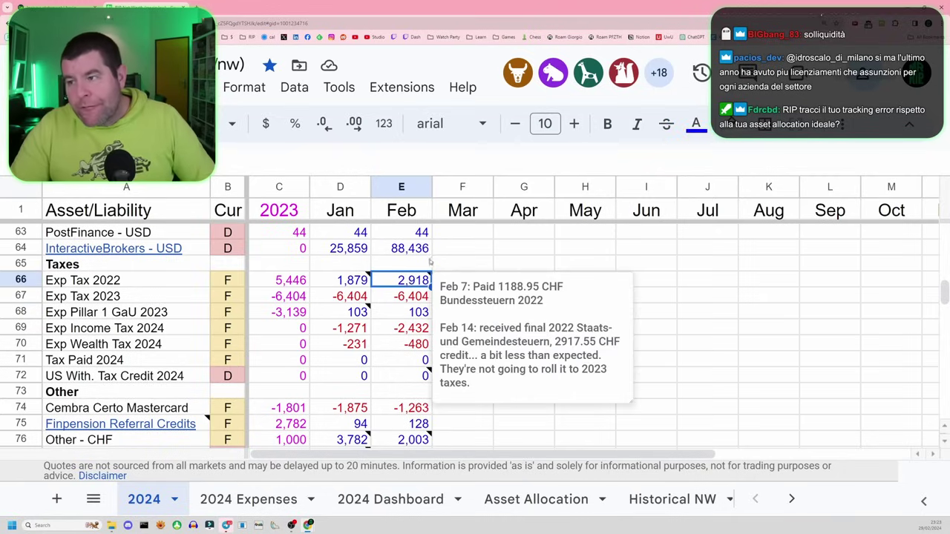
{"action": "left_click", "coordinate": [452, 253]}
{"action": "left_click", "coordinate": [461, 266]}
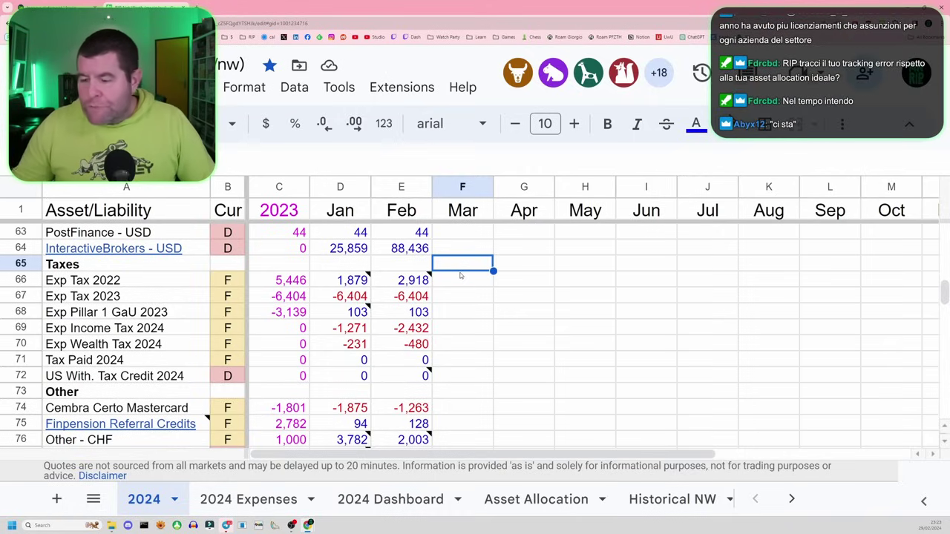
In the Extras section, compare Boardgames between January and February and read the note on February's value.
{"action": "scroll", "coordinate": [460, 276], "scroll_direction": "down", "scroll_amount": 2}
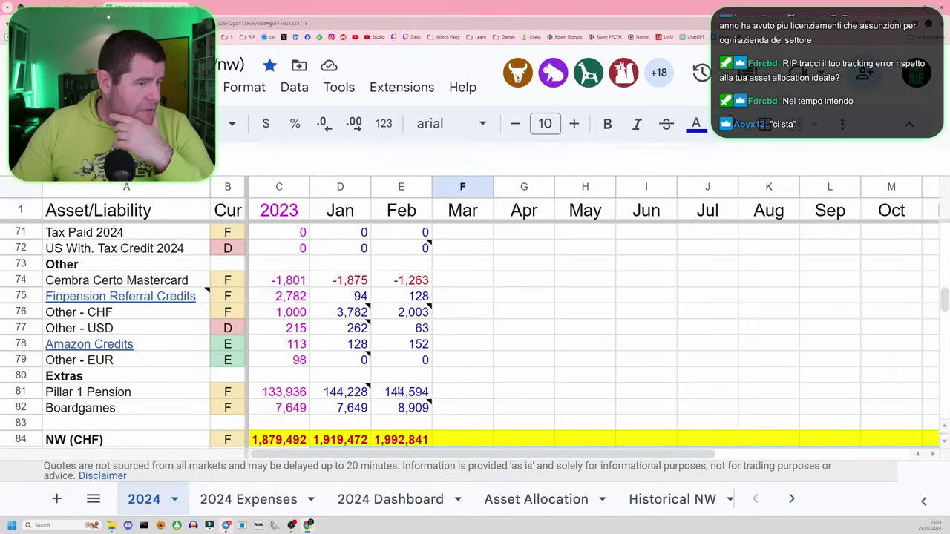
{"action": "left_click", "coordinate": [405, 413]}
{"action": "left_click", "coordinate": [355, 410]}
{"action": "left_click", "coordinate": [407, 414]}
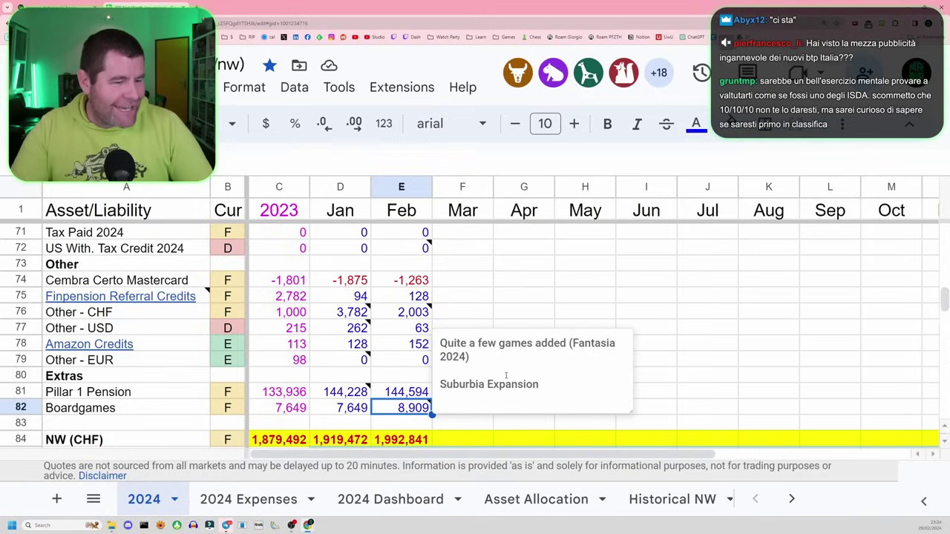
{"action": "left_click", "coordinate": [462, 424]}
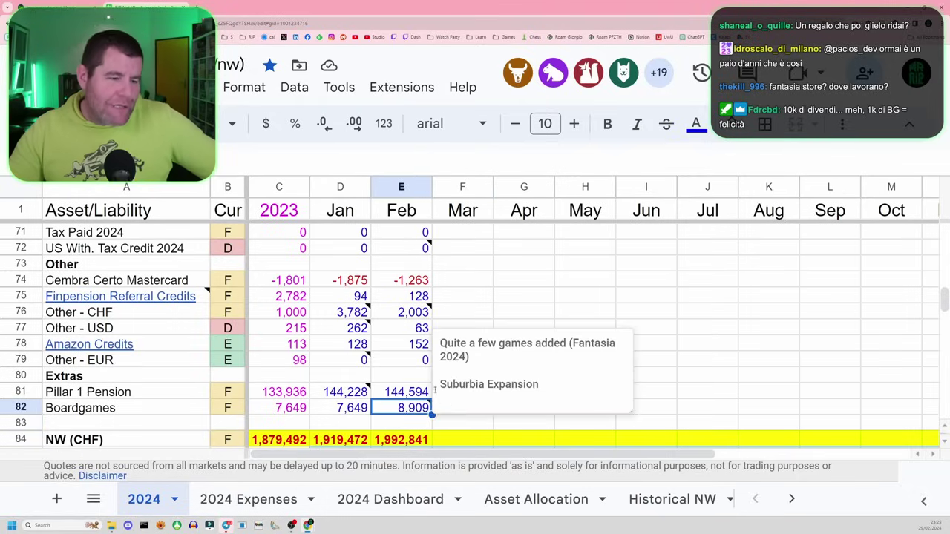
Reread the note on February's Boardgames value in the Extras section and open the cell's content.
{"action": "left_click", "coordinate": [414, 379]}
{"action": "left_click", "coordinate": [461, 408]}
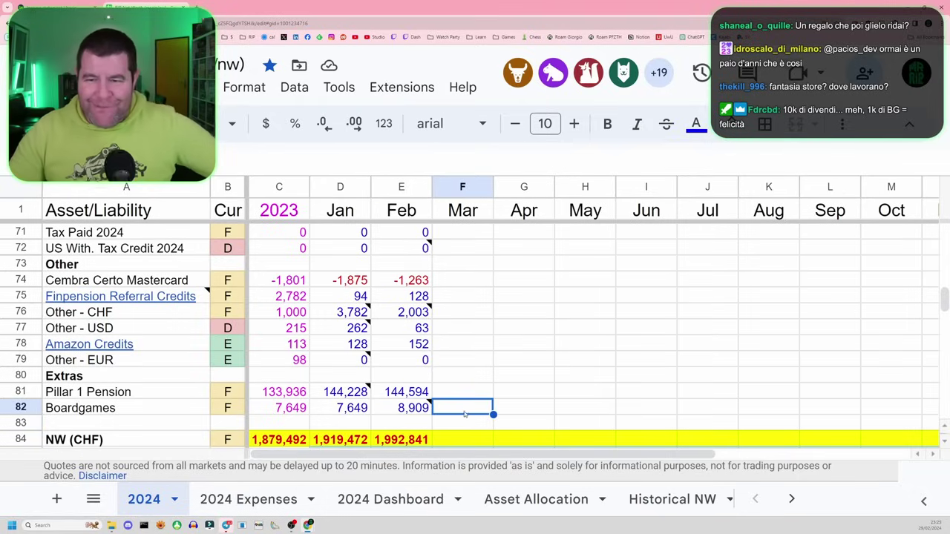
{"action": "left_click", "coordinate": [411, 408]}
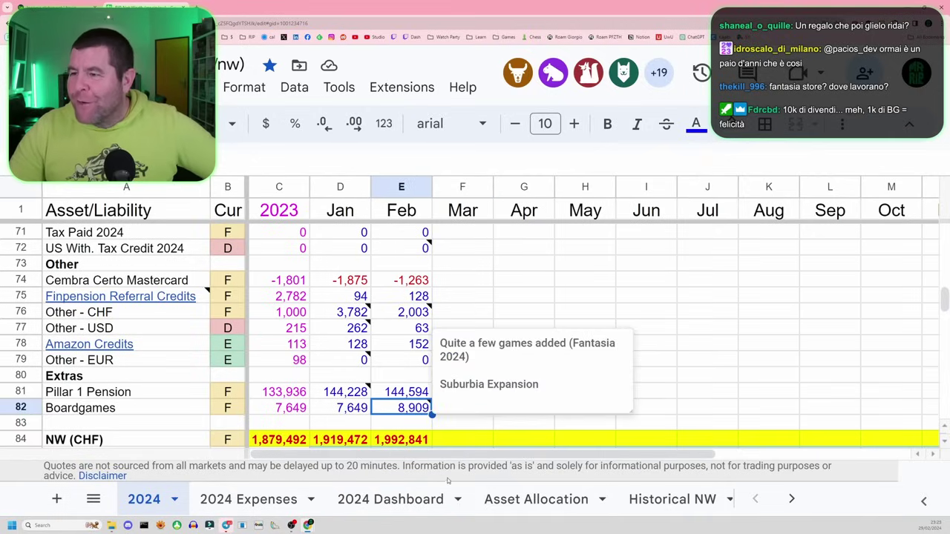
{"action": "key", "text": "Return"}
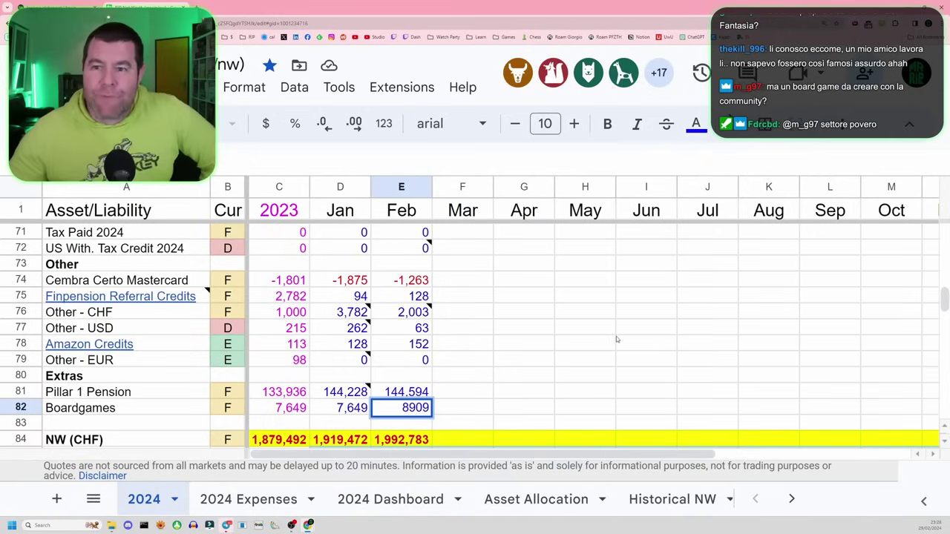
Check the formula behind February's Pillar 1 Pension value and view the note on the Boardgames value below it.
{"action": "left_click", "coordinate": [419, 393]}
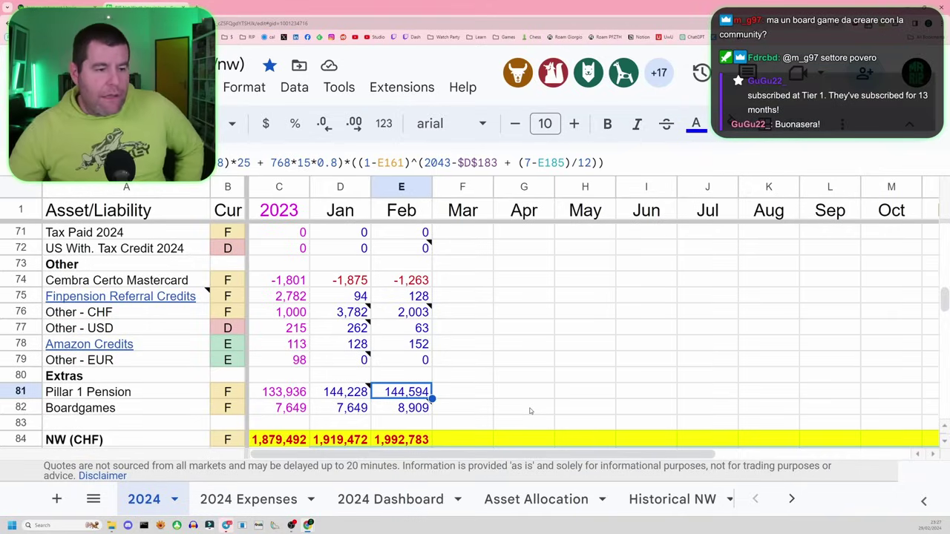
{"action": "scroll", "coordinate": [521, 405], "scroll_direction": "down", "scroll_amount": 2}
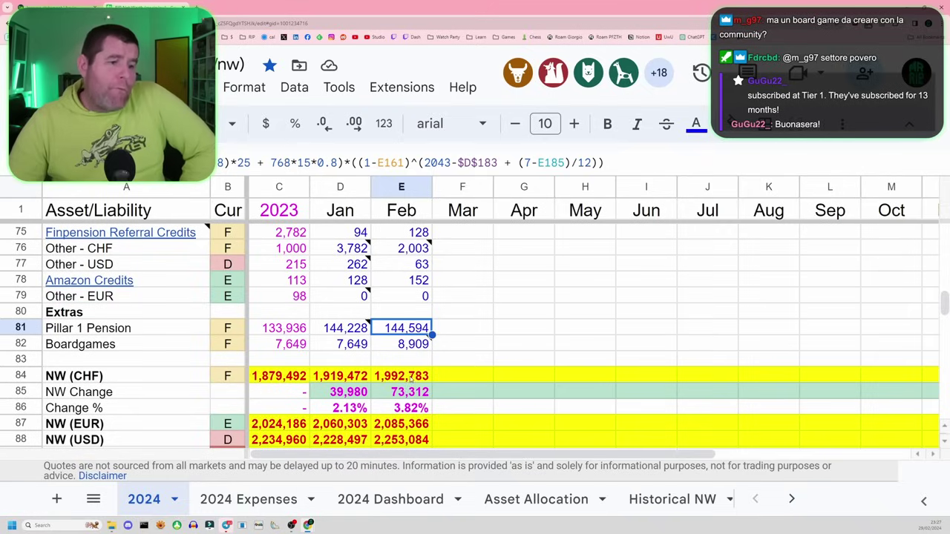
{"action": "mouse_move", "coordinate": [409, 340]}
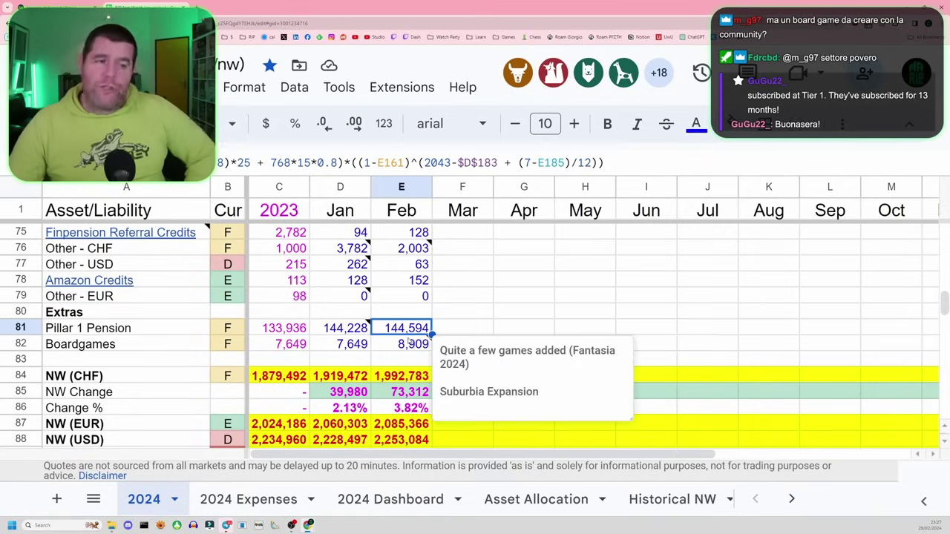
{"action": "left_click", "coordinate": [466, 334]}
{"action": "left_click", "coordinate": [429, 328]}
{"action": "left_click", "coordinate": [459, 330]}
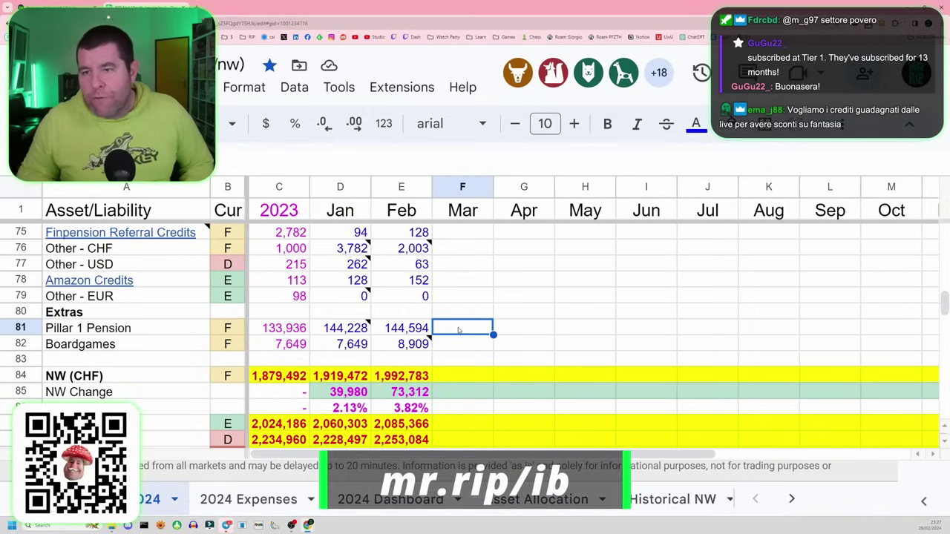
Open the Asset Allocation sheet at a smaller page zoom and compare the Stocks delta with the Current (CHF) and Target (CHF) columns.
{"action": "scroll", "coordinate": [519, 307], "scroll_direction": "up", "scroll_amount": 20}
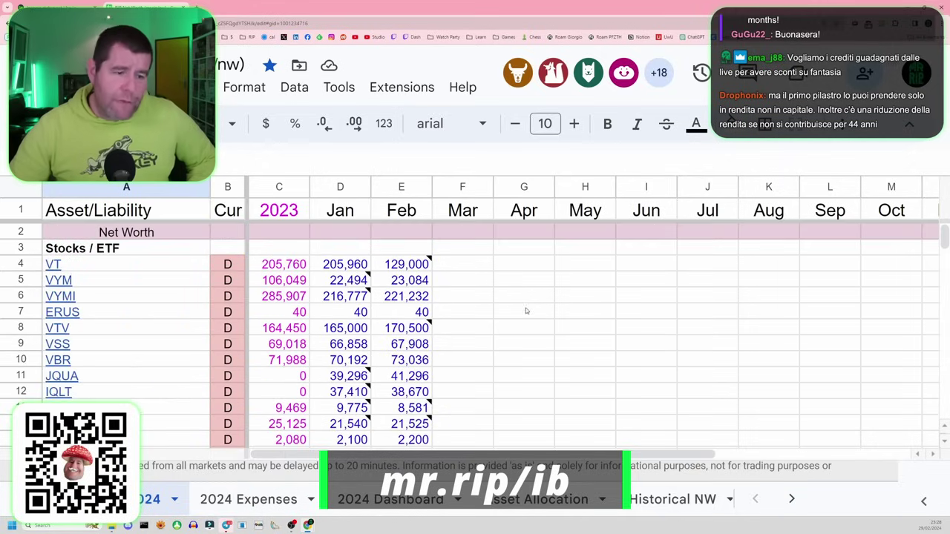
{"action": "left_click", "coordinate": [546, 499]}
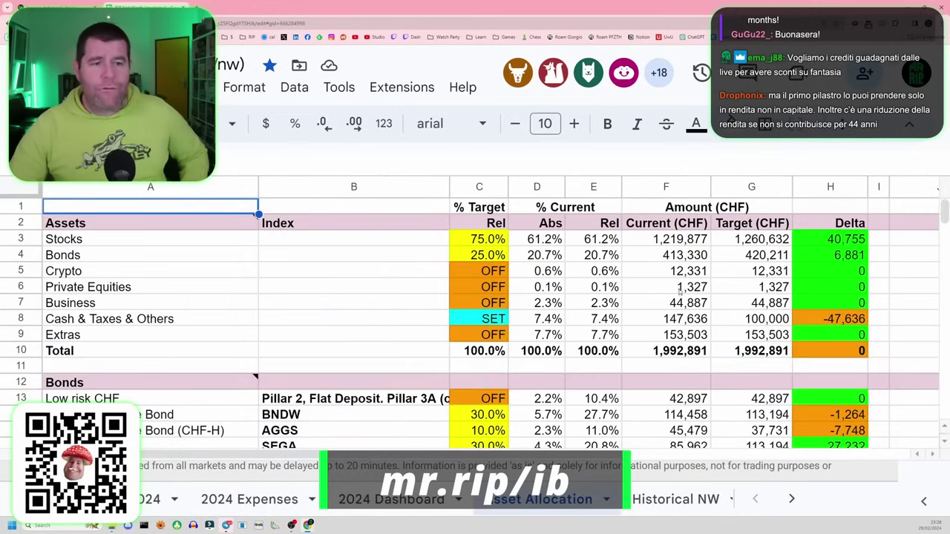
{"action": "key", "text": "ctrl+minus"}
{"action": "key", "text": "ctrl+minus"}
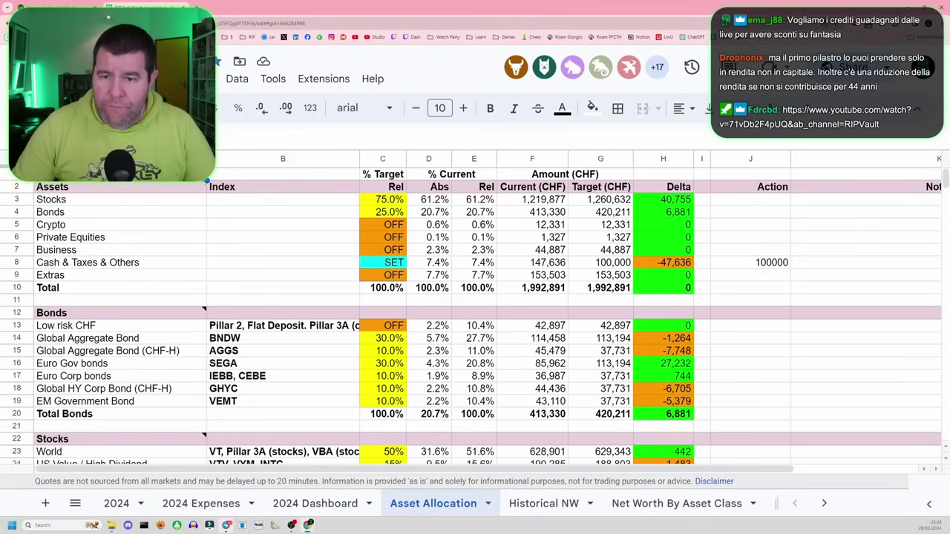
{"action": "left_click", "coordinate": [673, 203]}
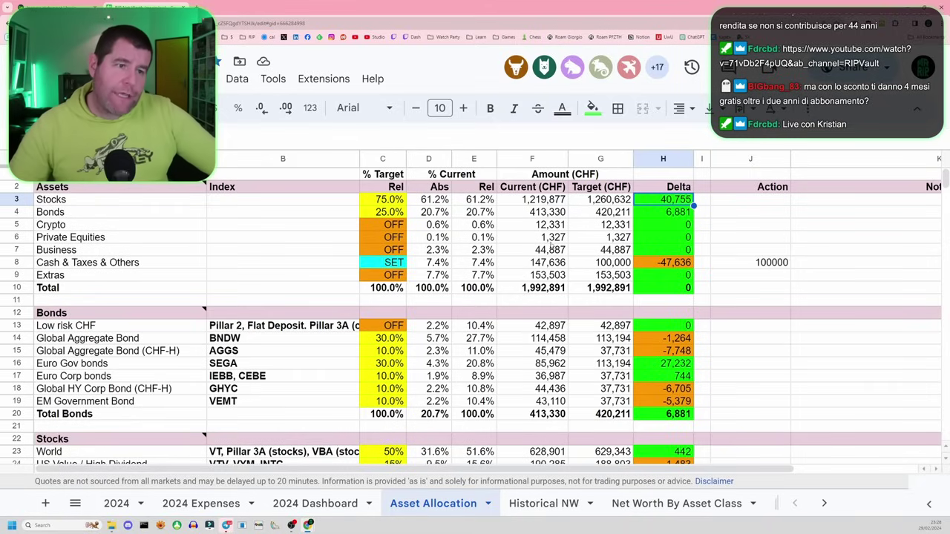
{"action": "left_click", "coordinate": [594, 160]}
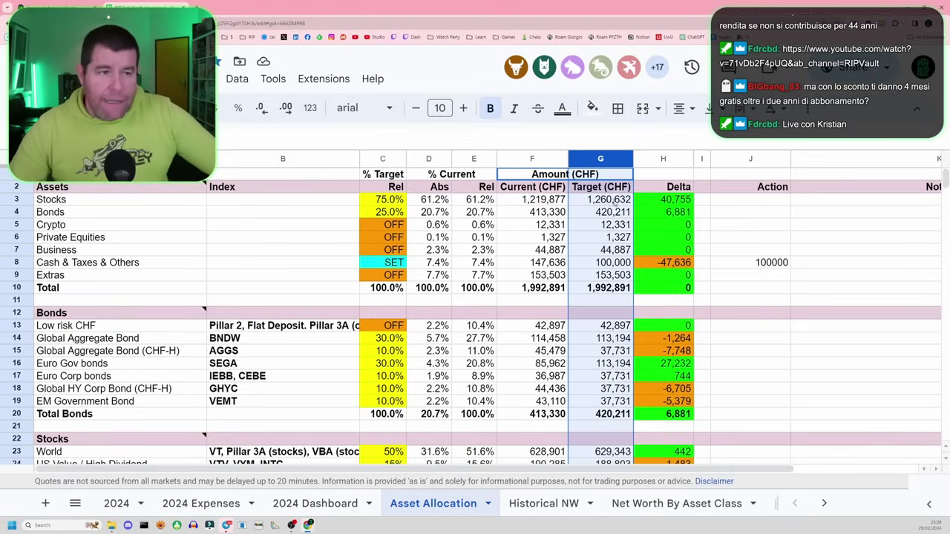
{"action": "left_click", "coordinate": [531, 159]}
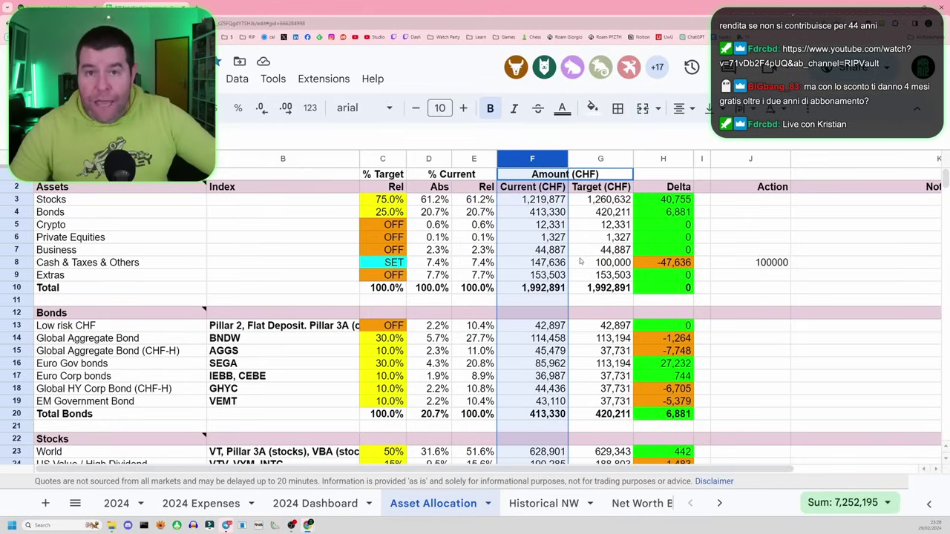
{"action": "left_click", "coordinate": [734, 304]}
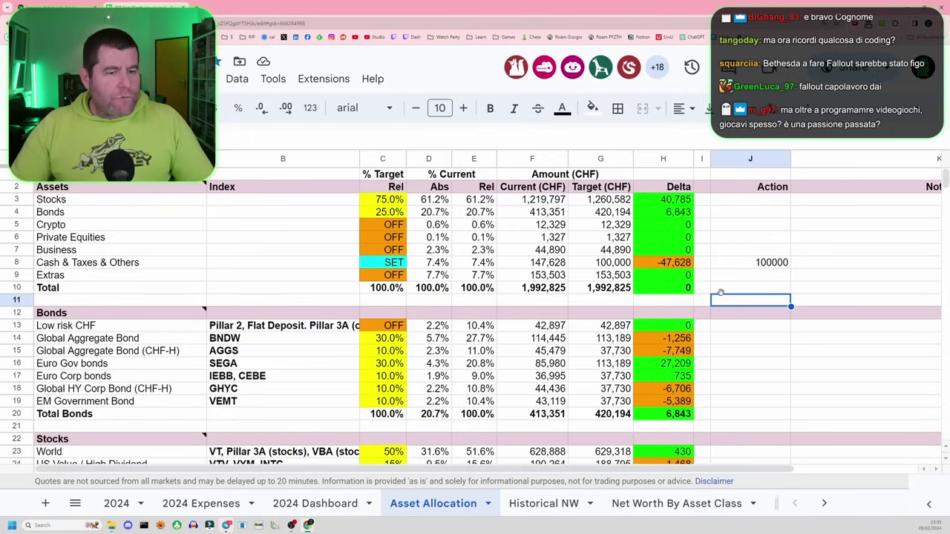
{"action": "left_click", "coordinate": [607, 208]}
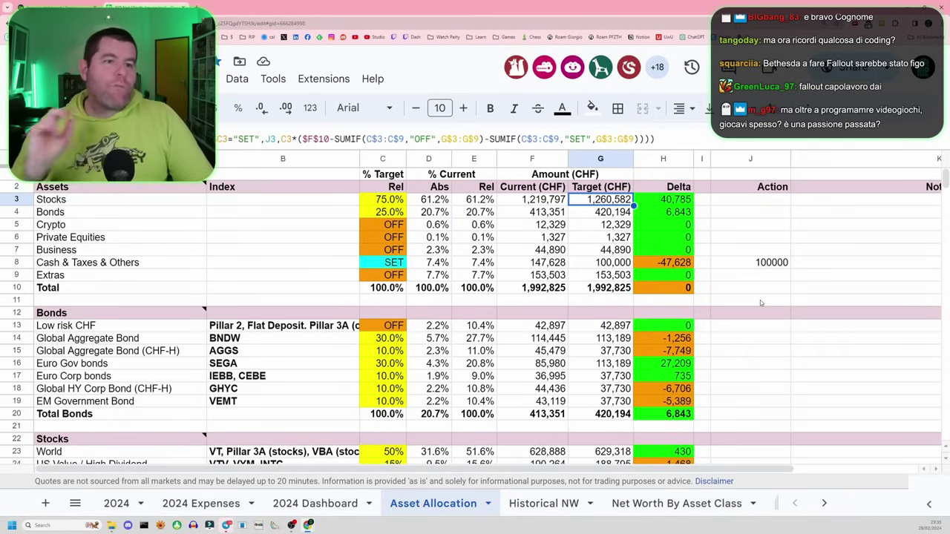
In the Stocks breakdown, compare US Quality's current amount, target amount and delta.
{"action": "scroll", "coordinate": [698, 355], "scroll_direction": "down", "scroll_amount": 3}
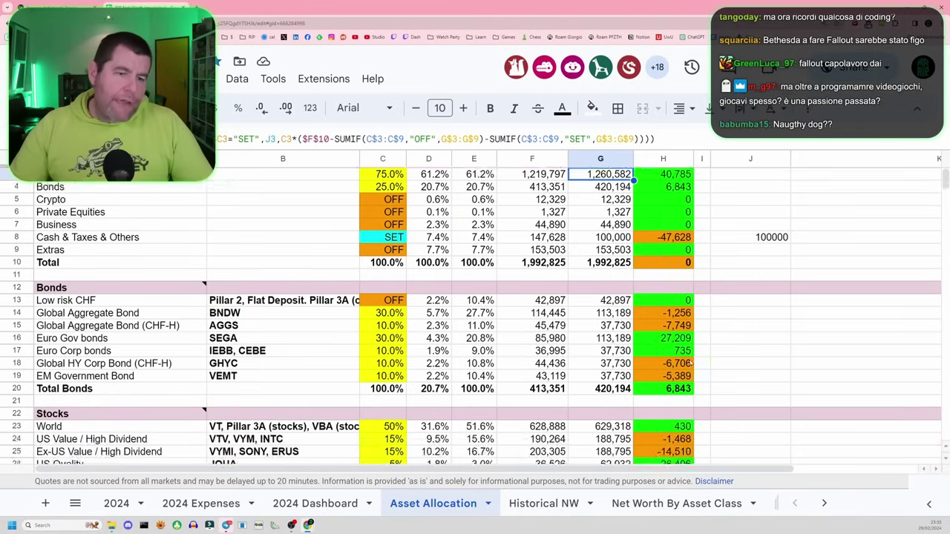
{"action": "scroll", "coordinate": [694, 357], "scroll_direction": "down", "scroll_amount": 2}
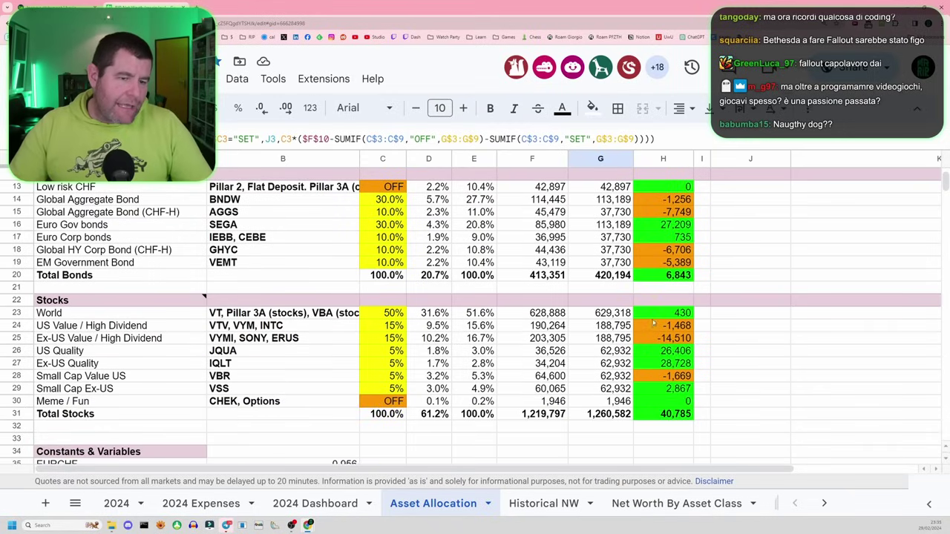
{"action": "left_click", "coordinate": [692, 354]}
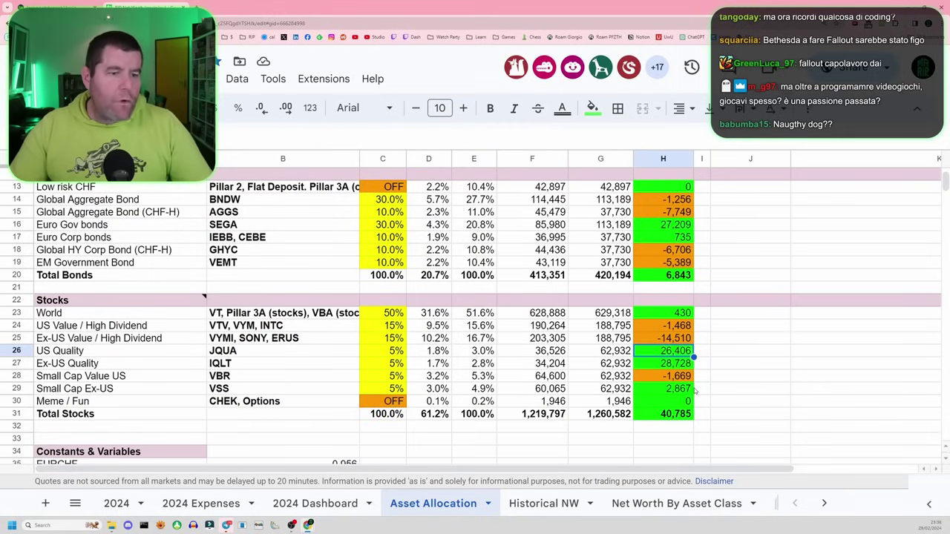
{"action": "left_click", "coordinate": [561, 362]}
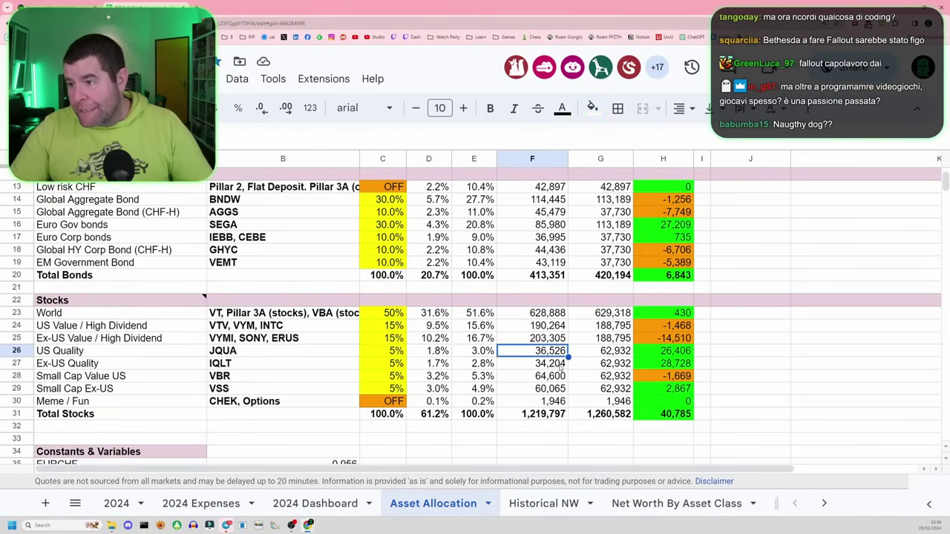
{"action": "left_click", "coordinate": [616, 351]}
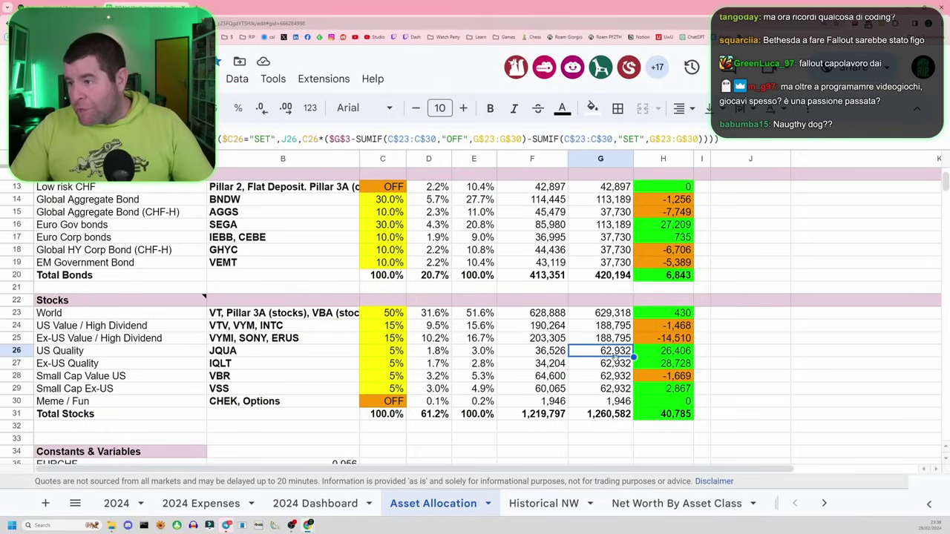
{"action": "left_click", "coordinate": [688, 355]}
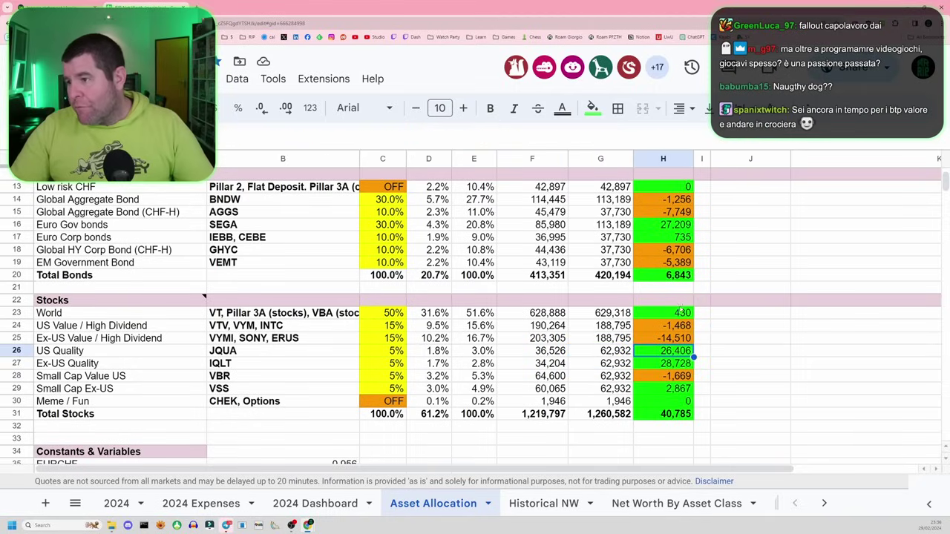
Compare the current amount, target amount and delta of the World stocks row.
{"action": "left_click", "coordinate": [682, 311]}
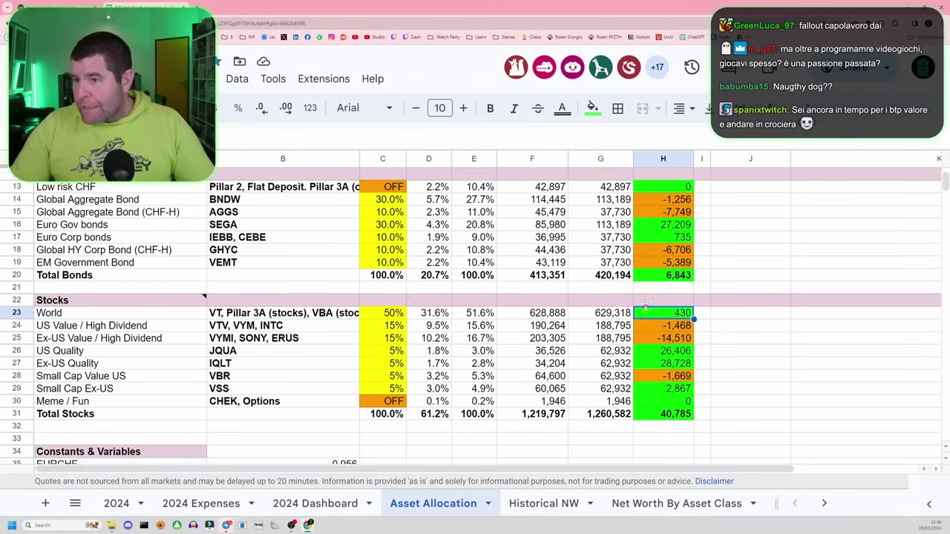
{"action": "left_click", "coordinate": [545, 317]}
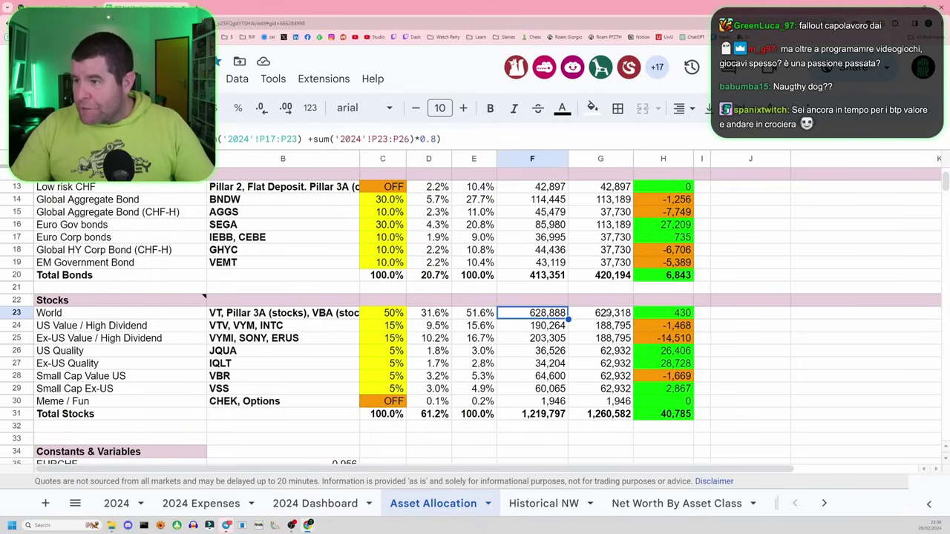
{"action": "left_click", "coordinate": [620, 317]}
{"action": "left_click", "coordinate": [680, 315]}
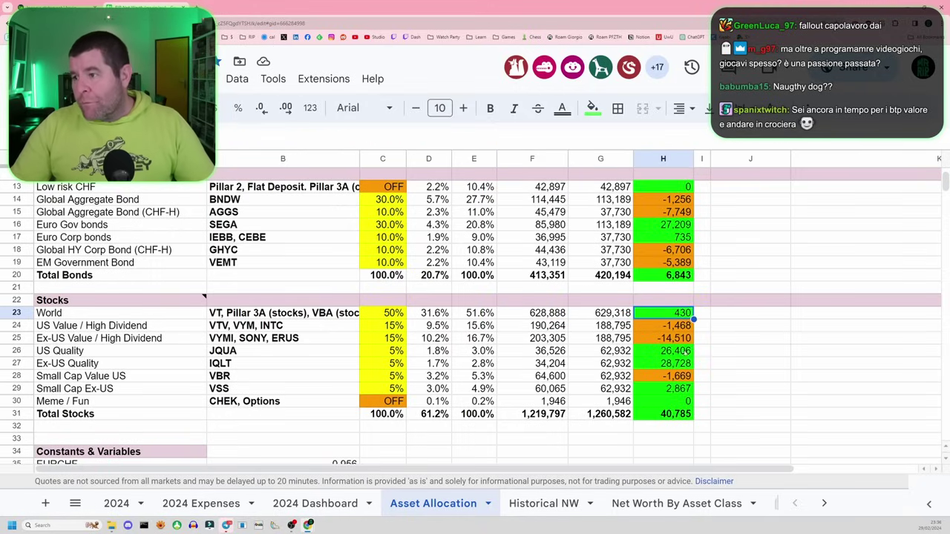
Compare the deltas of the US Quality and Ex-US Quality rows.
{"action": "left_click", "coordinate": [683, 353]}
{"action": "left_click", "coordinate": [679, 364]}
{"action": "left_click", "coordinate": [672, 355]}
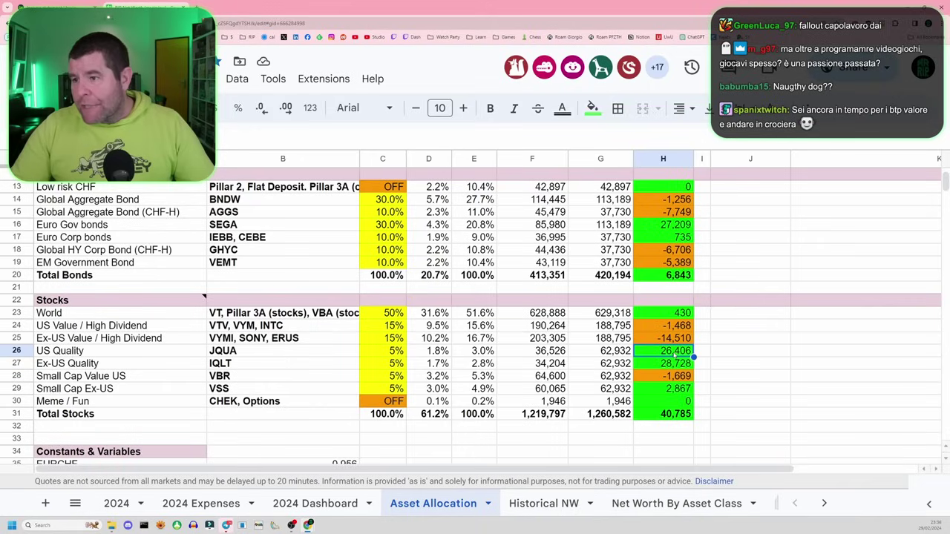
{"action": "left_click", "coordinate": [672, 364]}
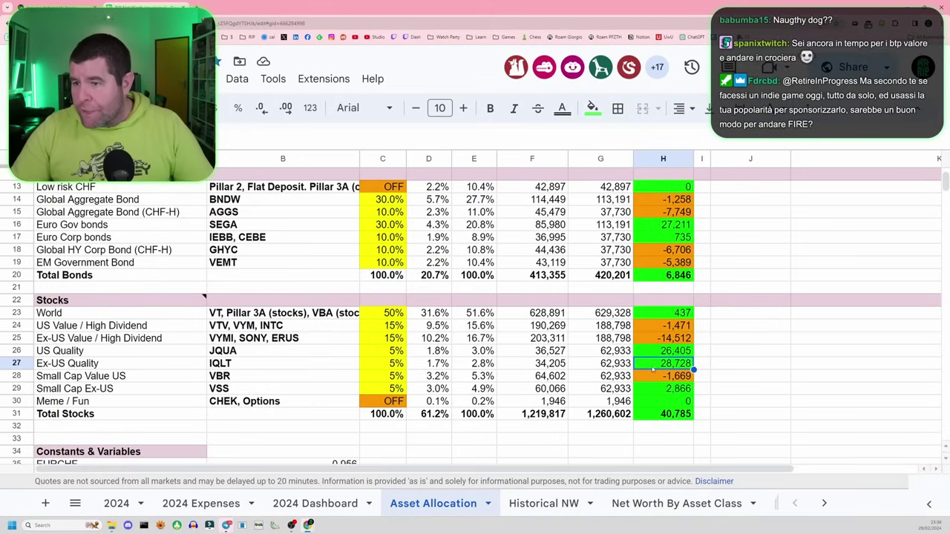
{"action": "left_click", "coordinate": [673, 352]}
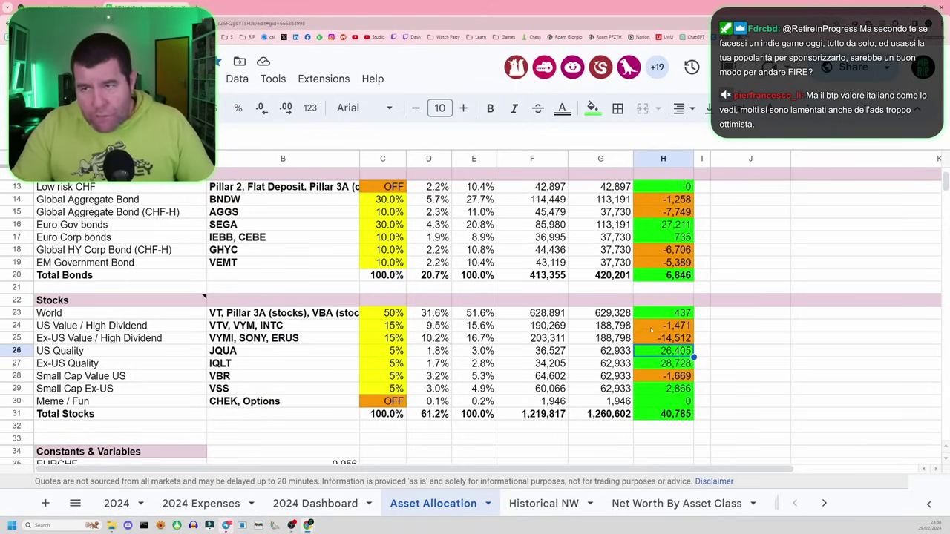
Check the Cash & Taxes & Others delta in the asset summary and total the US Quality and Ex-US Quality deltas.
{"action": "scroll", "coordinate": [659, 319], "scroll_direction": "up", "scroll_amount": 3}
{"action": "scroll", "coordinate": [605, 257], "scroll_direction": "up", "scroll_amount": 1}
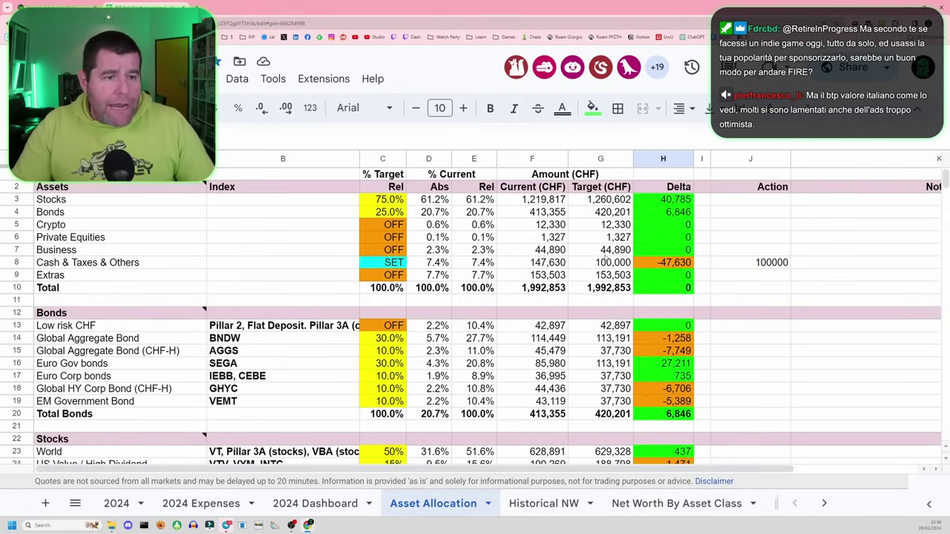
{"action": "left_click", "coordinate": [659, 266]}
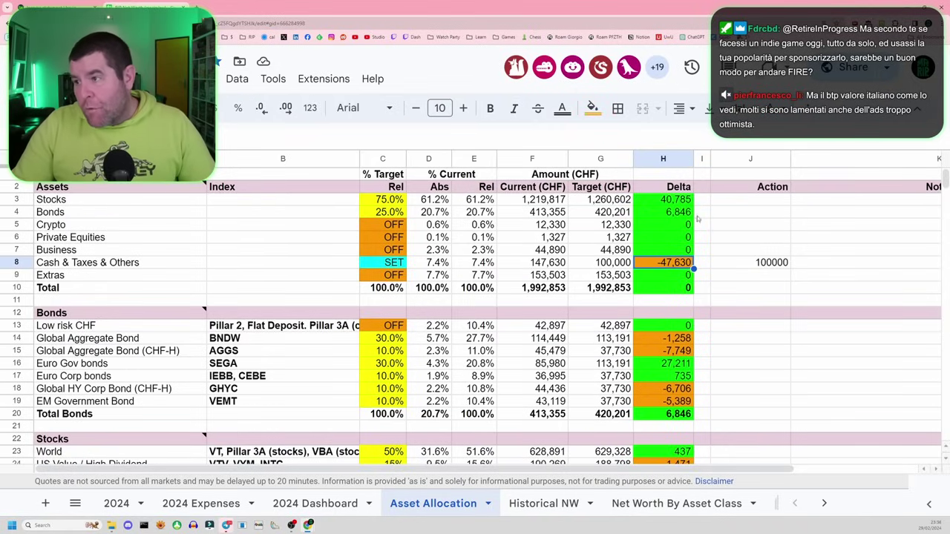
{"action": "scroll", "coordinate": [679, 202], "scroll_direction": "down", "scroll_amount": 6}
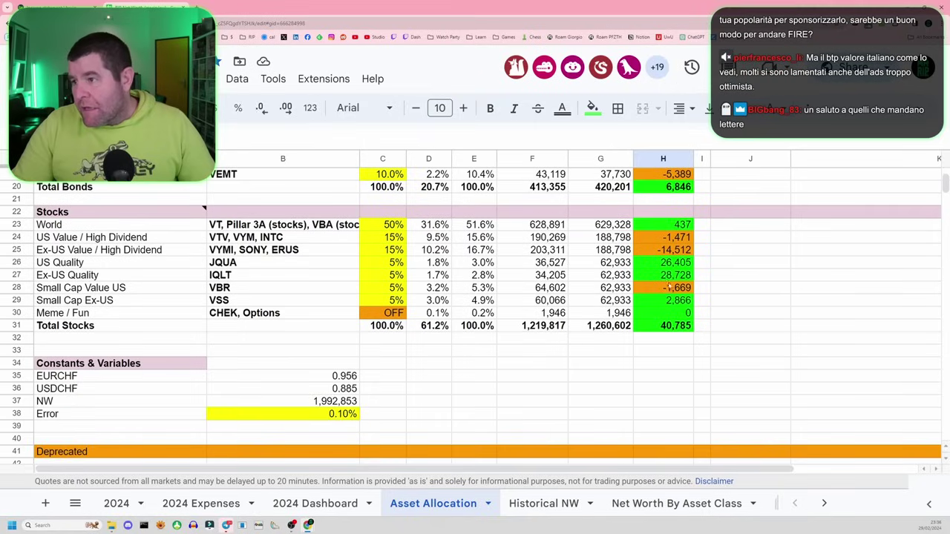
{"action": "left_click_drag", "start_coordinate": [665, 262], "coordinate": [669, 275]}
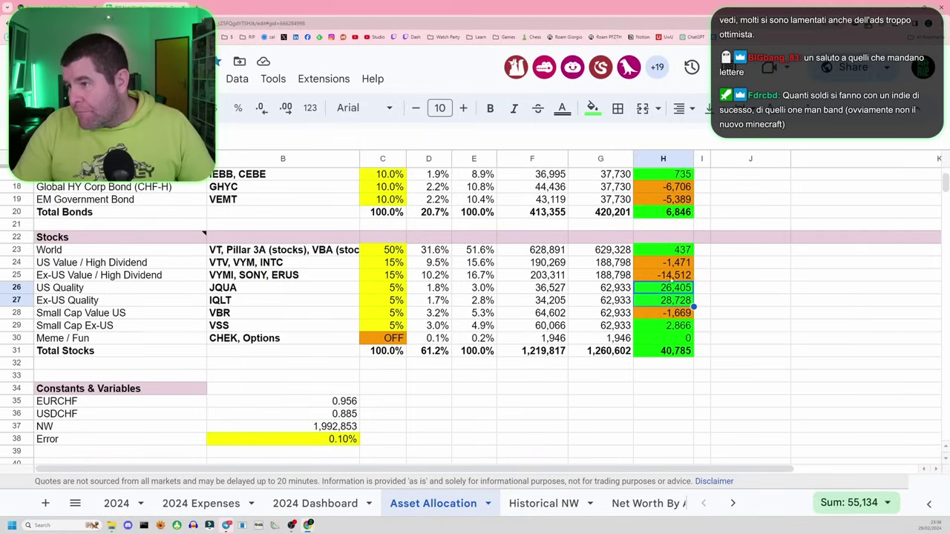
Check the Ex-US Value / High Dividend delta and highlight SONY in that row's Index cell.
{"action": "scroll", "coordinate": [670, 276], "scroll_direction": "up", "scroll_amount": 1}
{"action": "left_click", "coordinate": [670, 276]}
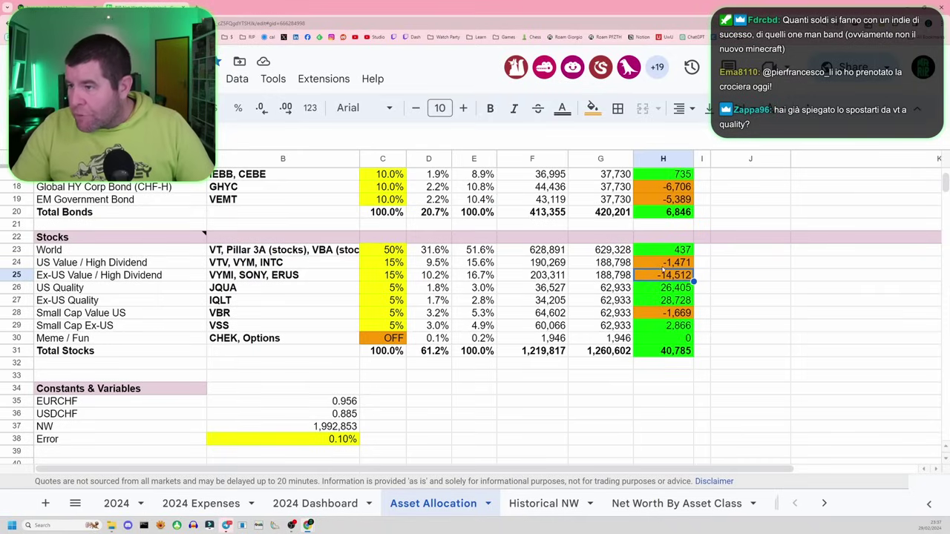
{"action": "left_click", "coordinate": [266, 275]}
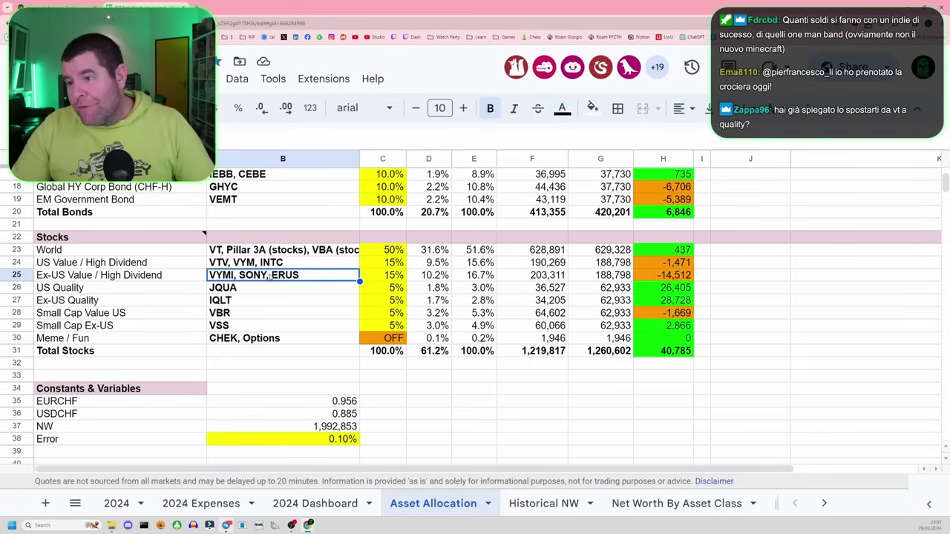
{"action": "key", "text": "Return"}
{"action": "double_click", "coordinate": [252, 275]}
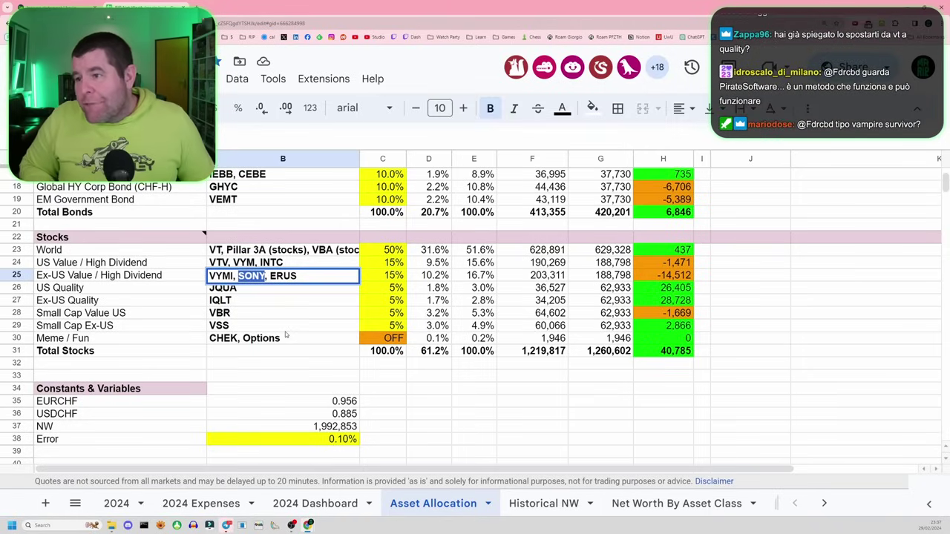
{"action": "key", "text": "Return"}
{"action": "key", "text": "Up"}
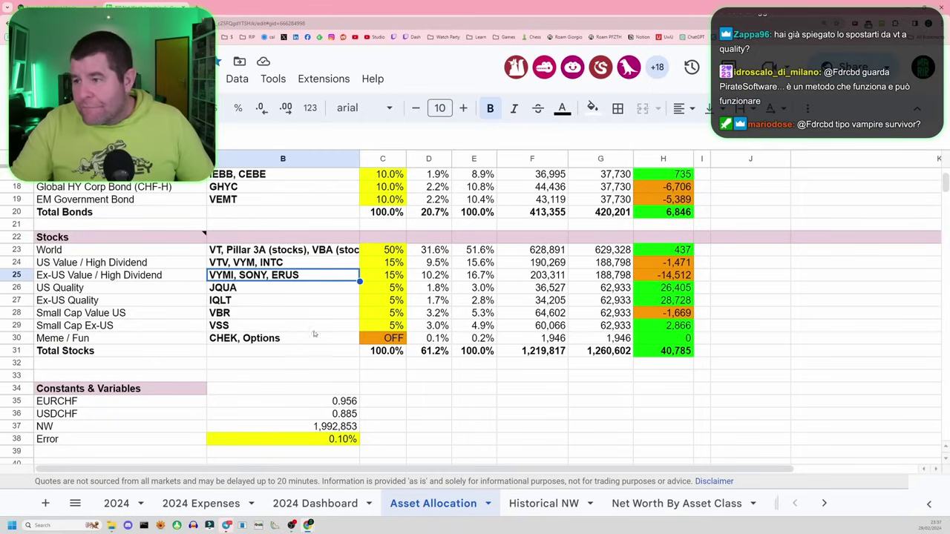
Recheck the US Quality delta against the Ex-US Quality delta in the Stocks section.
{"action": "left_click", "coordinate": [653, 290]}
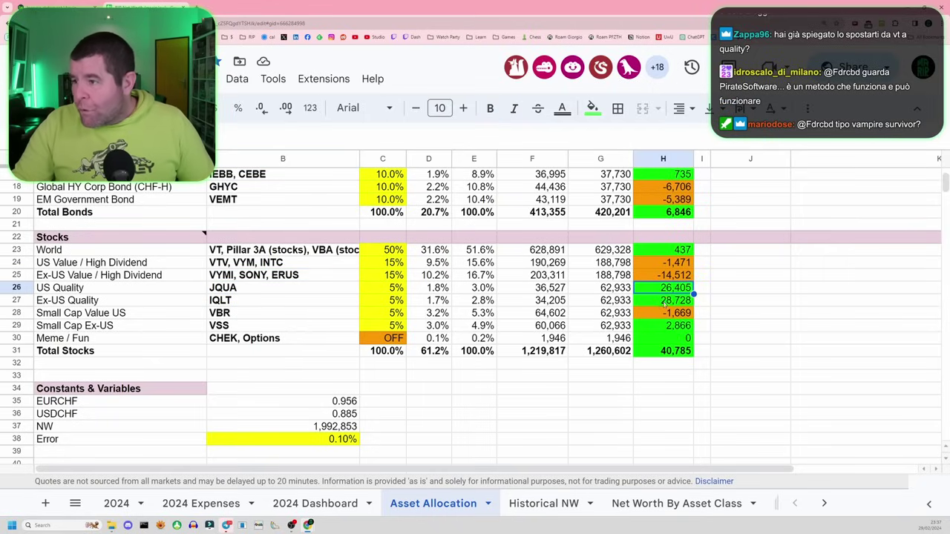
{"action": "left_click", "coordinate": [663, 301]}
{"action": "left_click", "coordinate": [667, 293]}
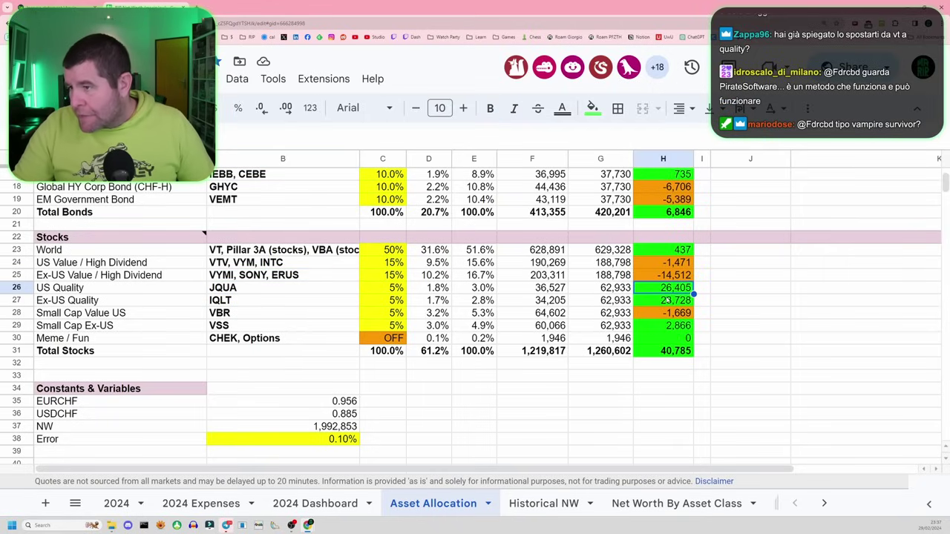
Check the Euro Gov, Global HY Corp (CHF-H) and EM Government bond deltas and the Stocks target percentage in the asset summary.
{"action": "scroll", "coordinate": [663, 297], "scroll_direction": "up", "scroll_amount": 5}
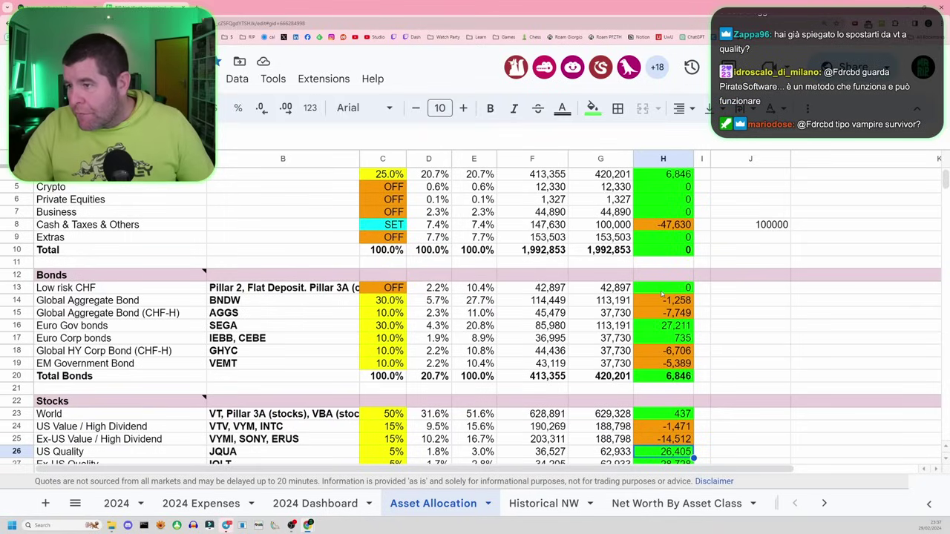
{"action": "left_click", "coordinate": [673, 326]}
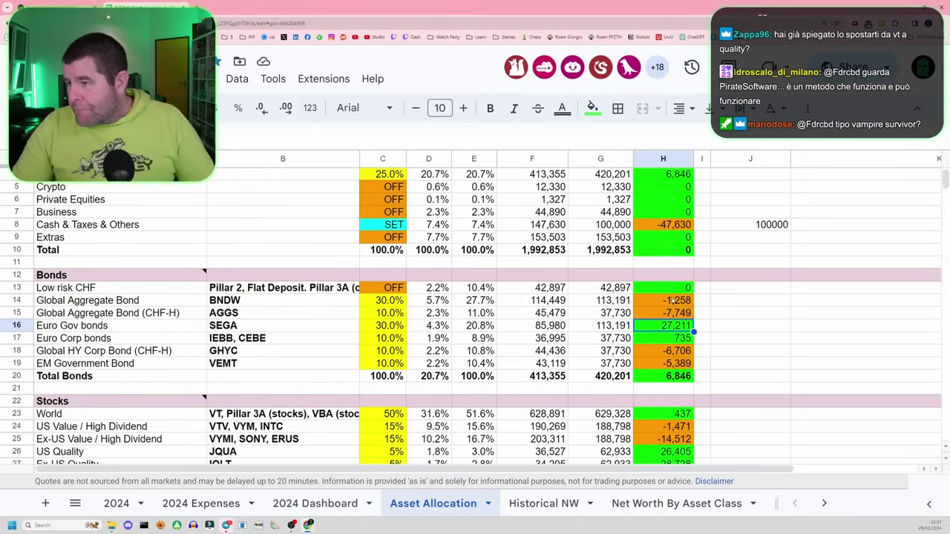
{"action": "left_click", "coordinate": [668, 351]}
{"action": "left_click", "coordinate": [673, 364]}
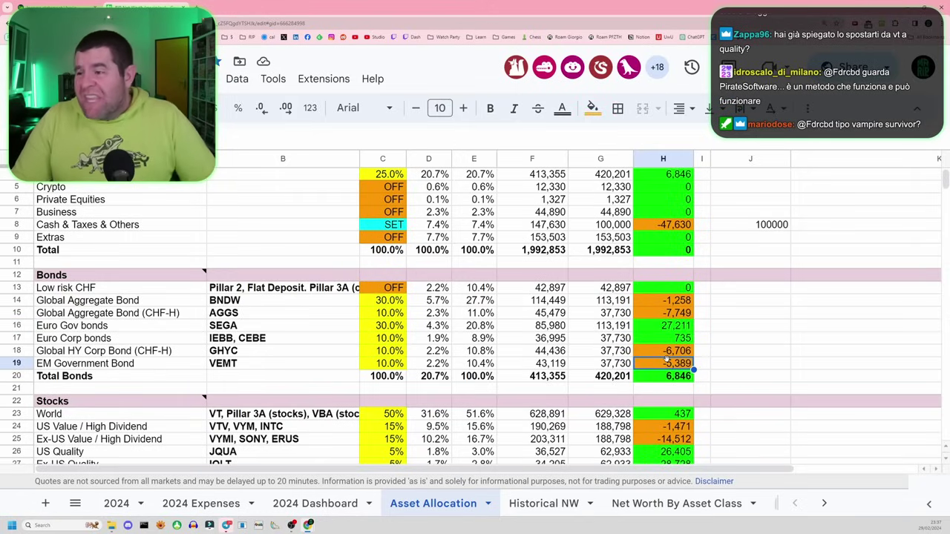
{"action": "scroll", "coordinate": [666, 359], "scroll_direction": "up", "scroll_amount": 1}
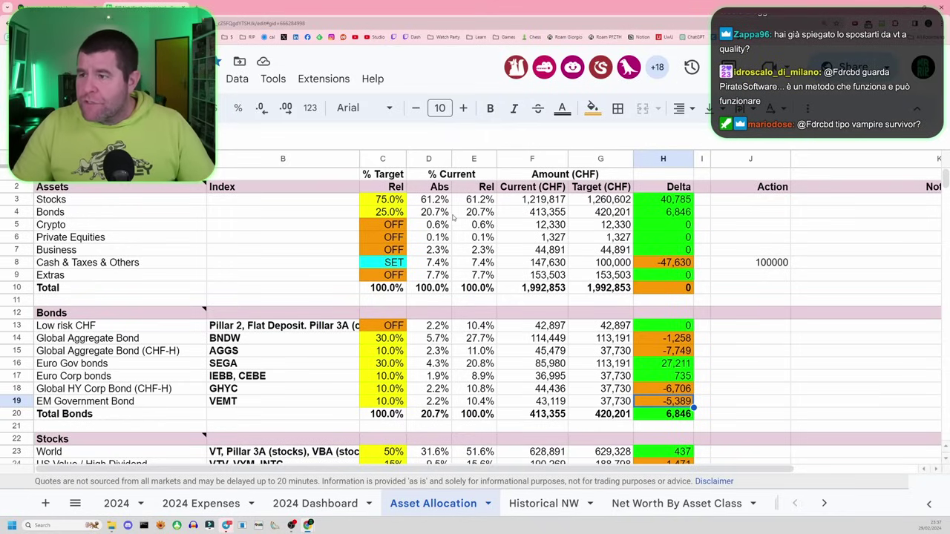
{"action": "left_click", "coordinate": [399, 203]}
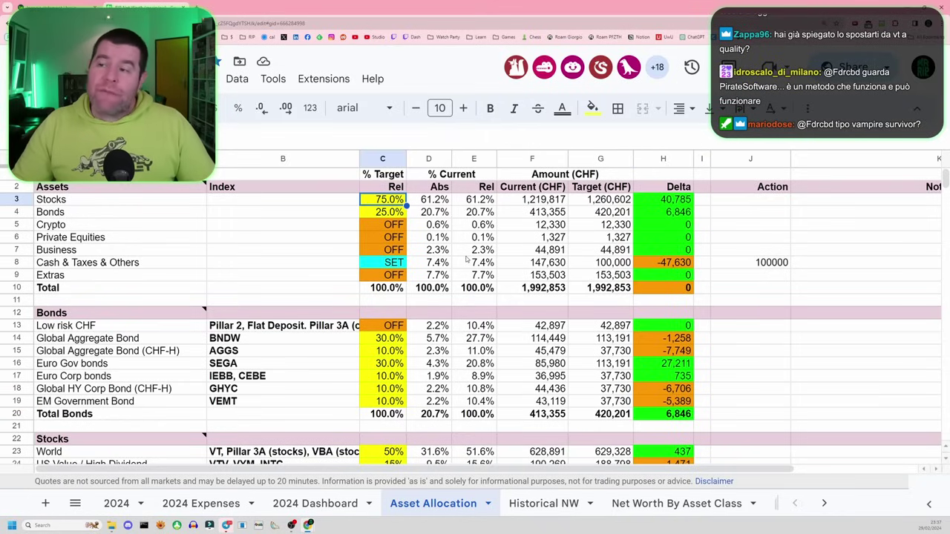